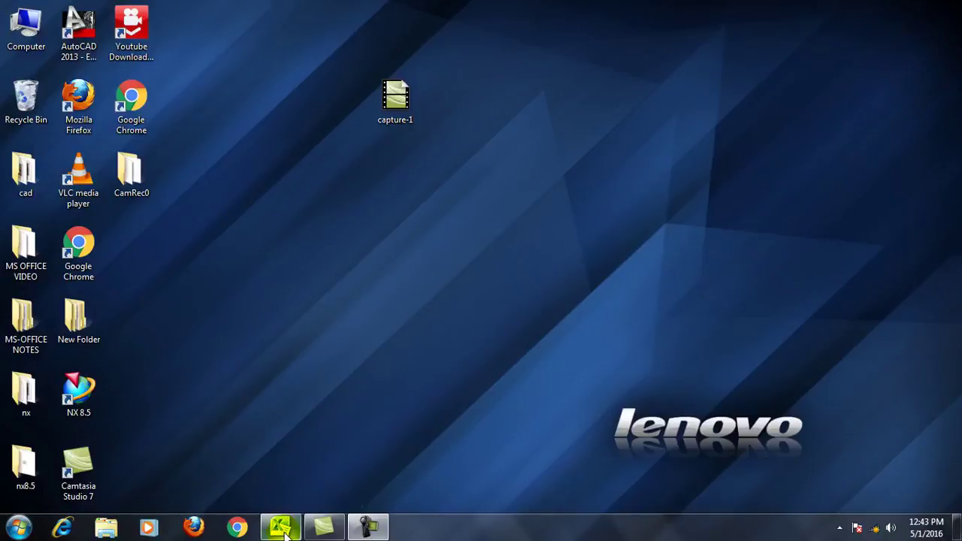
# - Restore the blank Book1 Excel workbook from the taskbar and select cell A1
pyautogui.click(298, 493)
pyautogui.click(312, 291)
pyautogui.click(90, 207)
pyautogui.click(84, 178)
pyautogui.click(34, 138)
pyautogui.click(46, 136)
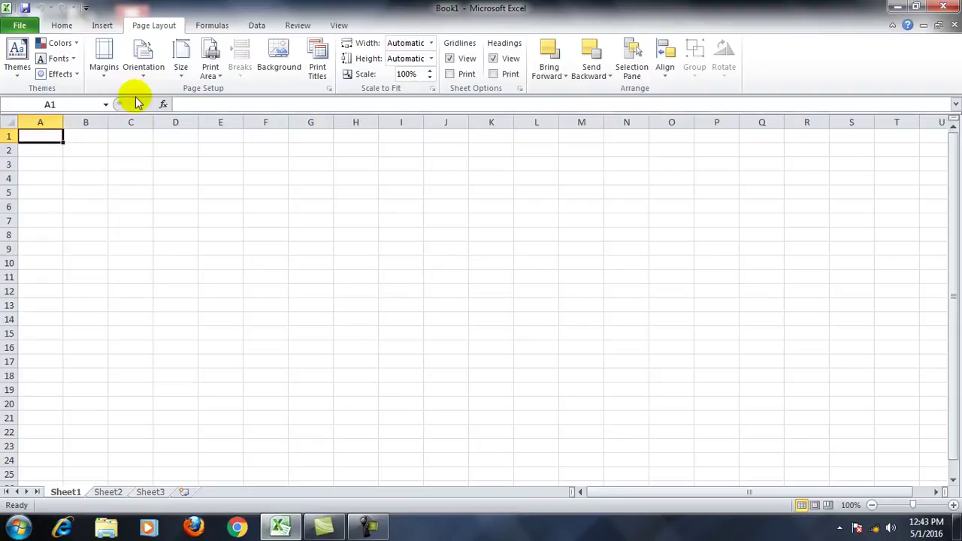
# - Enter PRODUCT and QUANTITY headings in A1:B1 and widen column B to fit QUANTITY
pyautogui.write('PRODUCT')
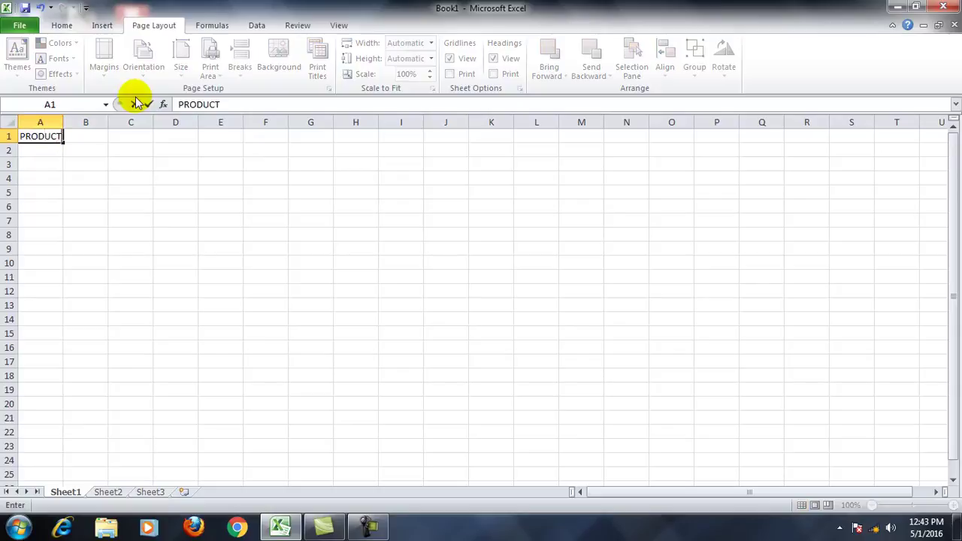
pyautogui.press('Tab')
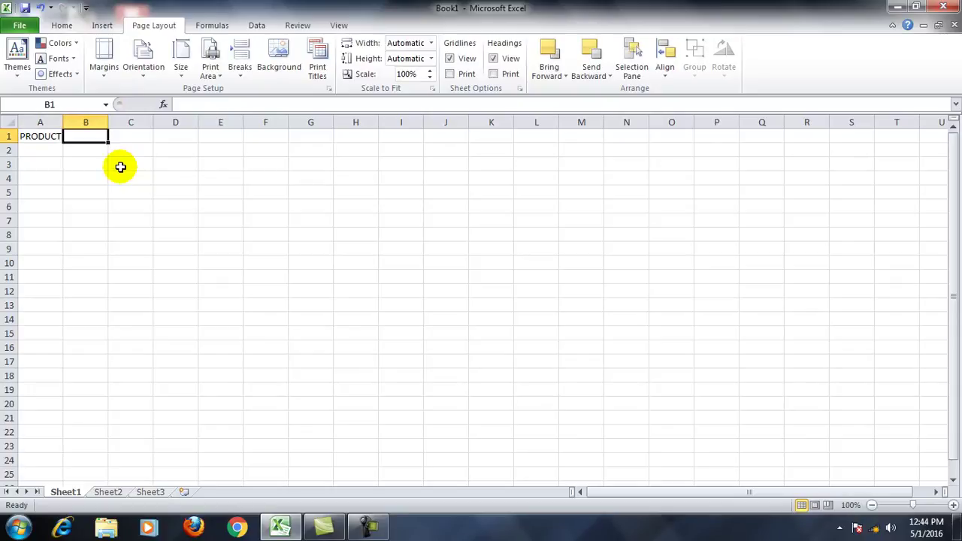
pyautogui.write('QUANTITY')
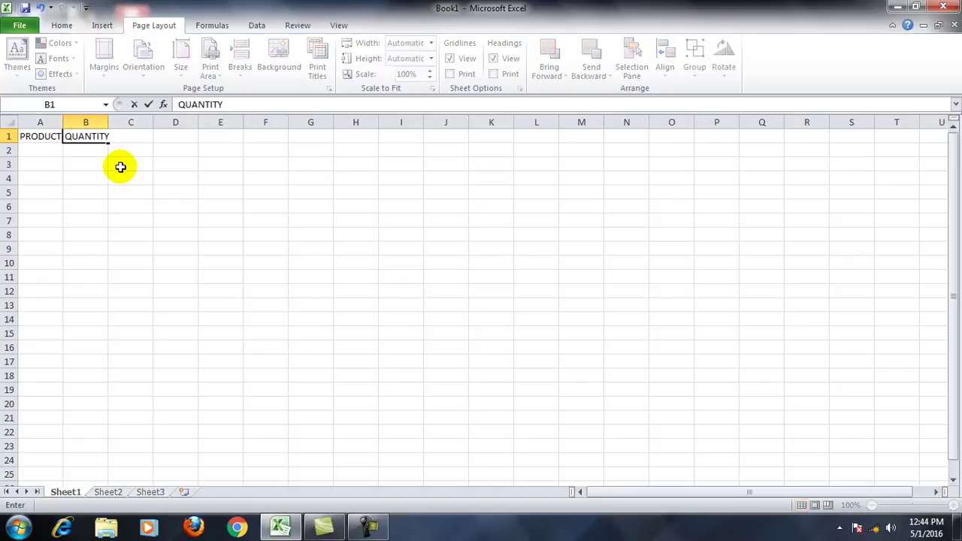
pyautogui.press('Tab')
pyautogui.moveTo(109, 122); pyautogui.dragTo(115, 123)
pyautogui.click(47, 150)
pyautogui.click(44, 164)
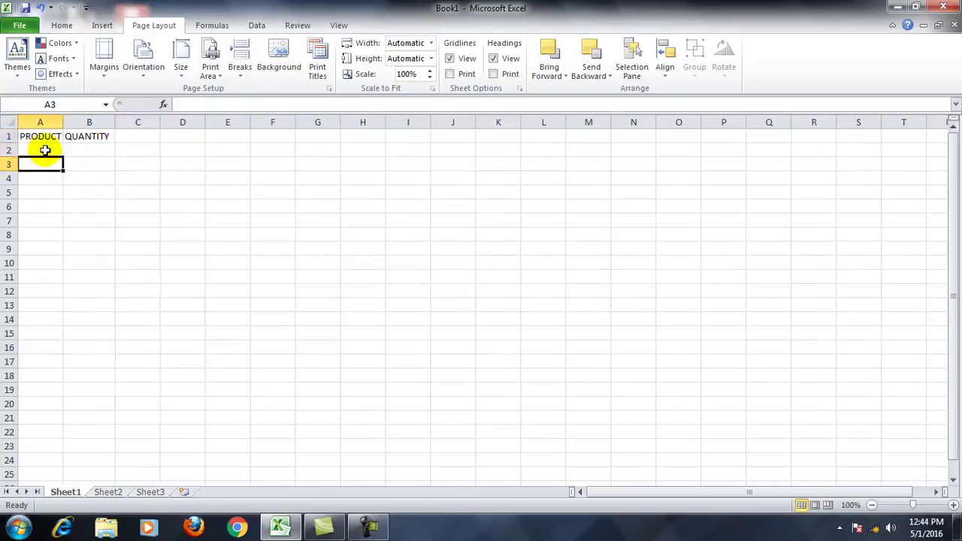
pyautogui.click(46, 150)
pyautogui.click(128, 136)
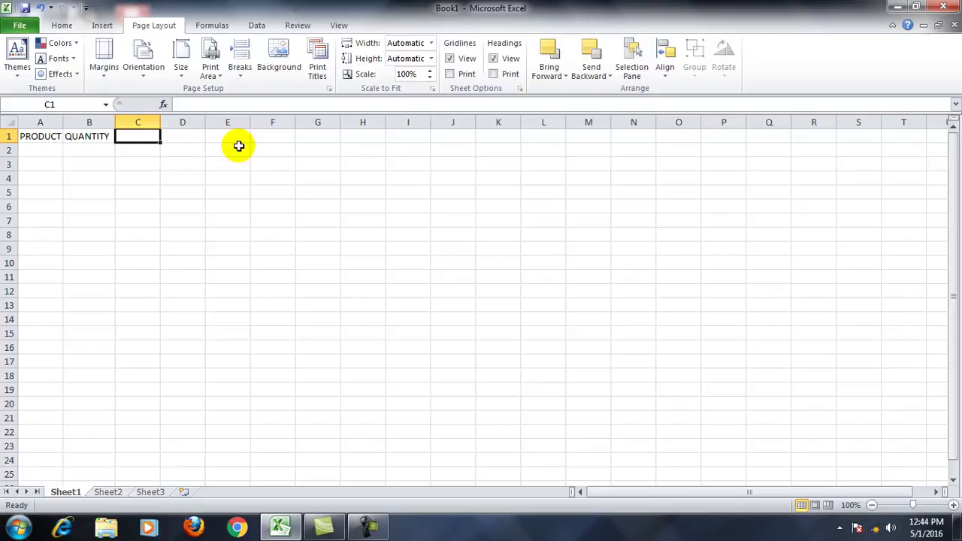
# - Add RATE and AMOUNT headings in C1:D1, switching Windows to the basic colour scheme
pyautogui.write('RATE')
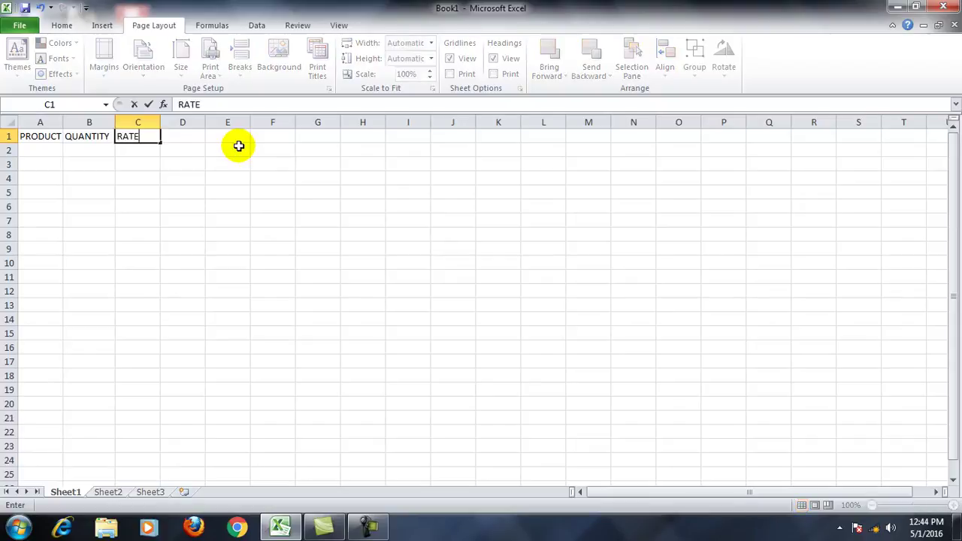
pyautogui.press('Tab')
pyautogui.write('AMOUNT')
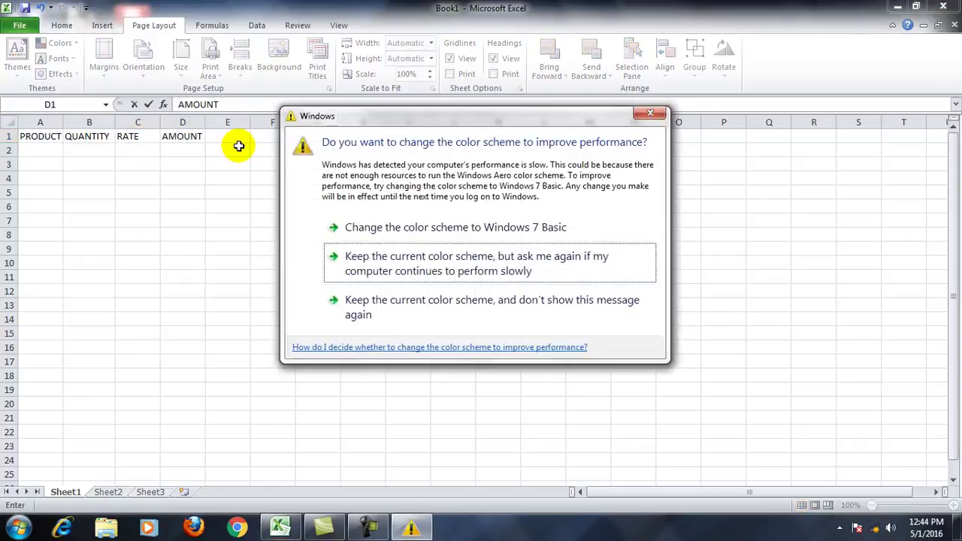
pyautogui.click(383, 226)
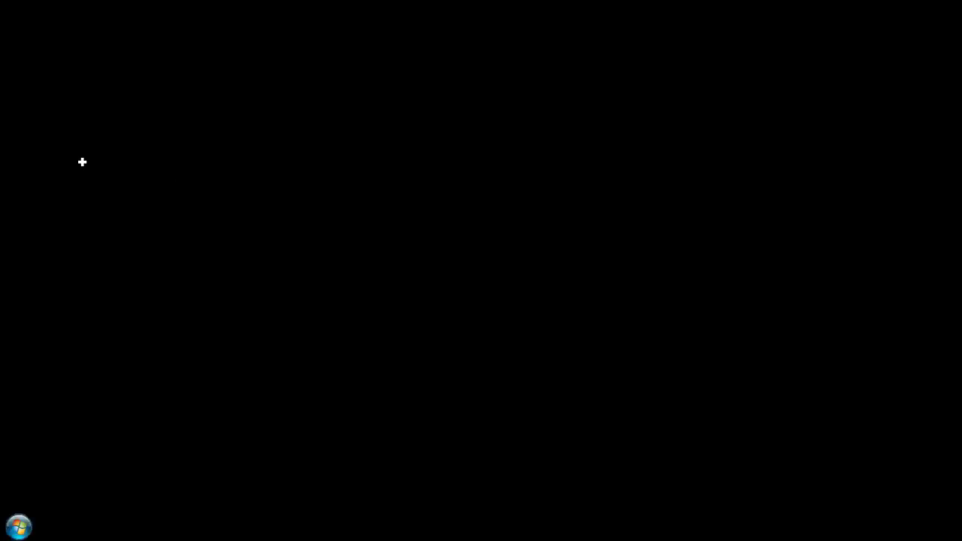
pyautogui.click(45, 151)
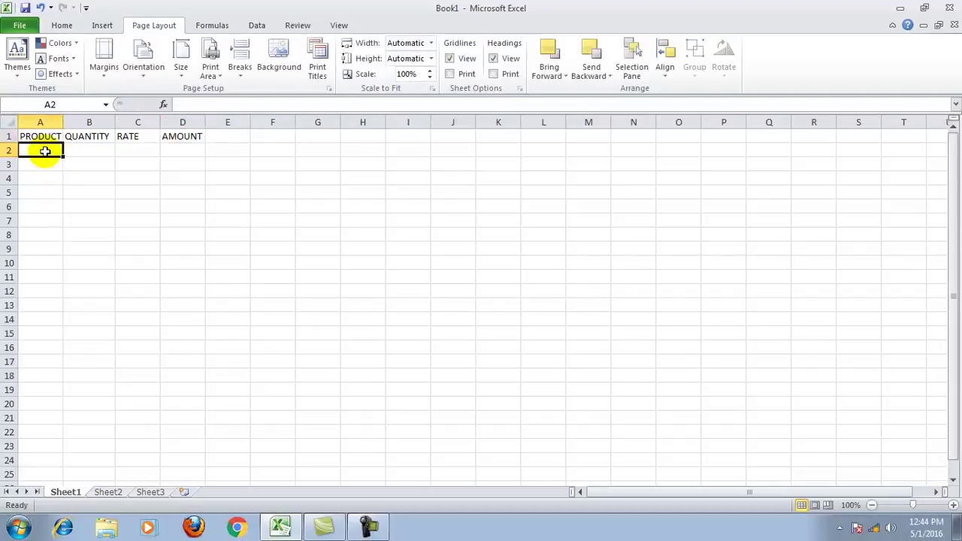
# - Enter RICE in A2, 5500 in B2 and 19.19 in C2, widening column A slightly
pyautogui.write('RICE')
pyautogui.press('Return')
pyautogui.press('Return')
pyautogui.press('Return')
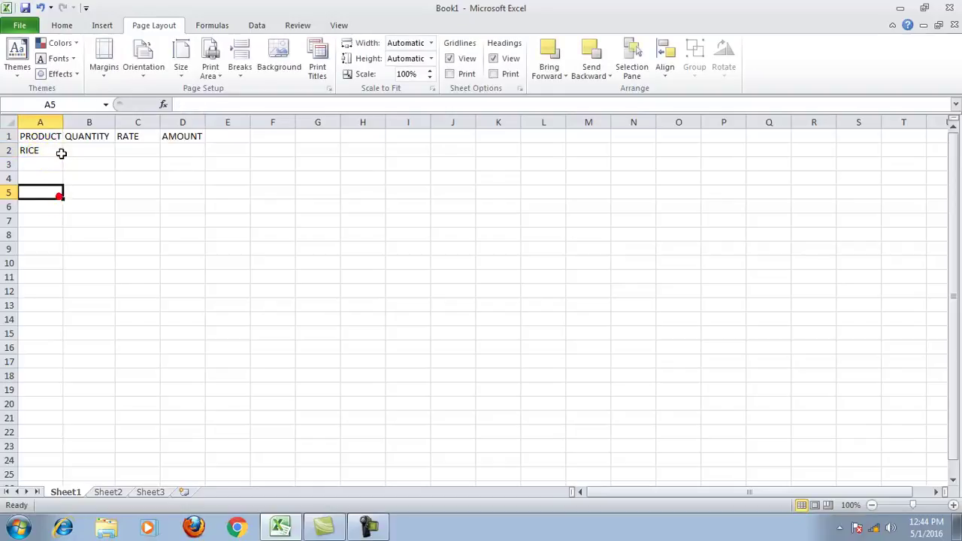
pyautogui.moveTo(63, 122); pyautogui.dragTo(71, 121)
pyautogui.click(98, 150)
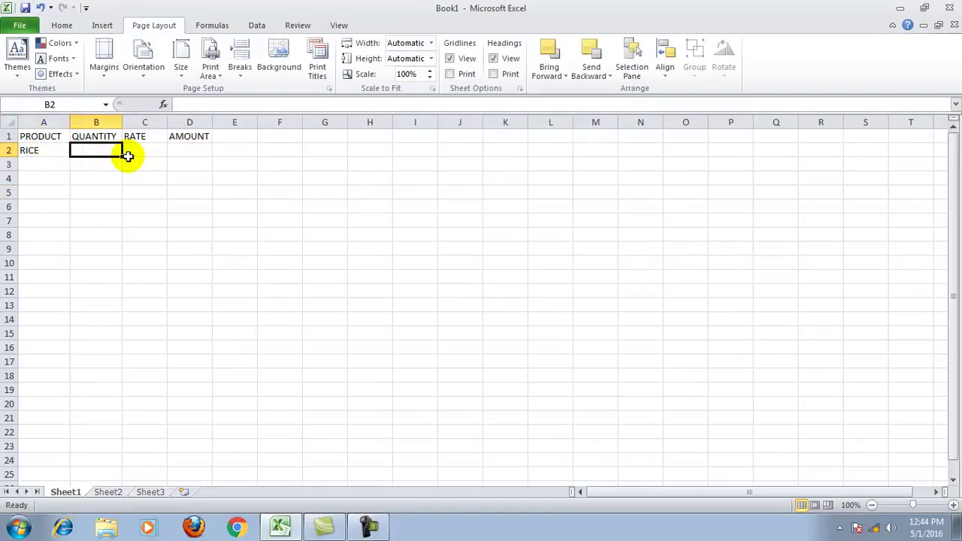
pyautogui.write('5500')
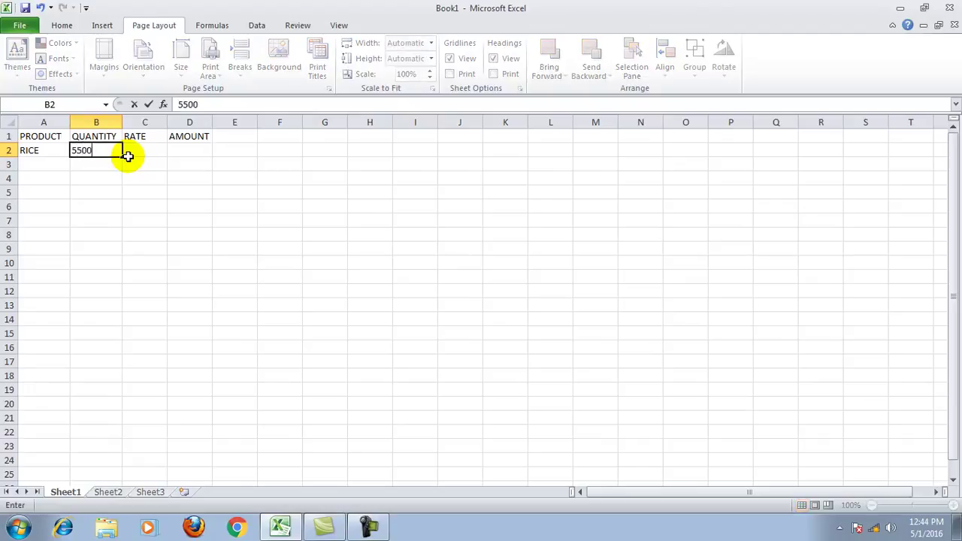
pyautogui.click(141, 151)
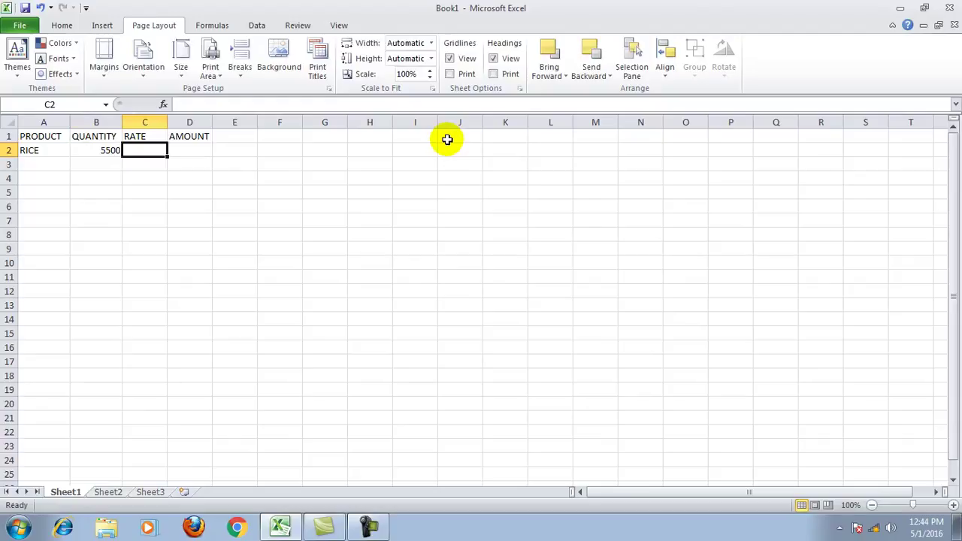
pyautogui.write('19.19')
pyautogui.click(359, 290)
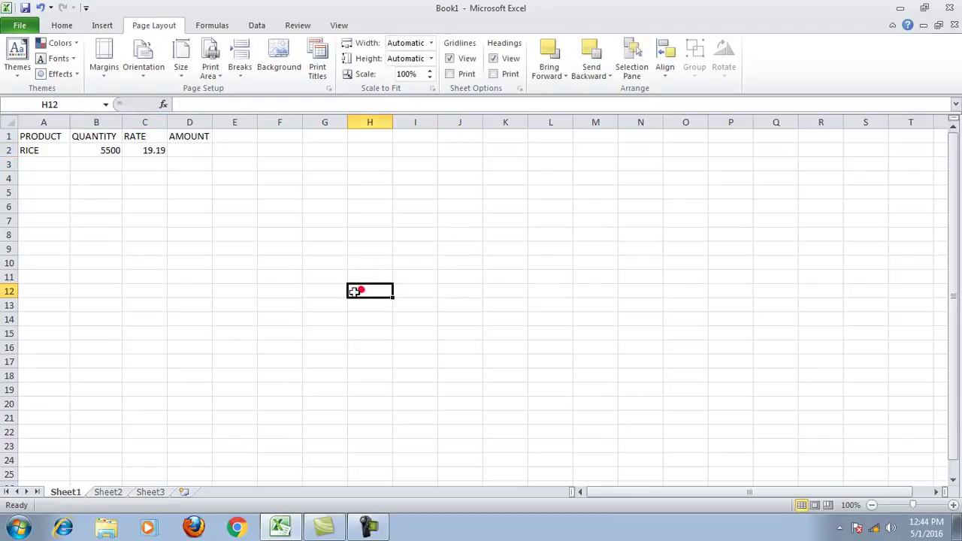
pyautogui.click(199, 150)
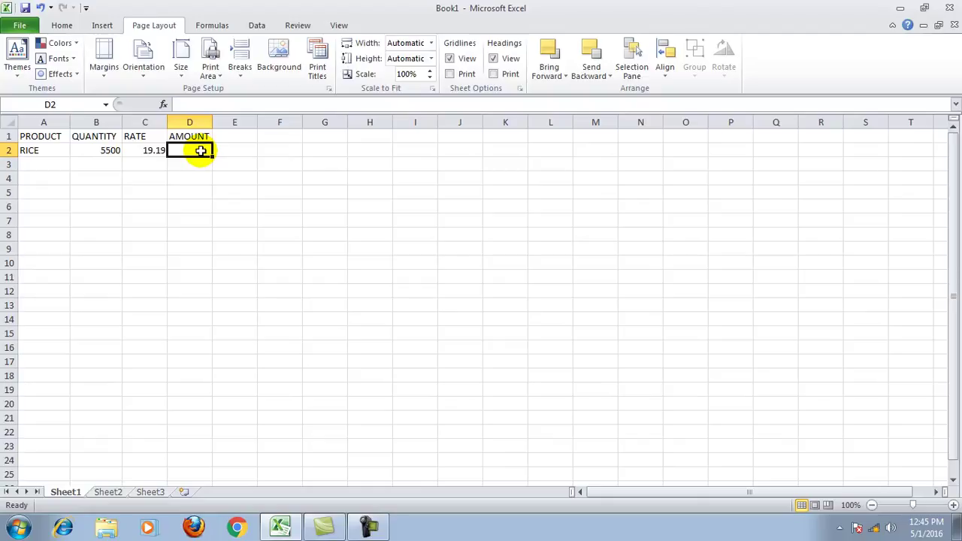
# - Enter =SUM(B2*C2) in D2 to get 105545, then check the B2, C2 and D2 values
pyautogui.write('=SUM(')
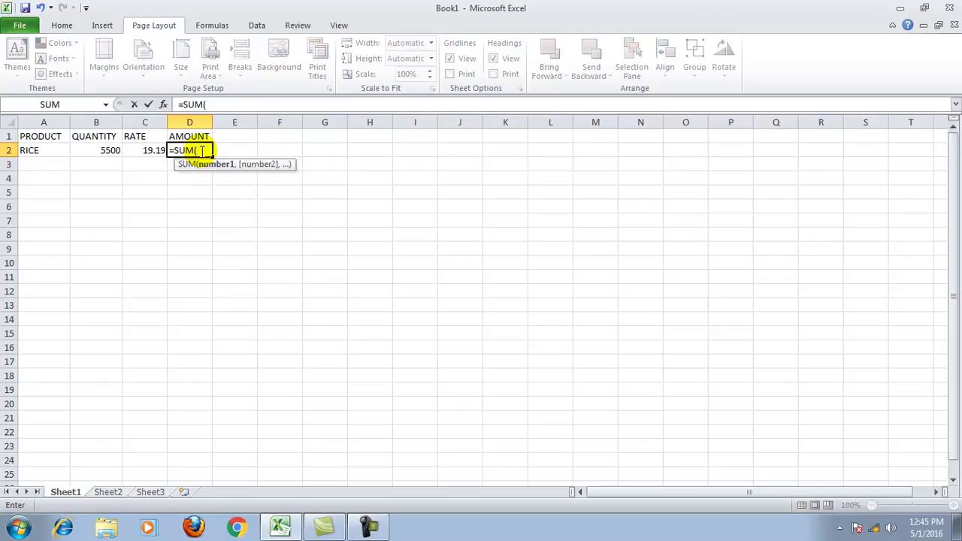
pyautogui.write('B2*')
pyautogui.write('C2)')
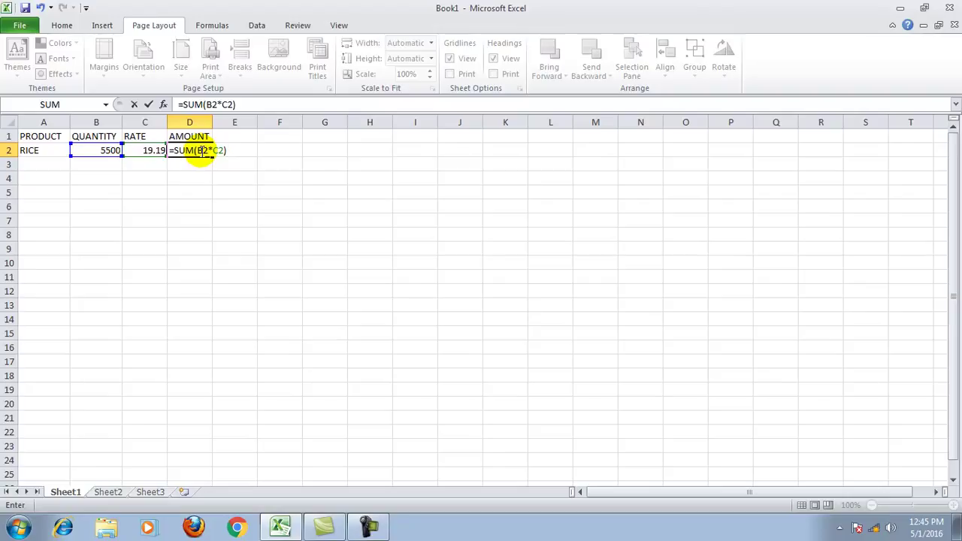
pyautogui.press('Return')
pyautogui.click(197, 207)
pyautogui.click(191, 148)
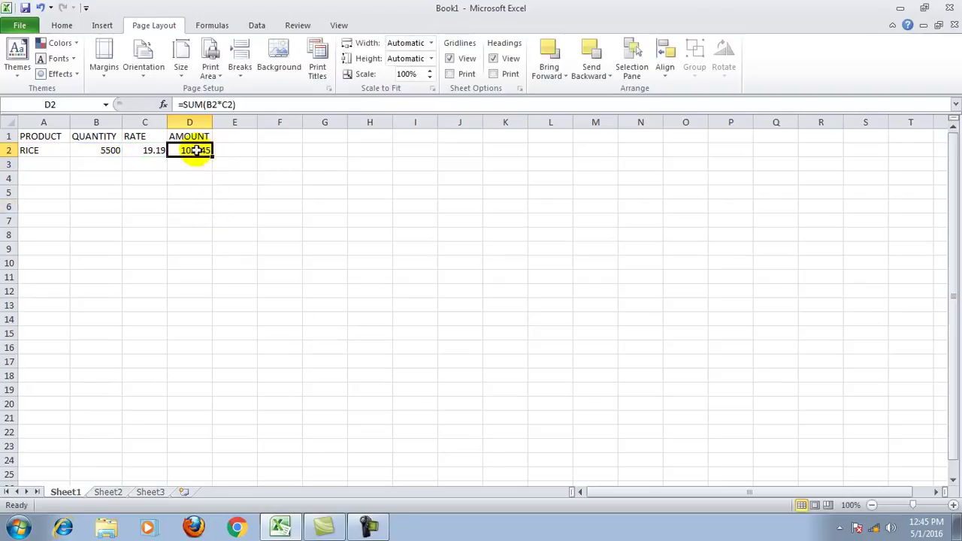
pyautogui.click(102, 151)
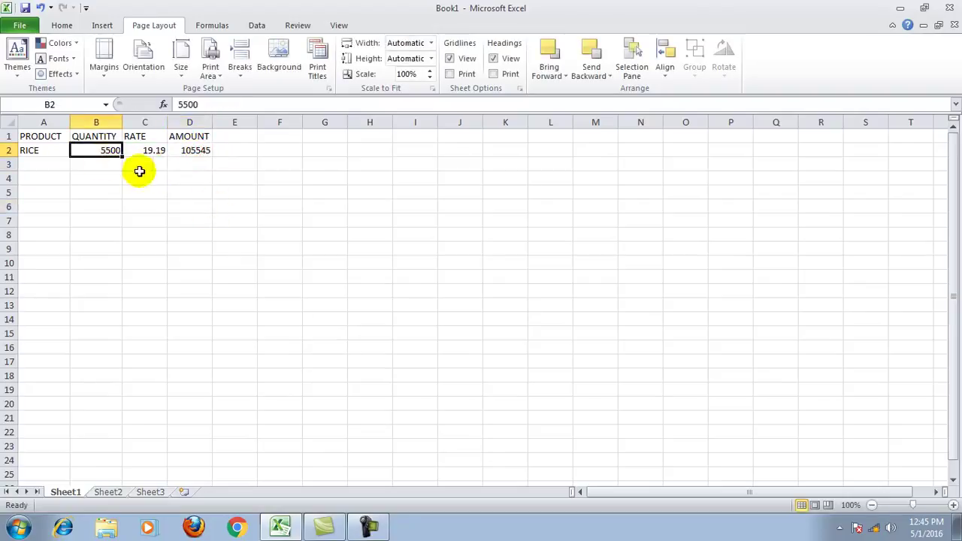
pyautogui.click(147, 154)
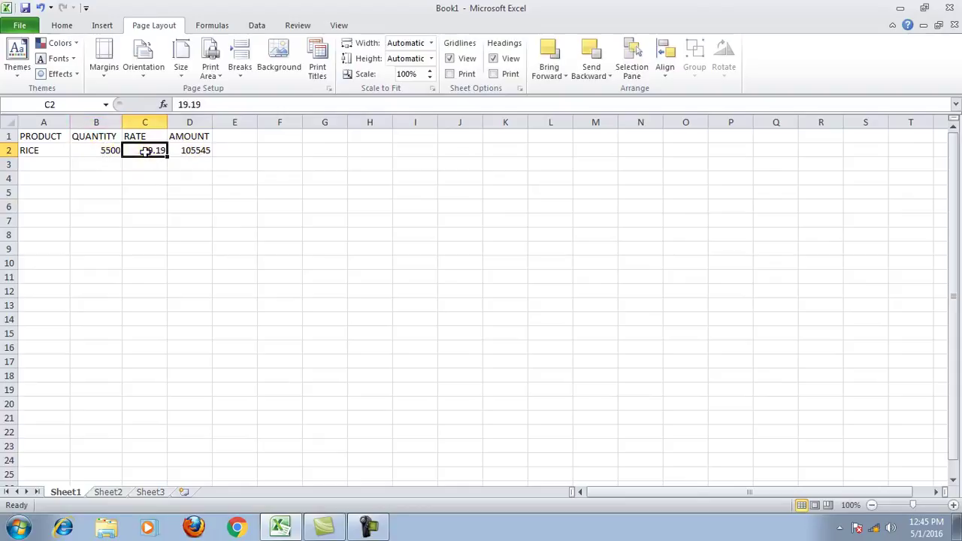
pyautogui.click(191, 151)
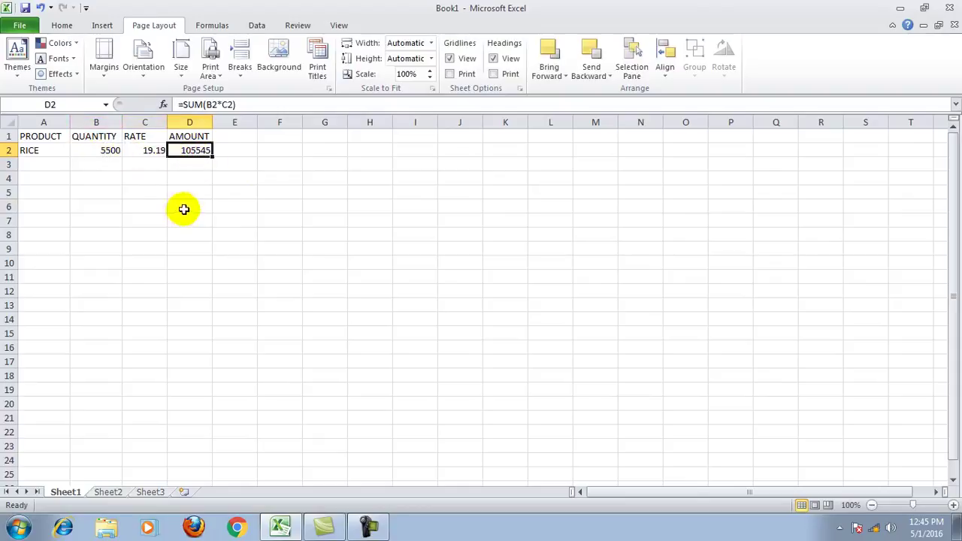
pyautogui.click(241, 136)
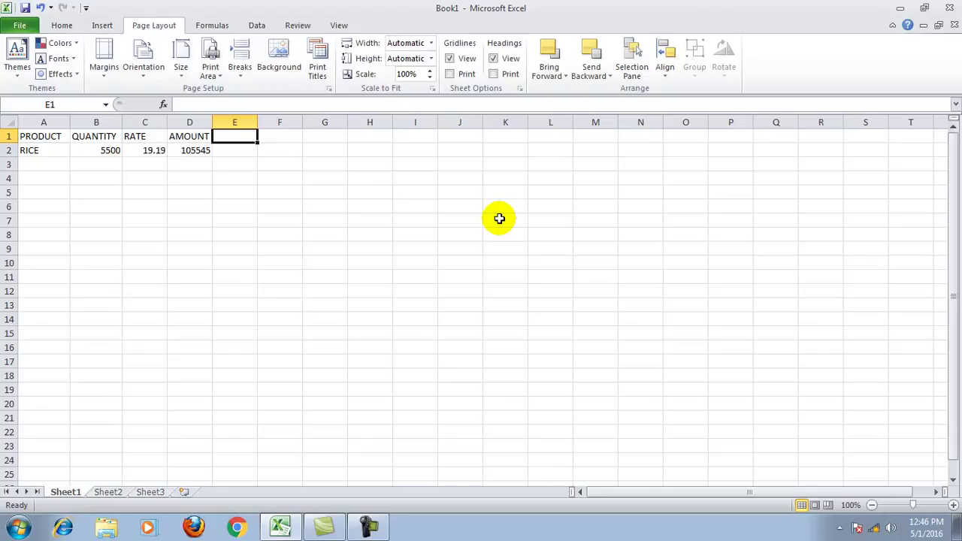
# - Add FRIEGHT, WAGES and COMMISSION headings in E1:G1 and widen column G to fit
pyautogui.write('FRI')
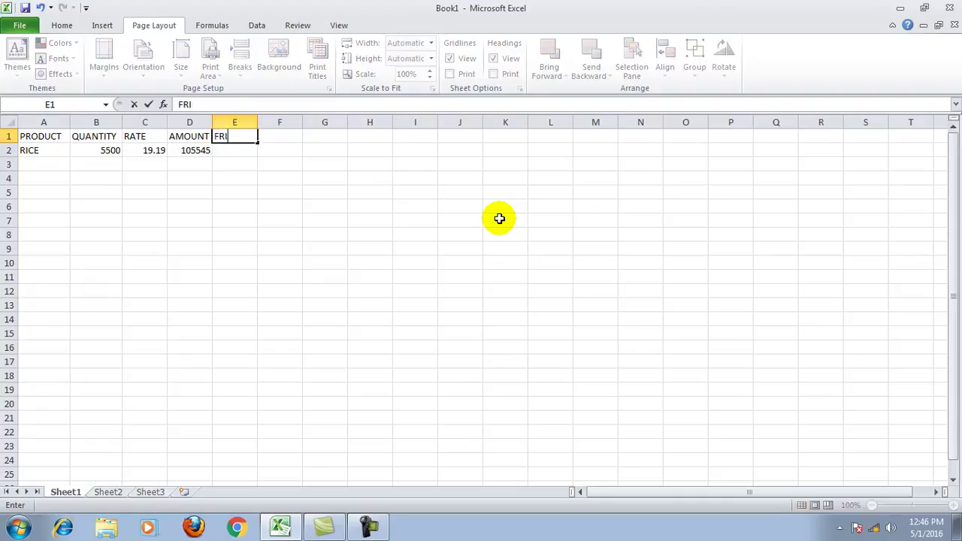
pyautogui.write('EGHT')
pyautogui.press('Tab')
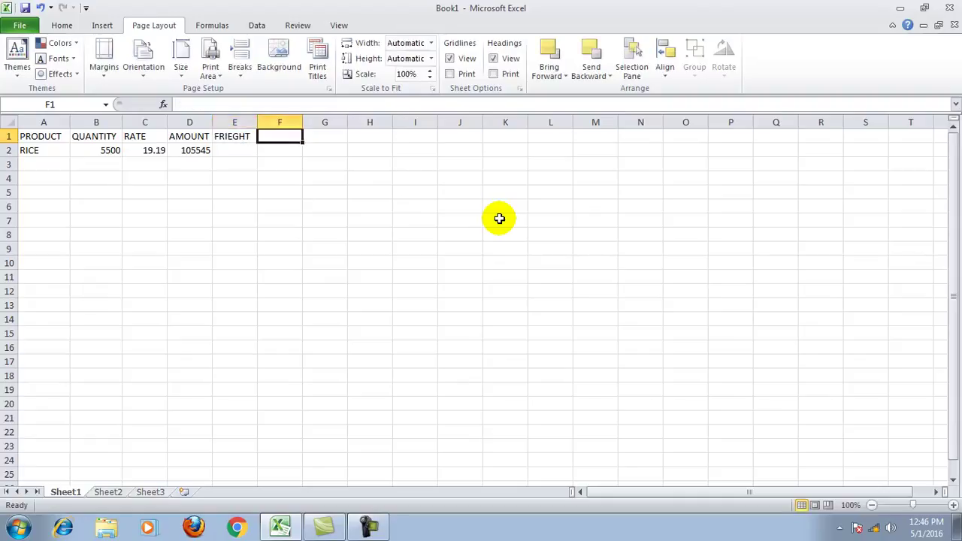
pyautogui.write('WAGES')
pyautogui.press('Tab')
pyautogui.write('COMMISSION')
pyautogui.press('Tab')
pyautogui.click(455, 224)
pyautogui.moveTo(347, 122); pyautogui.dragTo(378, 133)
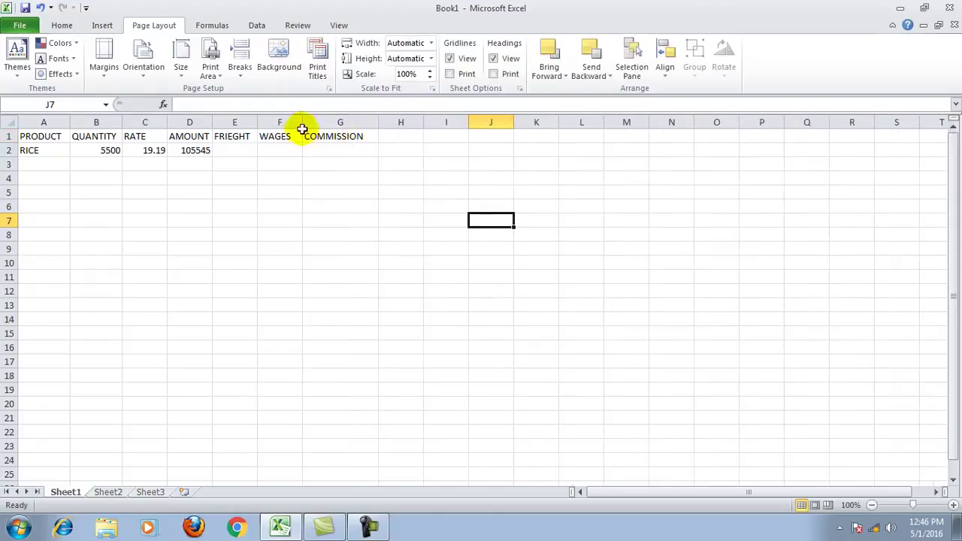
pyautogui.click(245, 136)
pyautogui.click(226, 105)
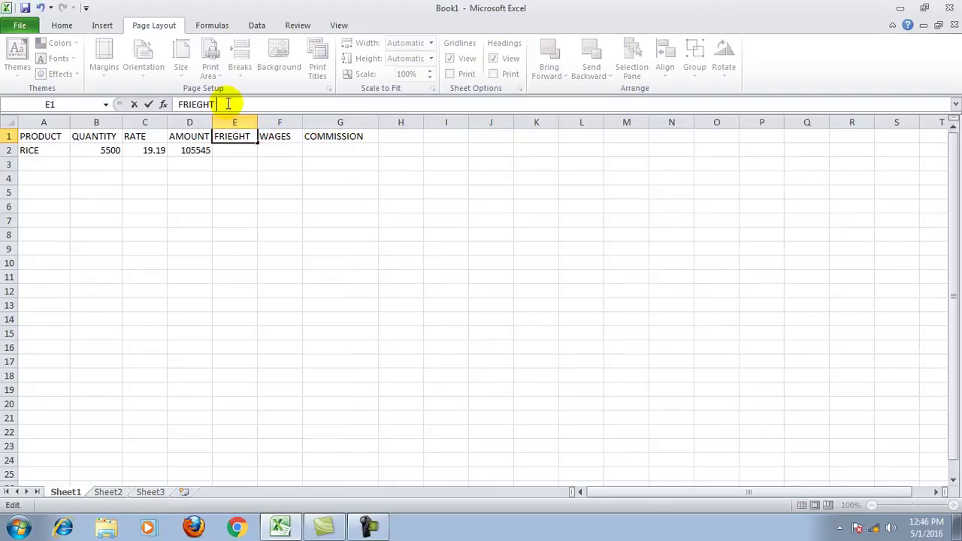
# - Change the E1 heading to FRIEGHT 1% and widen column E to fit
pyautogui.write('1')
pyautogui.write('%')
pyautogui.click(245, 233)
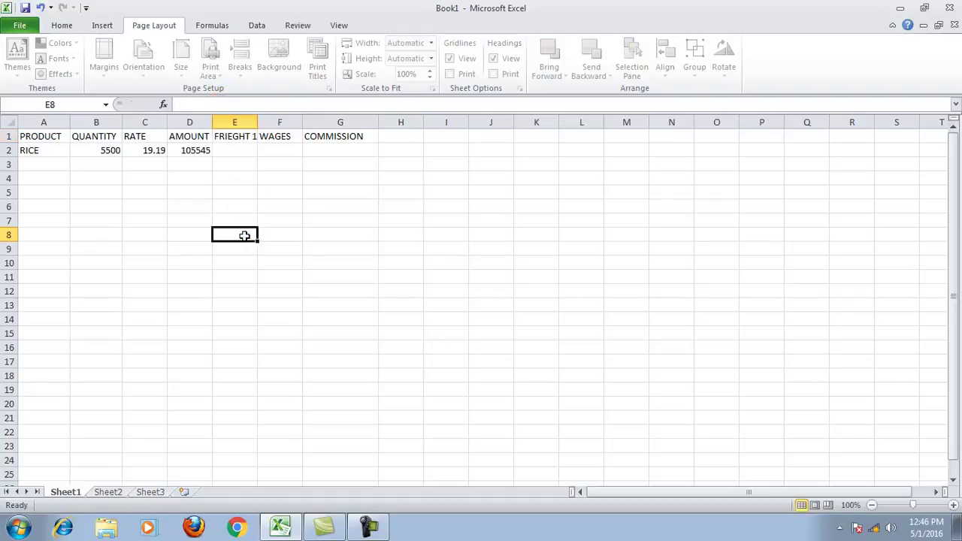
pyautogui.moveTo(257, 123); pyautogui.dragTo(273, 123)
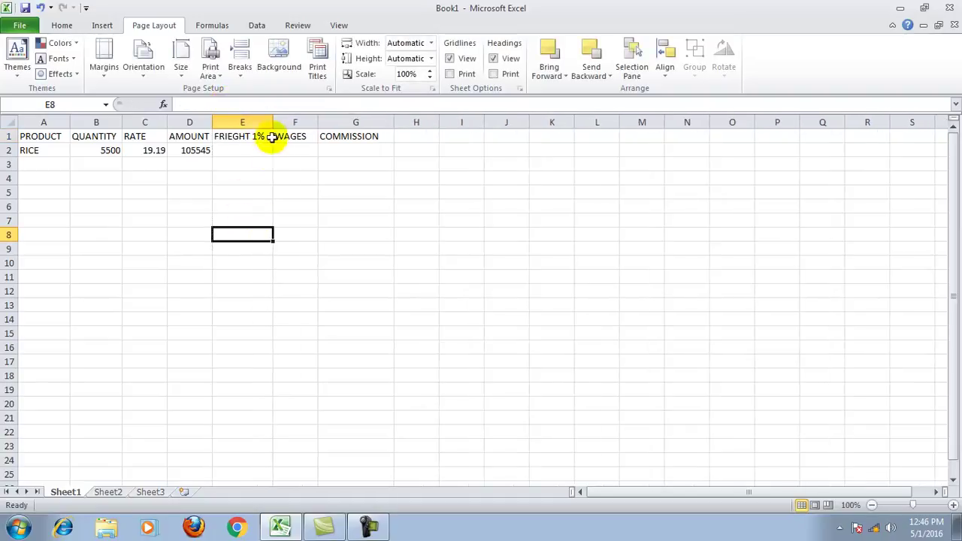
pyautogui.click(186, 150)
pyautogui.click(186, 150)
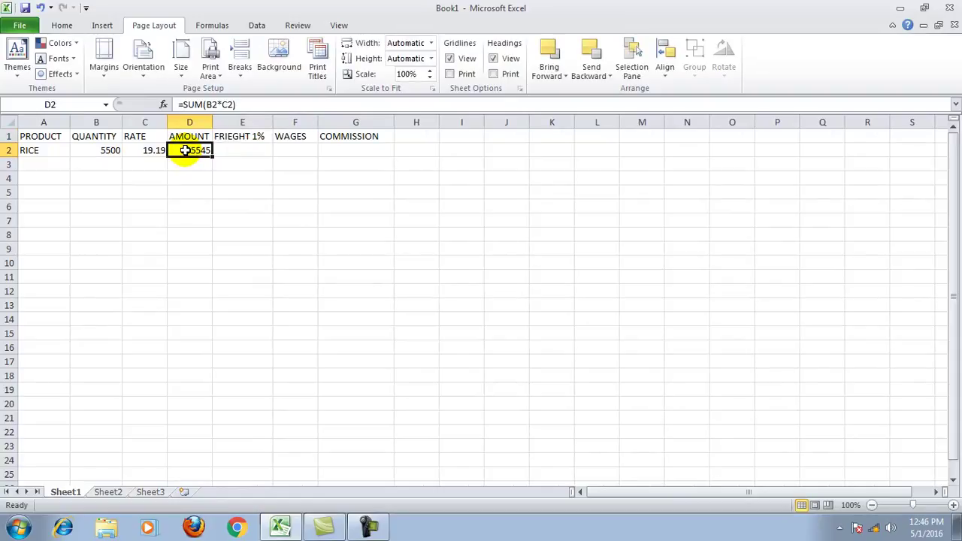
pyautogui.click(247, 137)
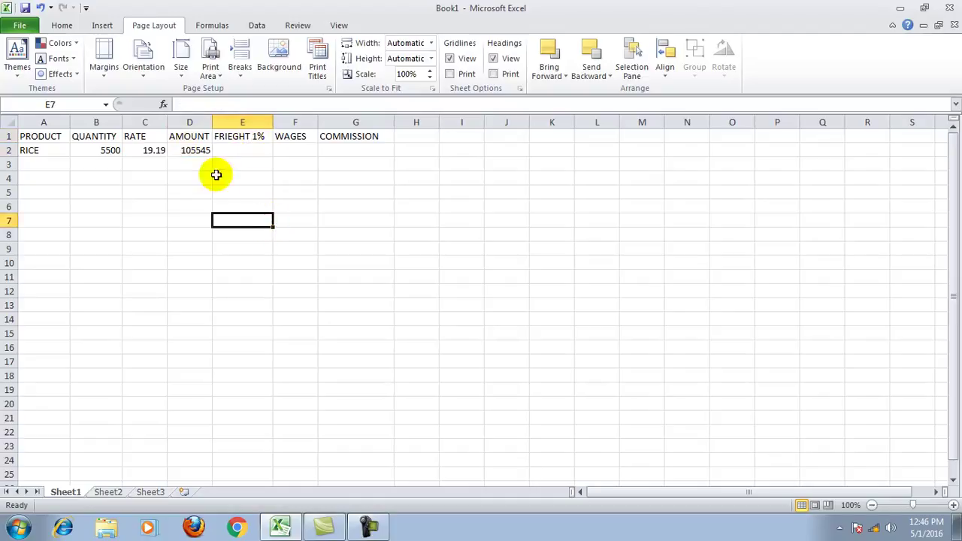
pyautogui.click(200, 151)
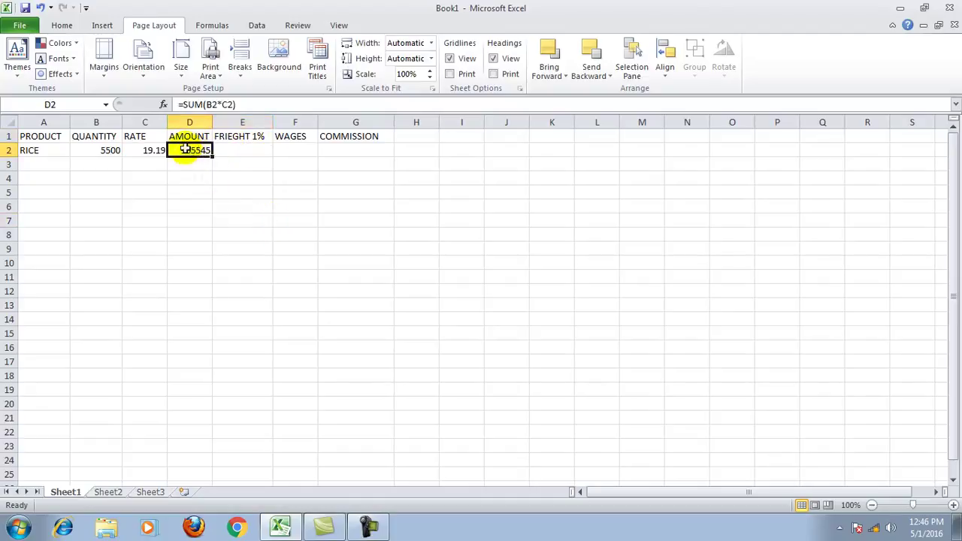
pyautogui.click(240, 152)
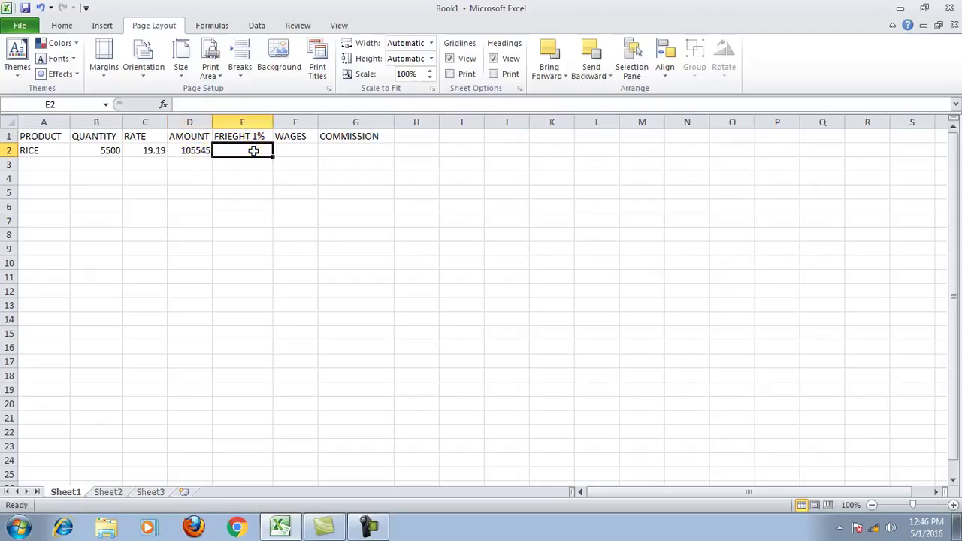
# - Change the F1 heading to WAGES .5% and widen column F to fit
pyautogui.click(289, 136)
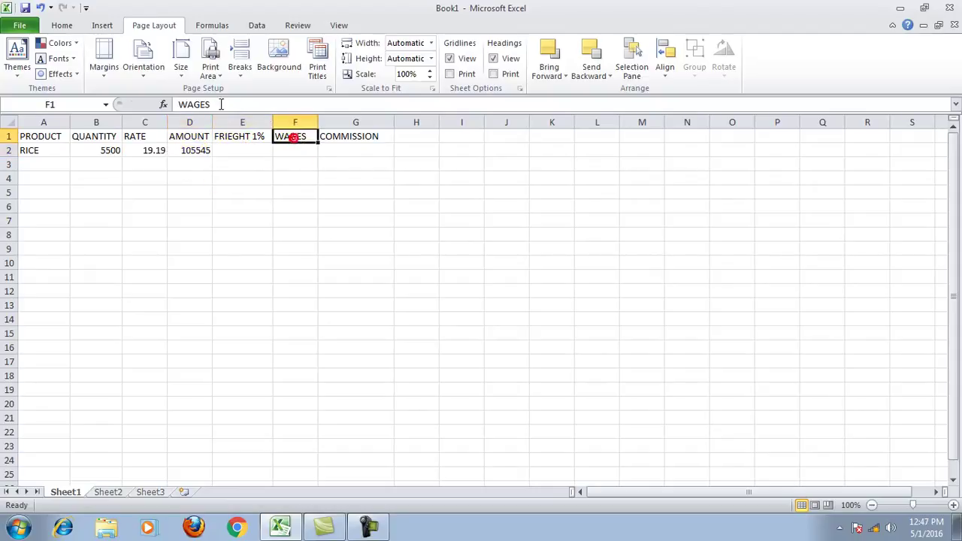
pyautogui.click(219, 104)
pyautogui.write('.5')
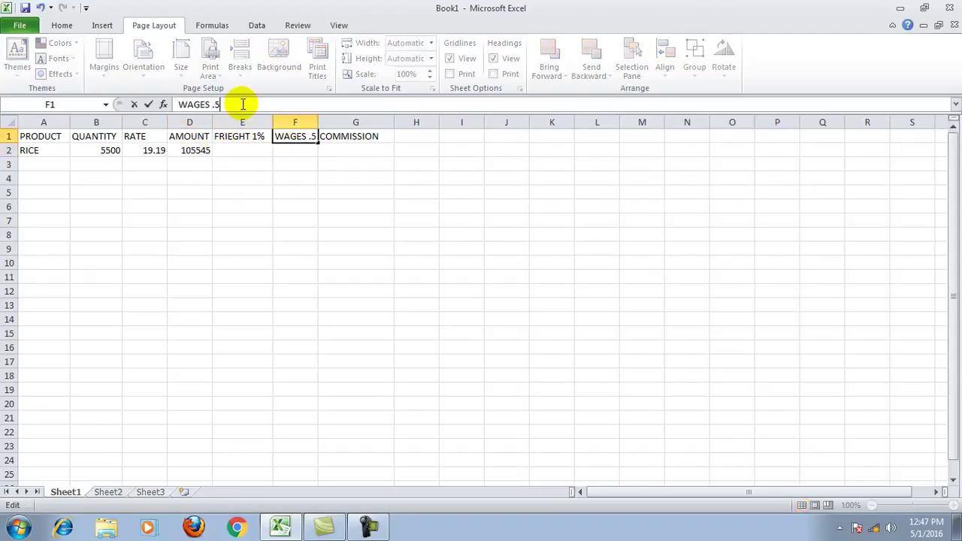
pyautogui.write('%')
pyautogui.click(295, 206)
pyautogui.click(350, 136)
pyautogui.moveTo(318, 122); pyautogui.dragTo(334, 122)
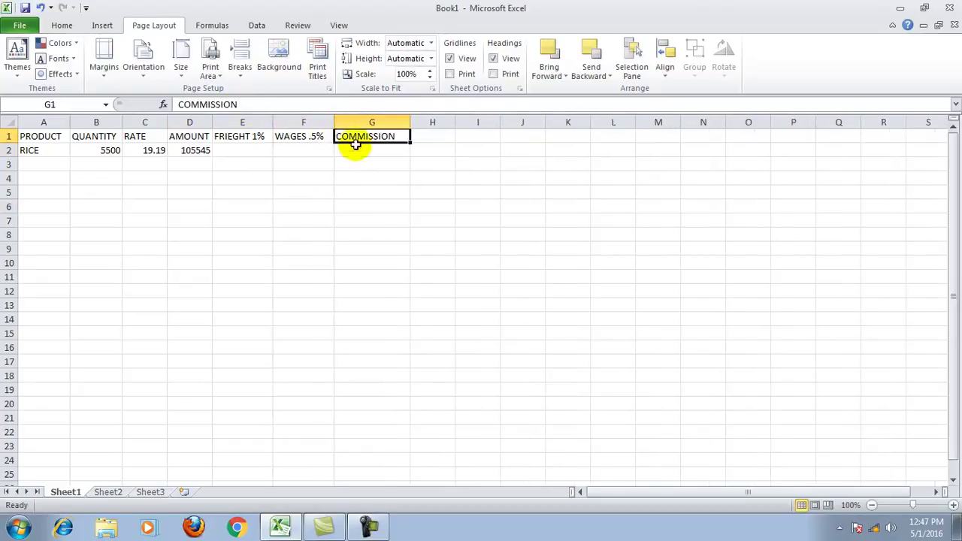
# - Change the G1 heading to COMMISSION 1.25%, widen column G, and begin =SUM( in E2
pyautogui.click(267, 107)
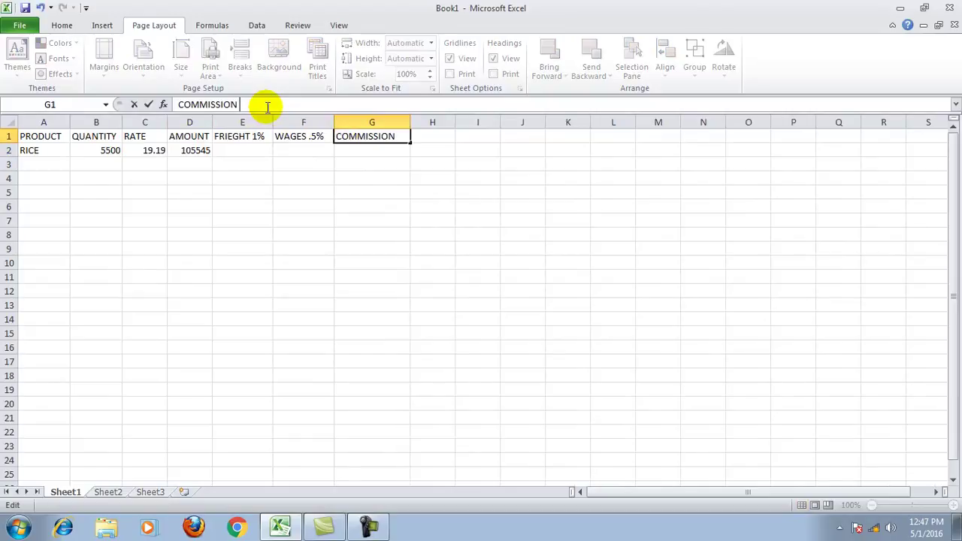
pyautogui.write('1.25')
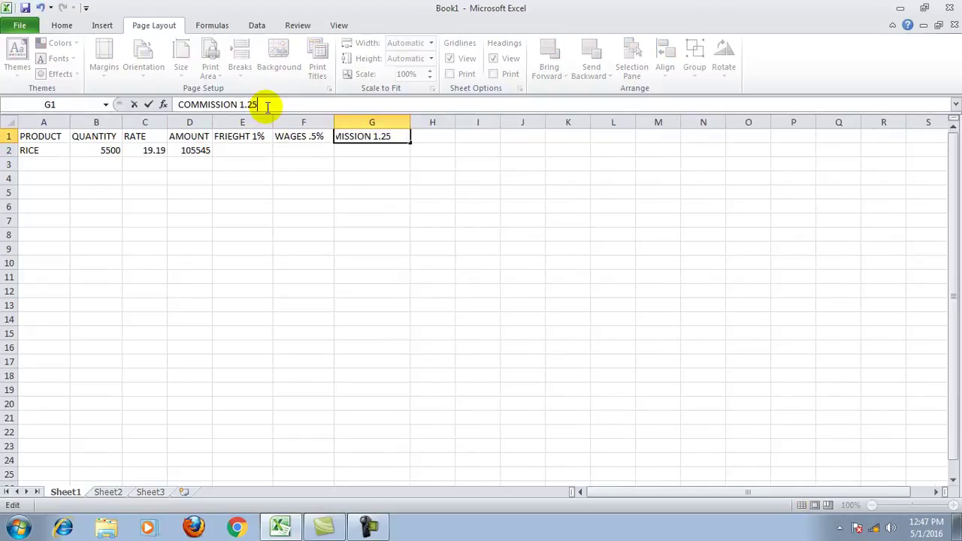
pyautogui.click(304, 234)
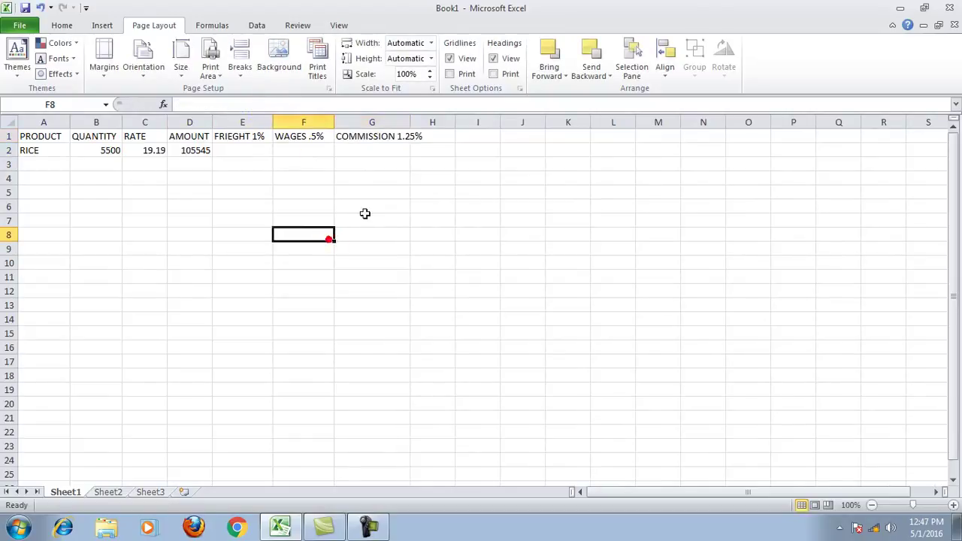
pyautogui.moveTo(410, 124); pyautogui.dragTo(428, 126)
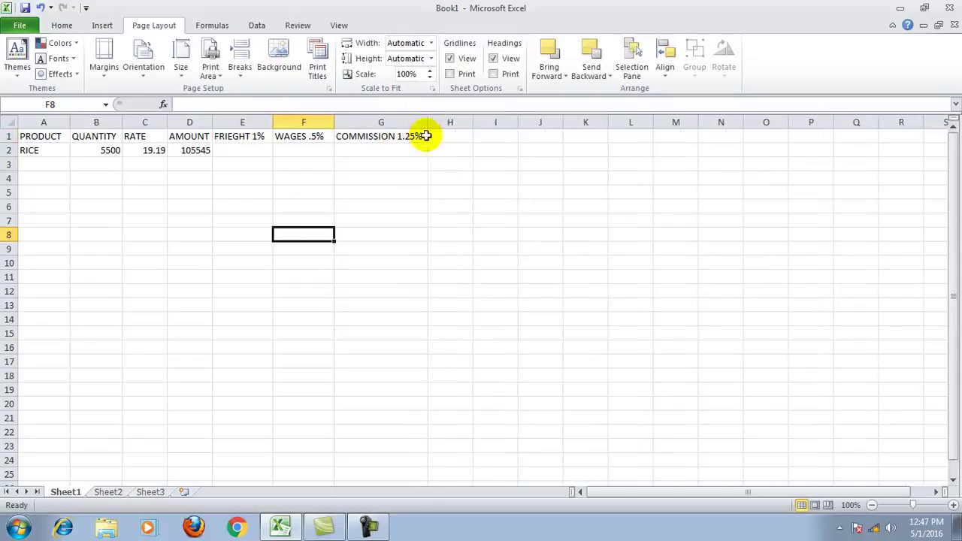
pyautogui.click(423, 193)
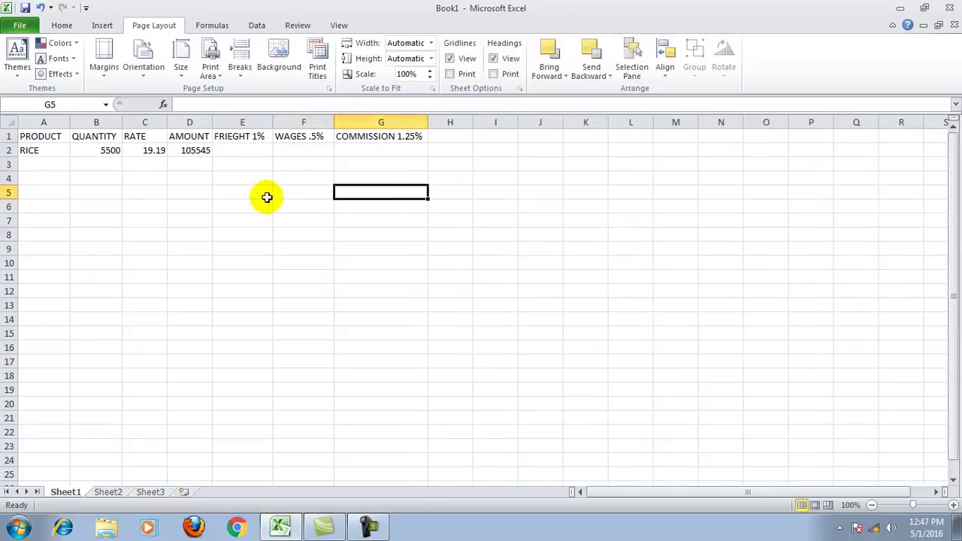
pyautogui.click(244, 151)
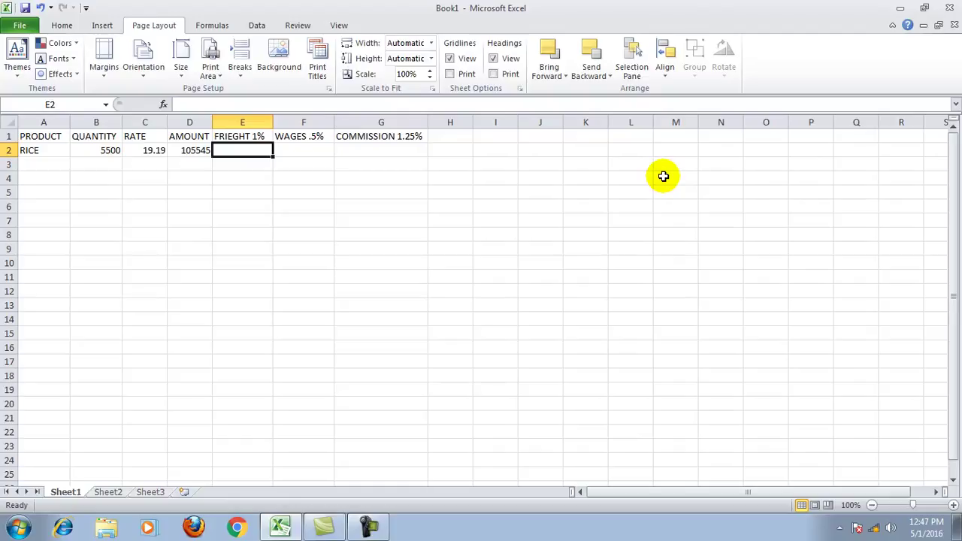
pyautogui.write('=SUM(')
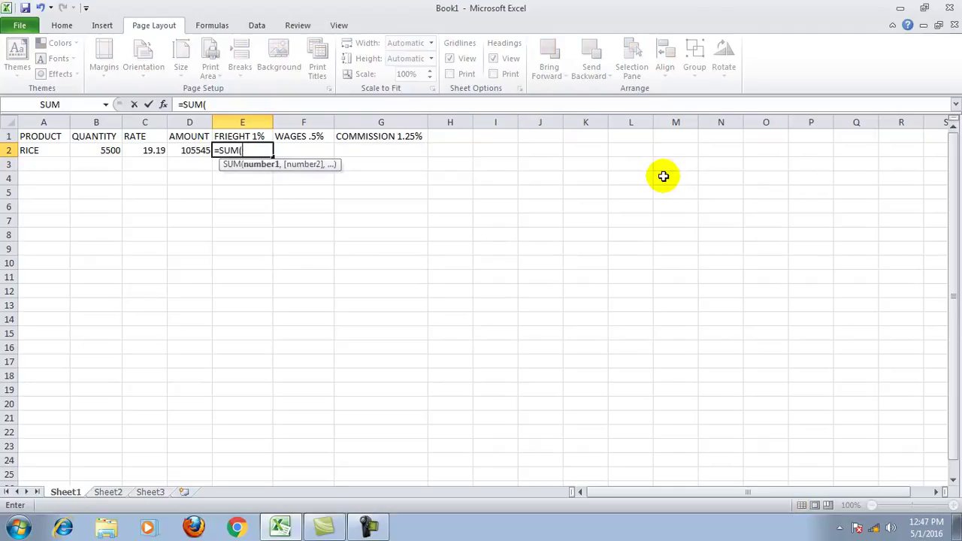
# - Complete the E2 freight formula =SUM(D2*1)/100, giving 1055.45
pyautogui.write('D2*1)')
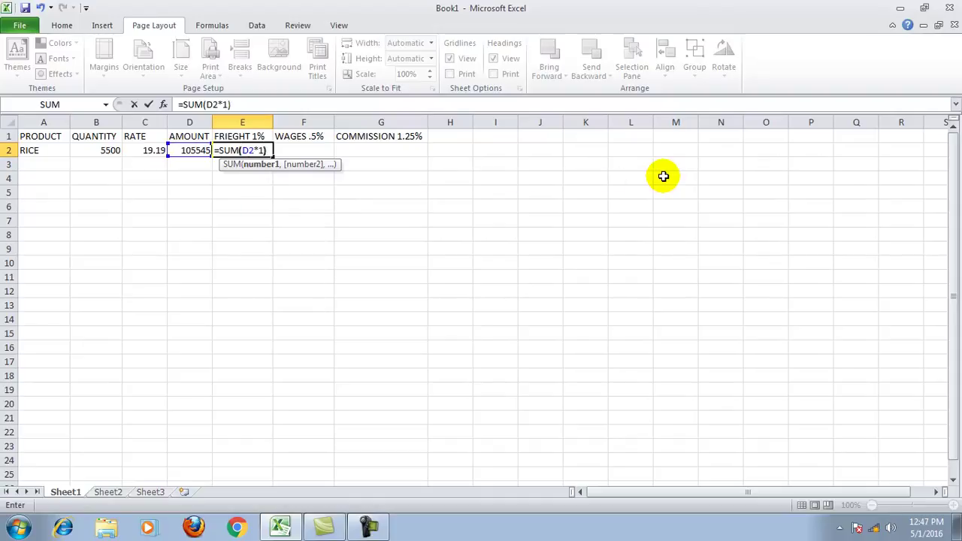
pyautogui.write('/100')
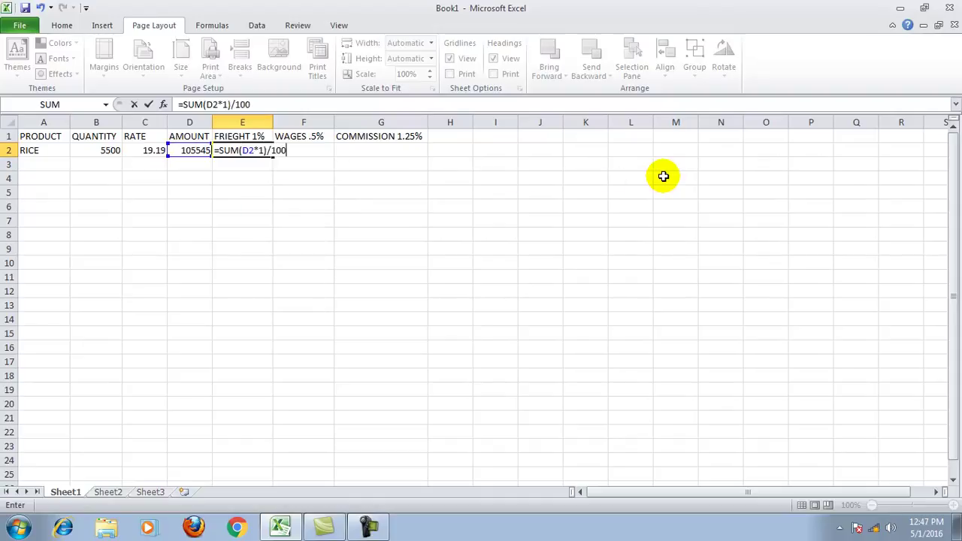
pyautogui.press('Return')
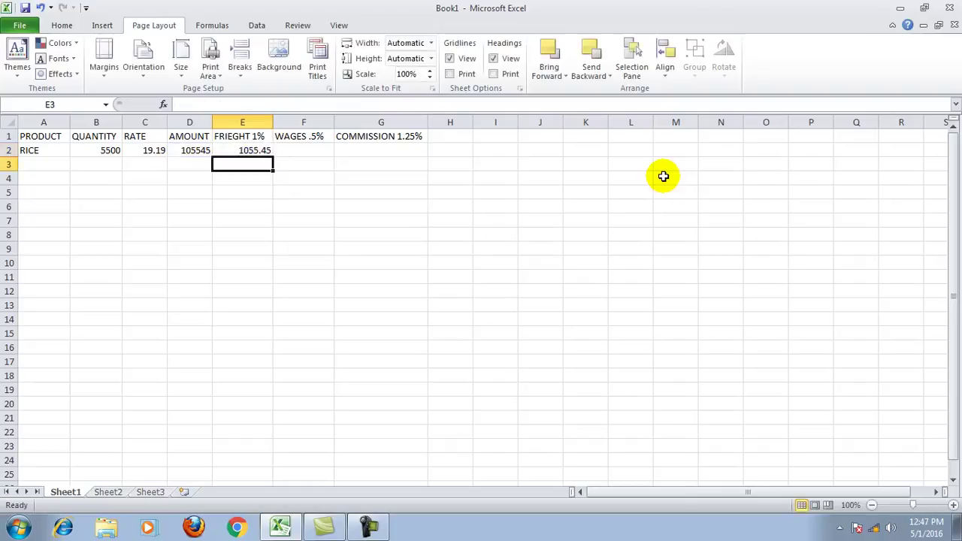
pyautogui.click(259, 260)
pyautogui.click(239, 152)
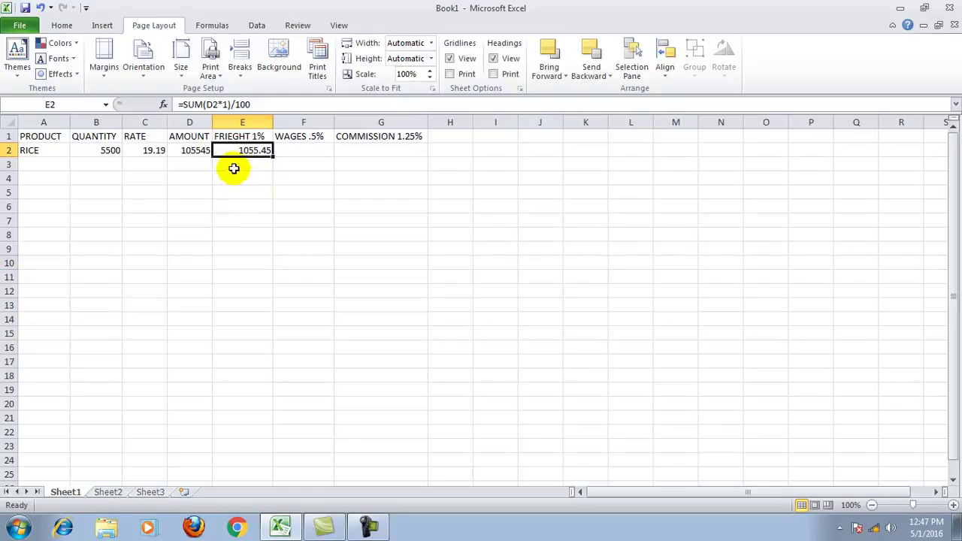
# - Enter the wages formula =SUM(D2*.5)/100 in F2, giving 527.725
pyautogui.click(304, 150)
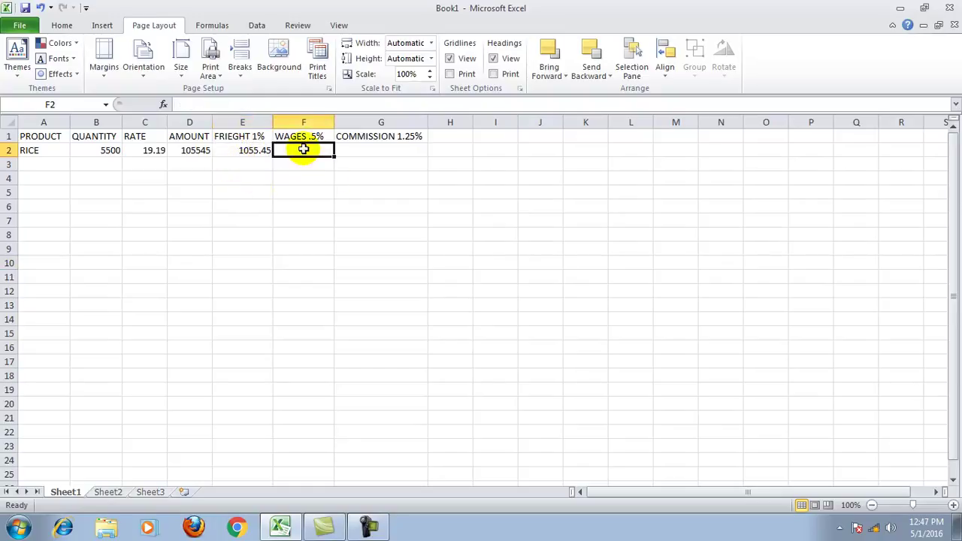
pyautogui.write('=SUM')
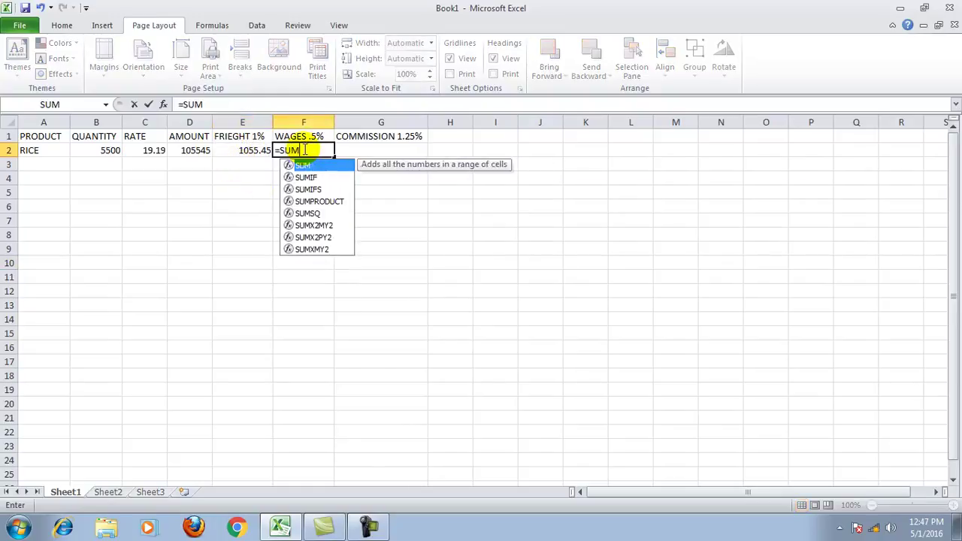
pyautogui.write('(')
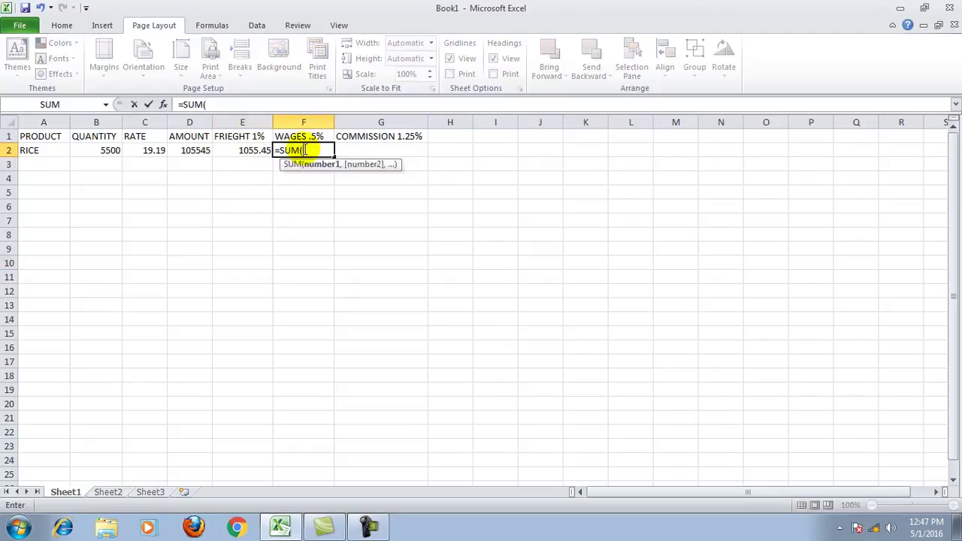
pyautogui.write('D2*.5')
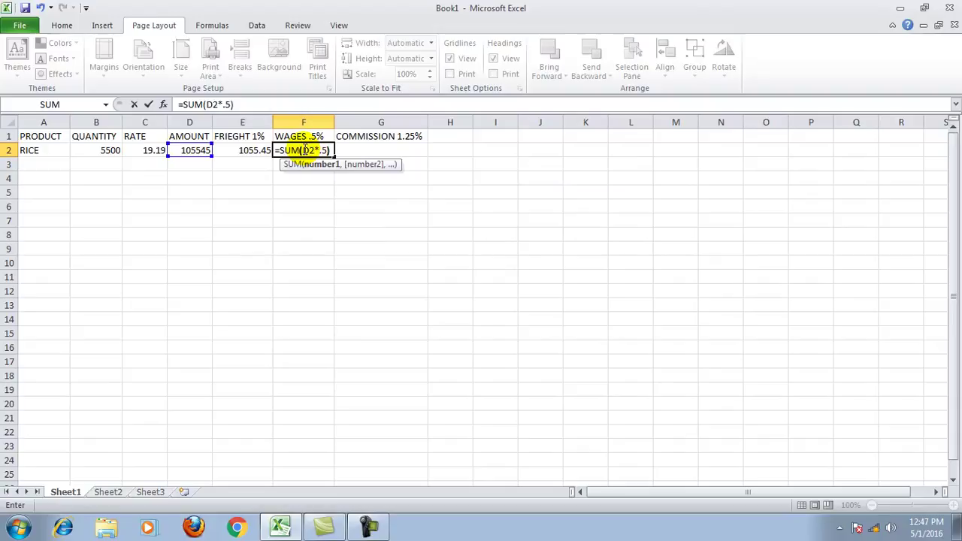
pyautogui.write('/100')
pyautogui.press('Return')
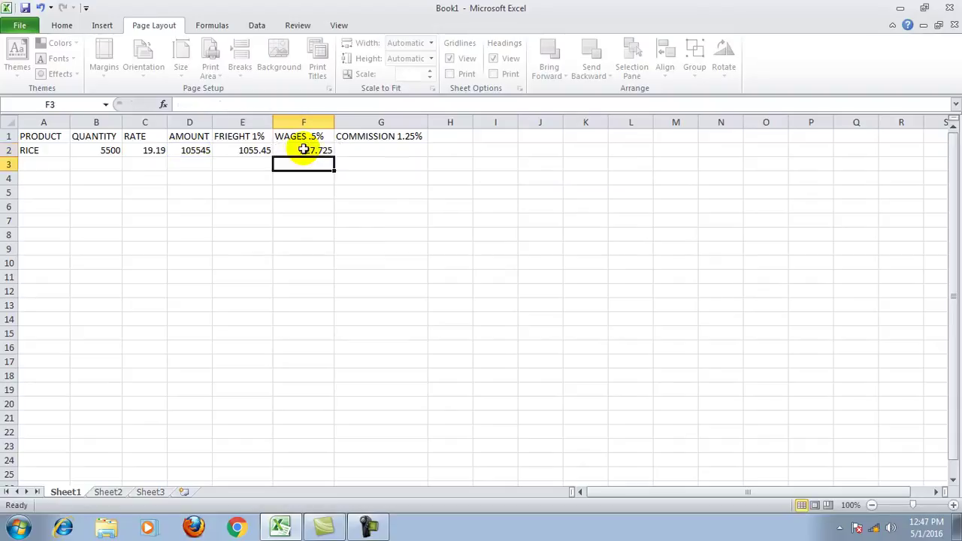
pyautogui.click(322, 191)
pyautogui.click(321, 154)
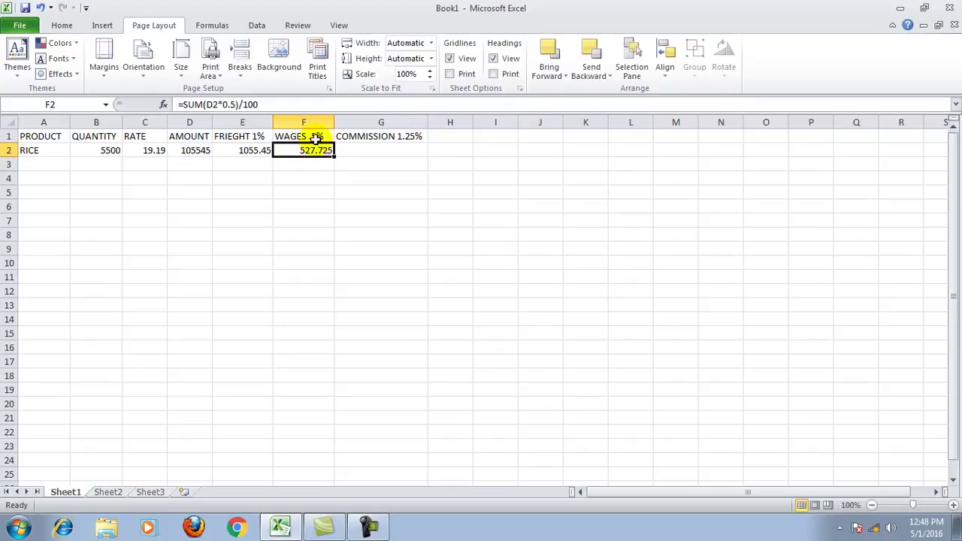
pyautogui.click(384, 136)
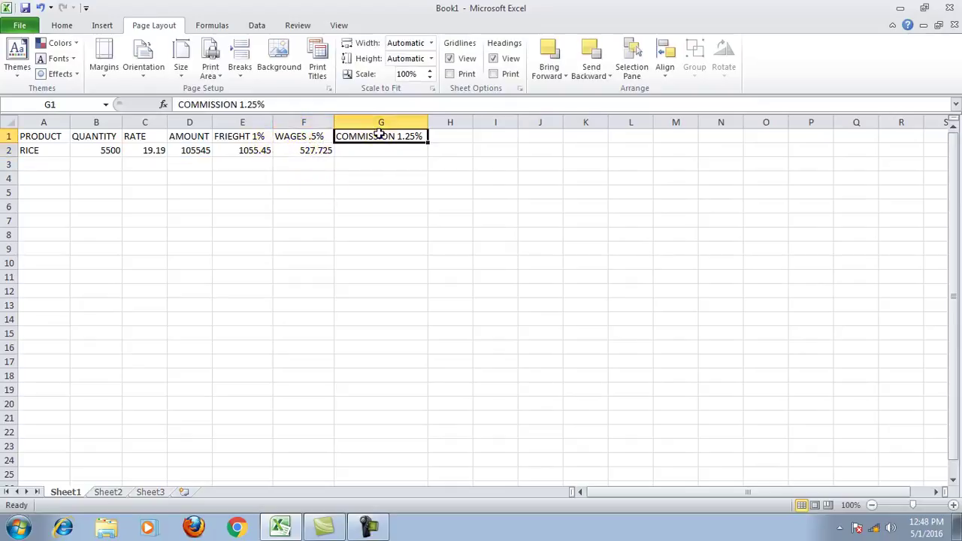
# - Enter the commission formula =SUM(D2*1.285)/100 in G2, giving 1356.25325
pyautogui.click(308, 150)
pyautogui.click(200, 153)
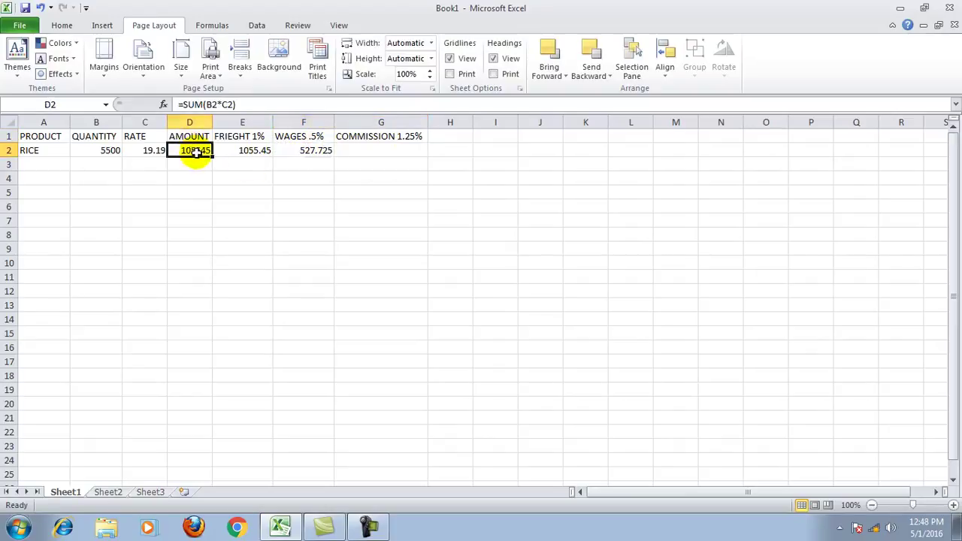
pyautogui.click(376, 149)
pyautogui.write('=')
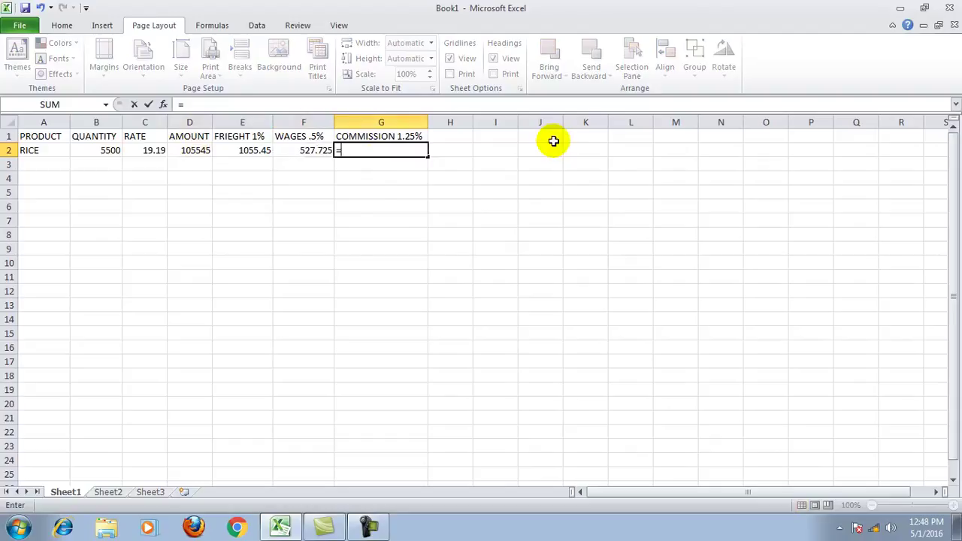
pyautogui.write('SUM(')
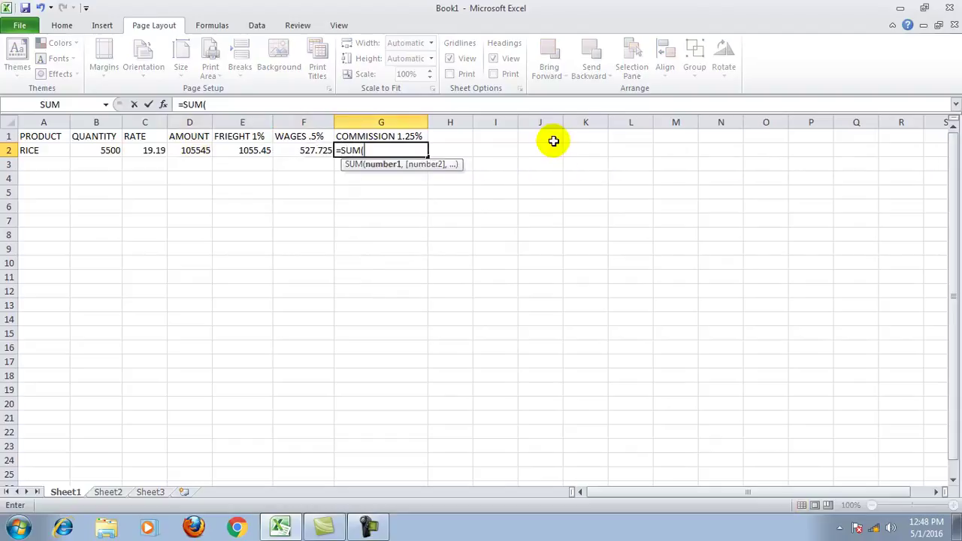
pyautogui.write('D2*1.285')
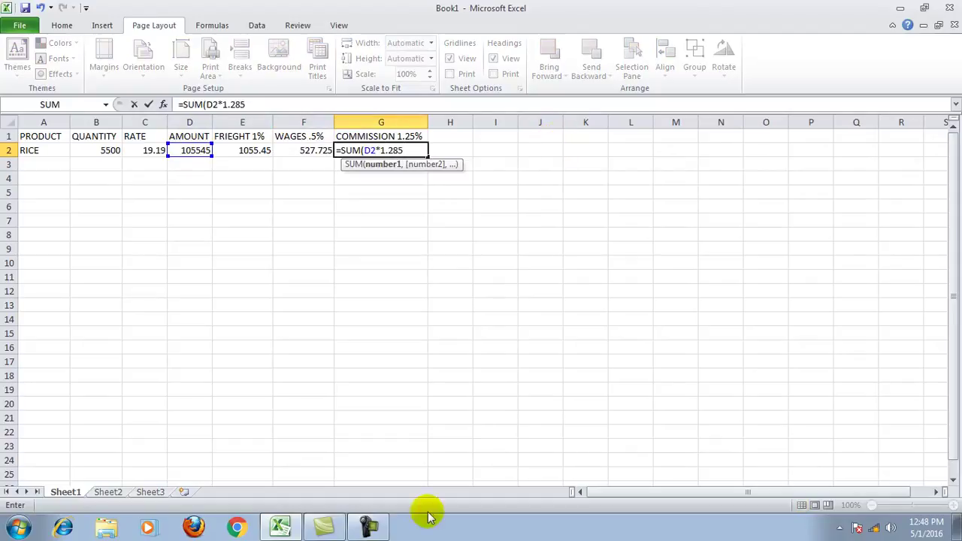
pyautogui.click(369, 526)
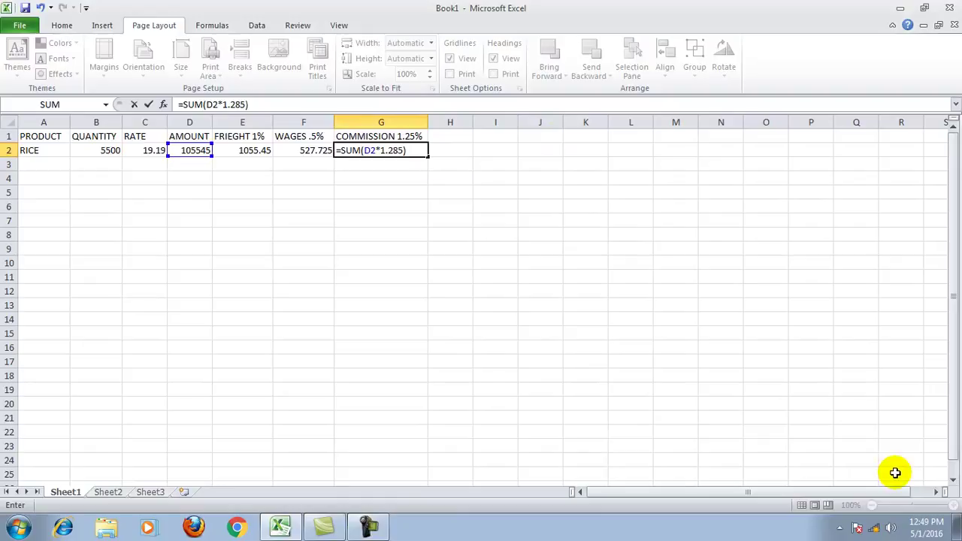
pyautogui.write('/100')
pyautogui.press('Return')
# - Review the commission, quantity, rate and amount values in row 2
pyautogui.moveTo(515, 291); pyautogui.dragTo(515, 284)
pyautogui.click(398, 151)
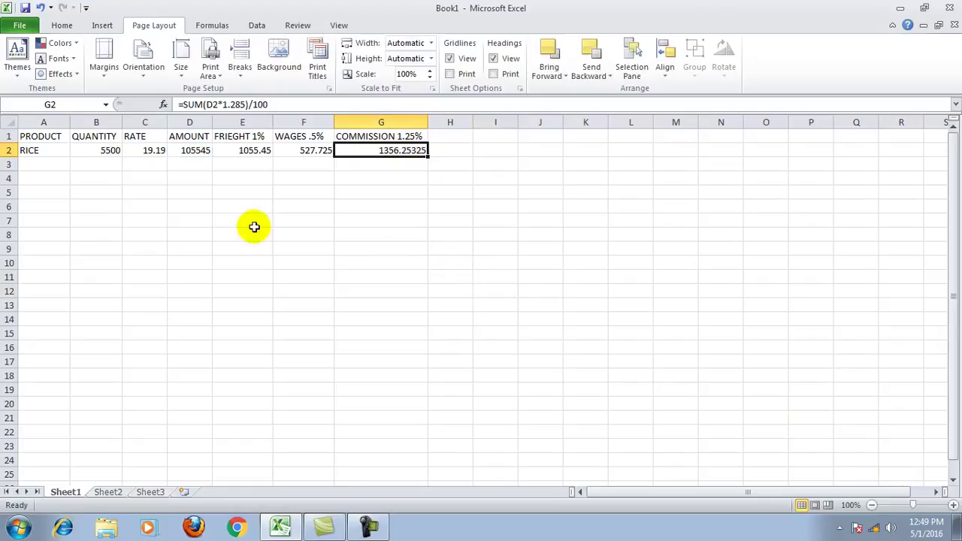
pyautogui.click(107, 150)
pyautogui.click(148, 156)
pyautogui.click(180, 155)
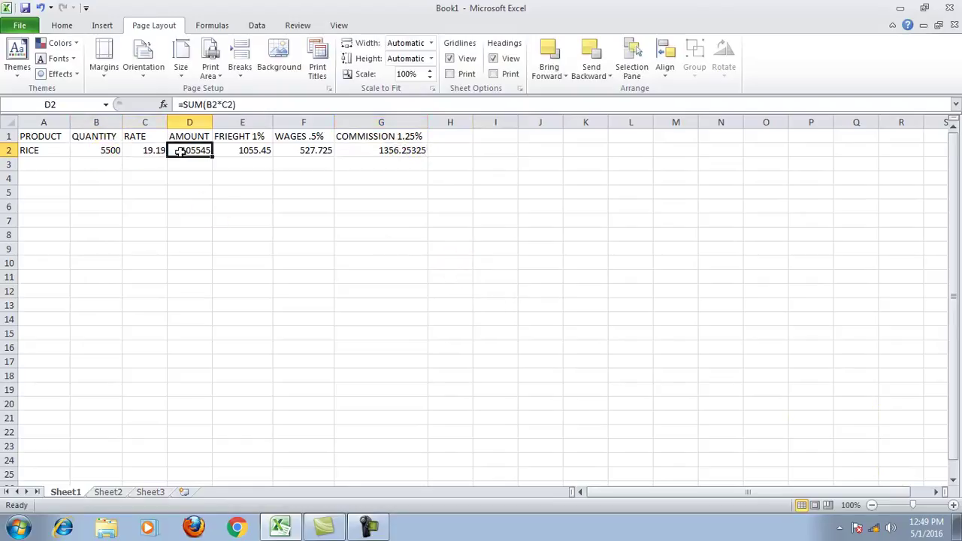
# - Widen column H and add the TOTAL heading in H1
pyautogui.click(242, 150)
pyautogui.click(289, 153)
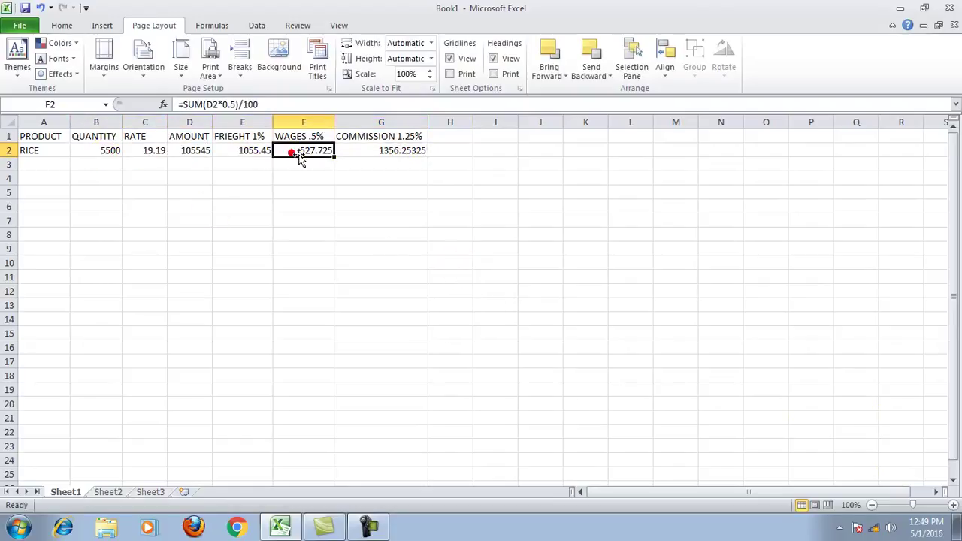
pyautogui.click(381, 151)
pyautogui.click(450, 136)
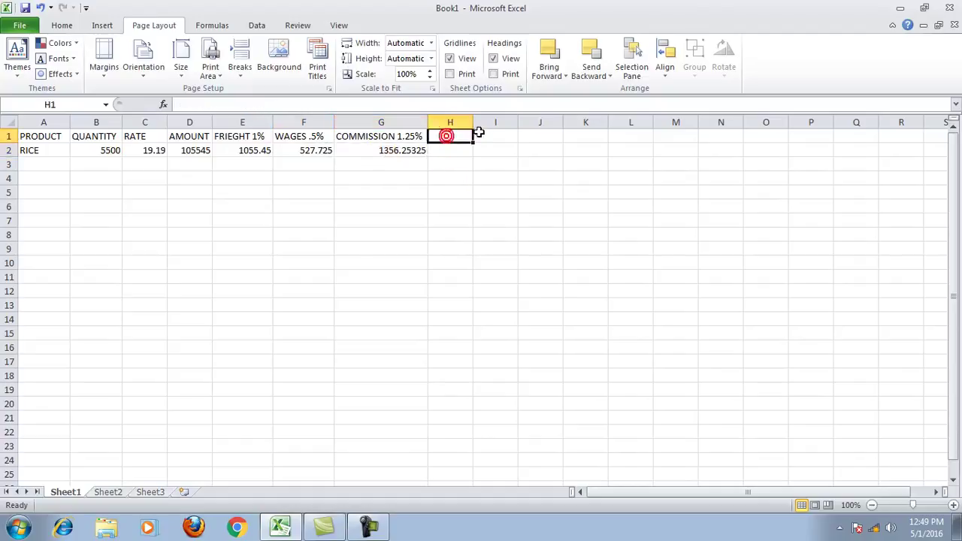
pyautogui.moveTo(473, 122); pyautogui.dragTo(486, 123)
pyautogui.click(473, 135)
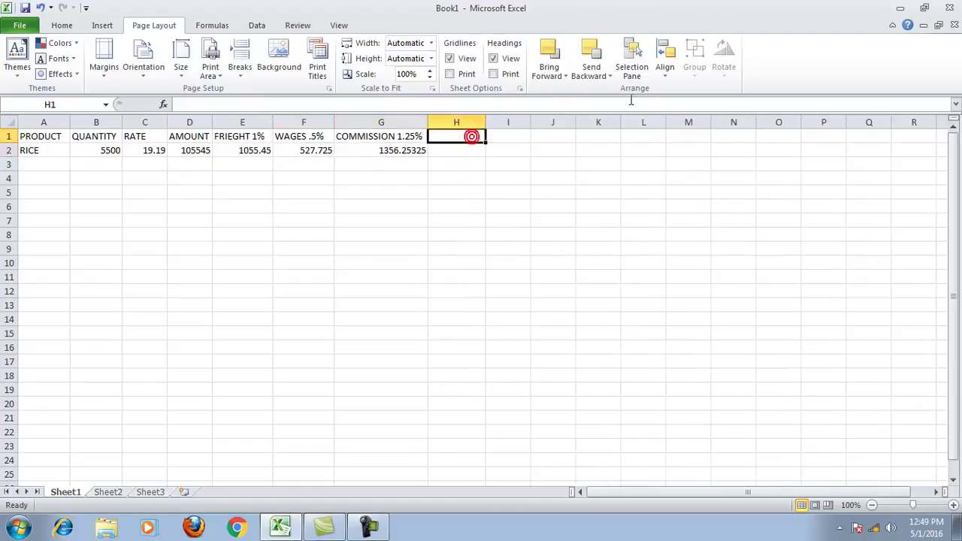
pyautogui.write('TOTAL')
pyautogui.press('Return')
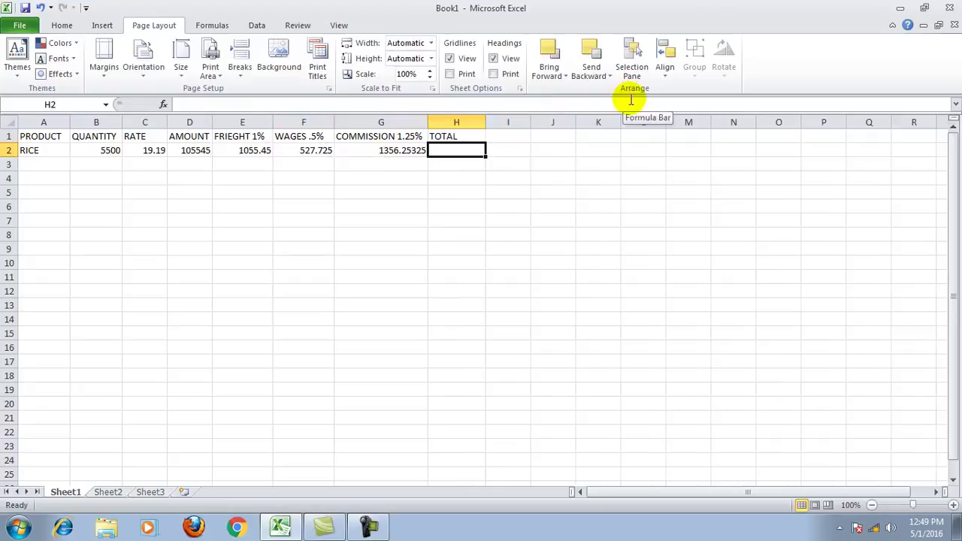
# - Enter =SUM(D2+E2+F2+G2) in H2 for a rice total of 108484.4283
pyautogui.click(193, 150)
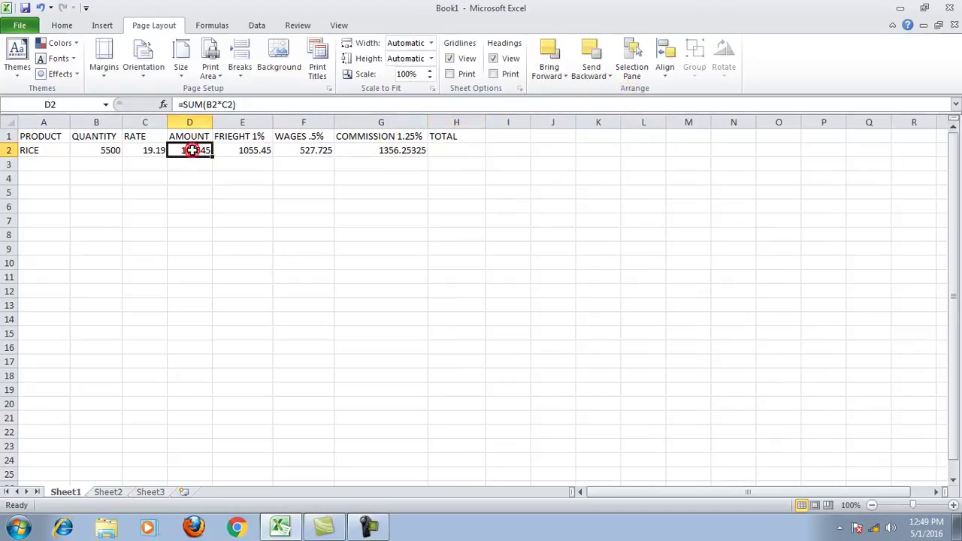
pyautogui.click(248, 150)
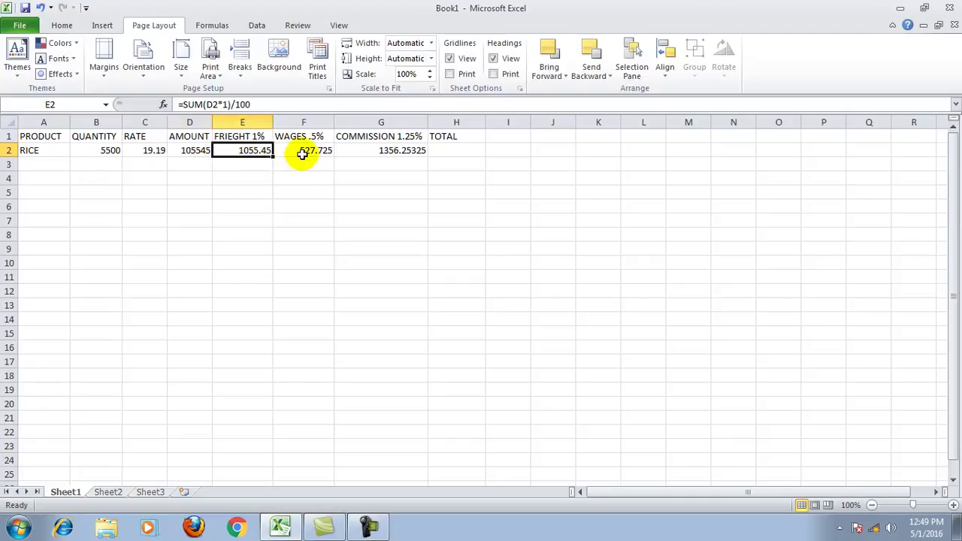
pyautogui.click(373, 151)
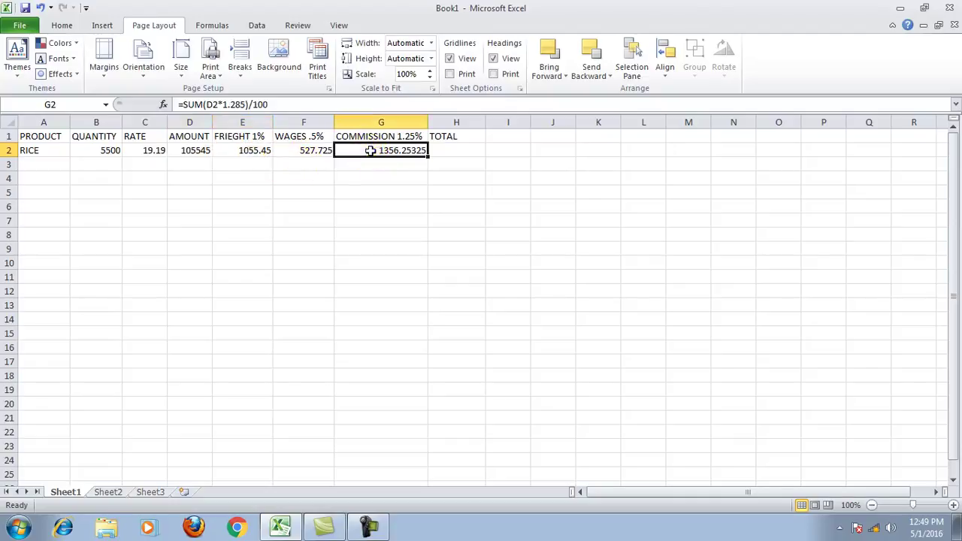
pyautogui.click(449, 150)
pyautogui.write('=SUM(')
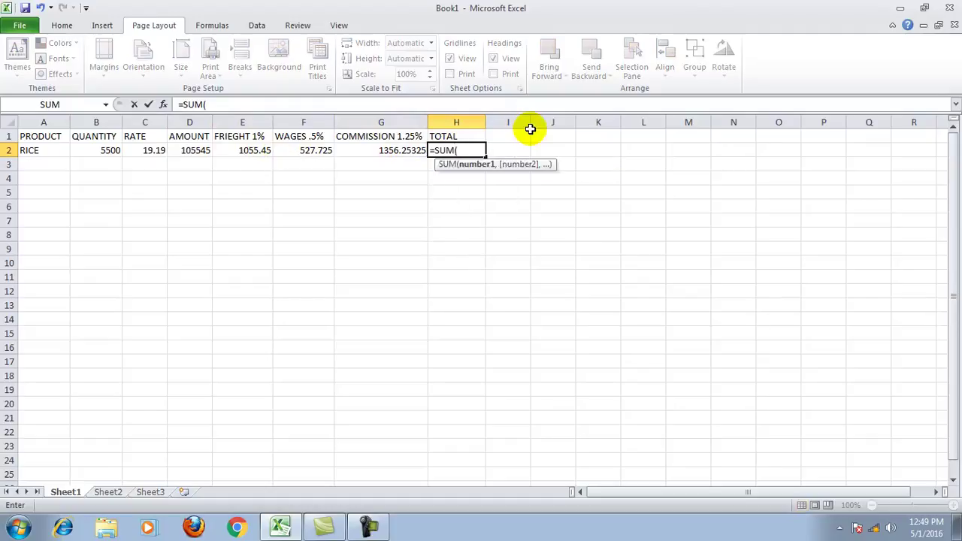
pyautogui.write('D2+')
pyautogui.write('E2+')
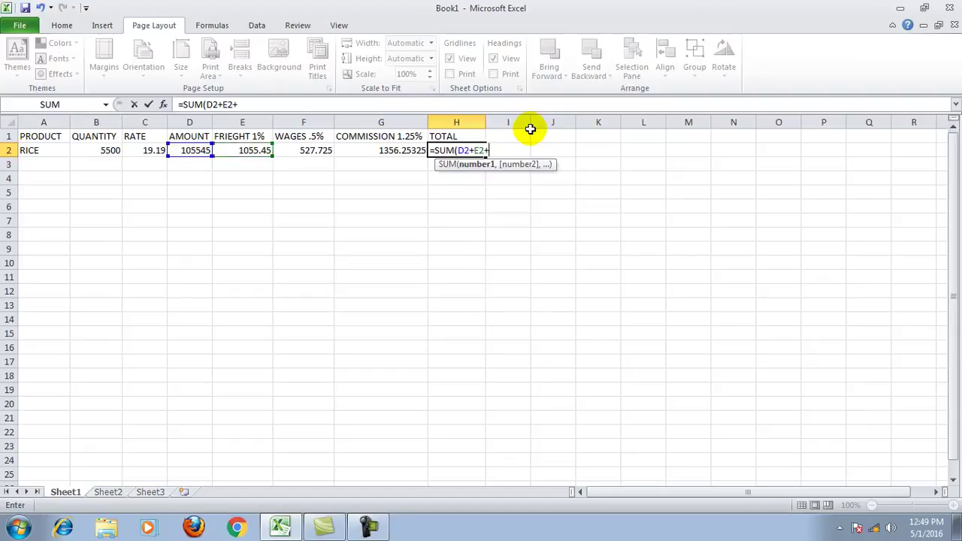
pyautogui.write('F2+')
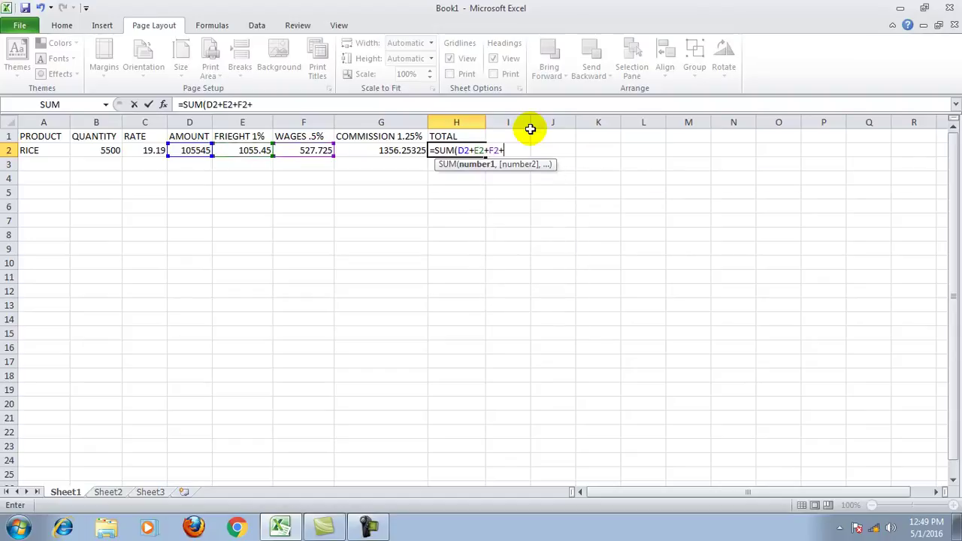
pyautogui.write('G2')
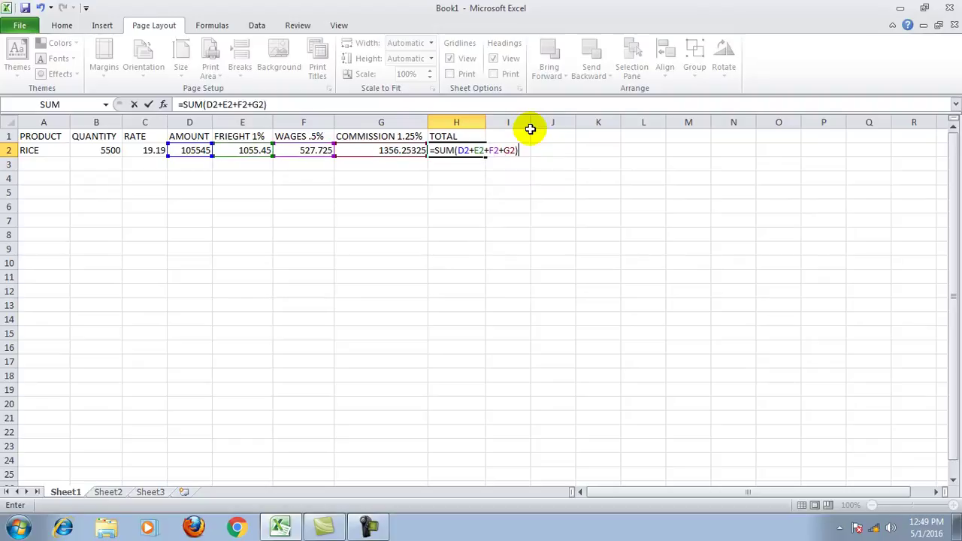
pyautogui.press('Return')
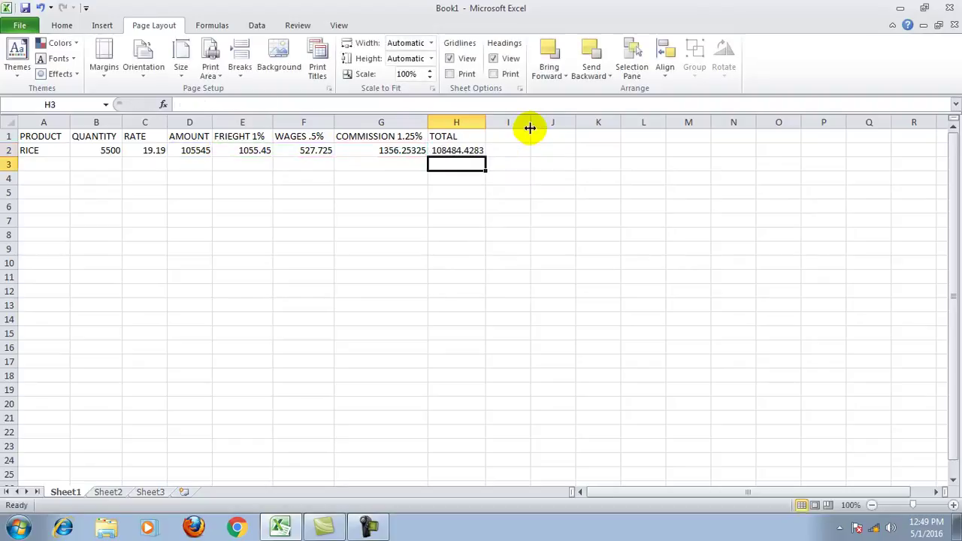
pyautogui.click(457, 151)
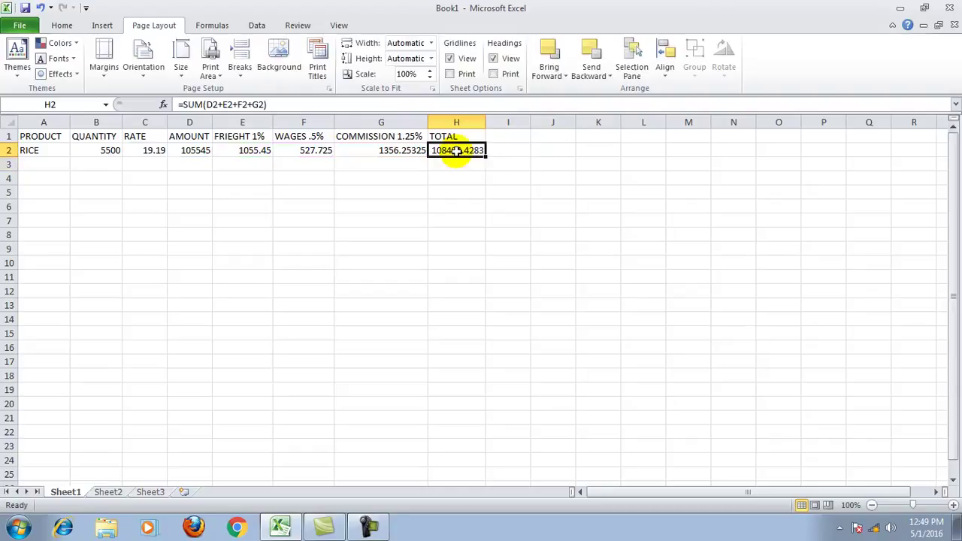
# - Type the PRODUCT heading into cell J1
pyautogui.click(548, 137)
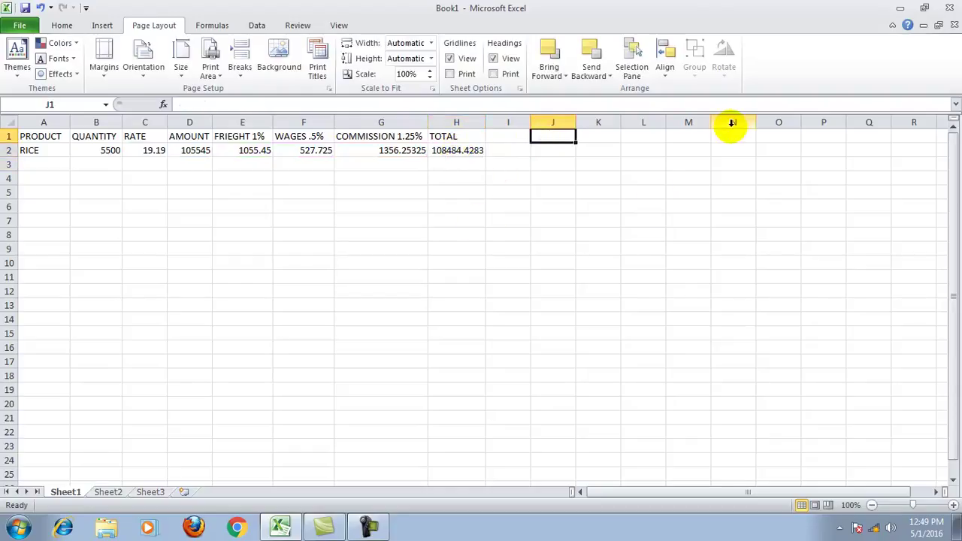
pyautogui.write('PRODUCT')
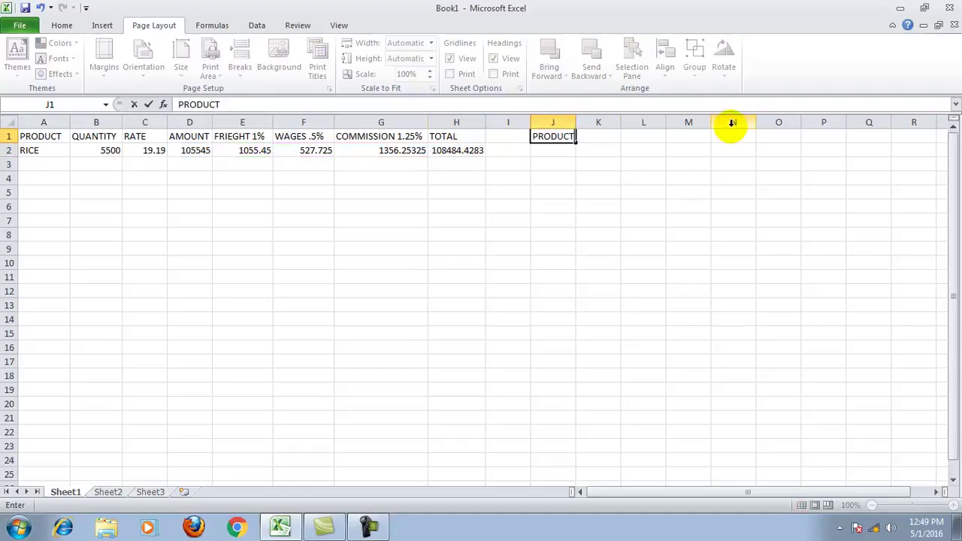
pyautogui.press('Tab')
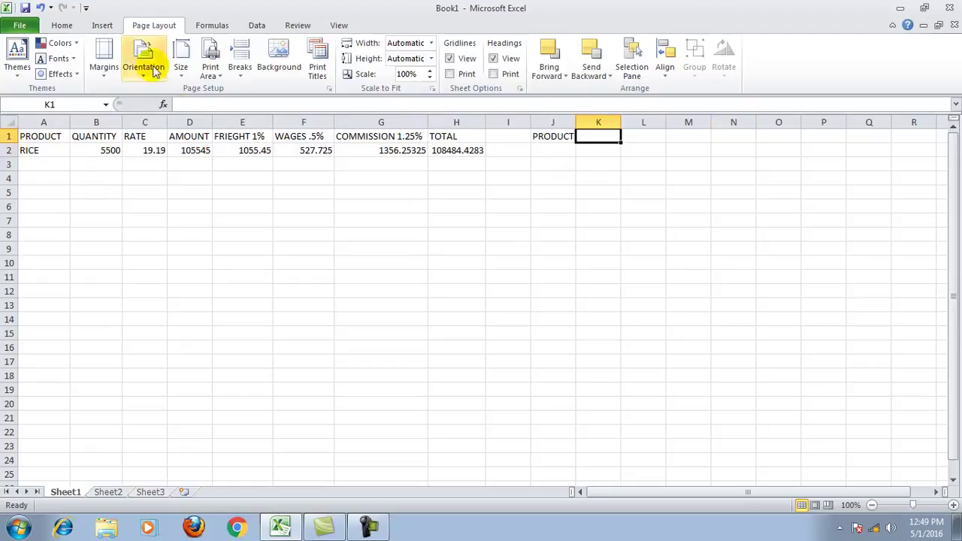
# - Insert a new sheet column at K via Home > Insert, then select A1
pyautogui.click(62, 24)
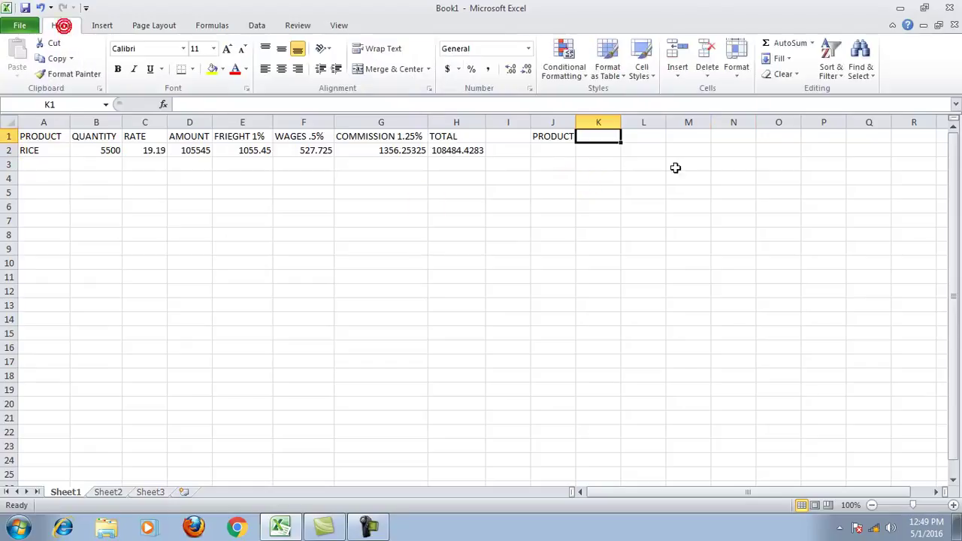
pyautogui.click(677, 69)
pyautogui.click(688, 125)
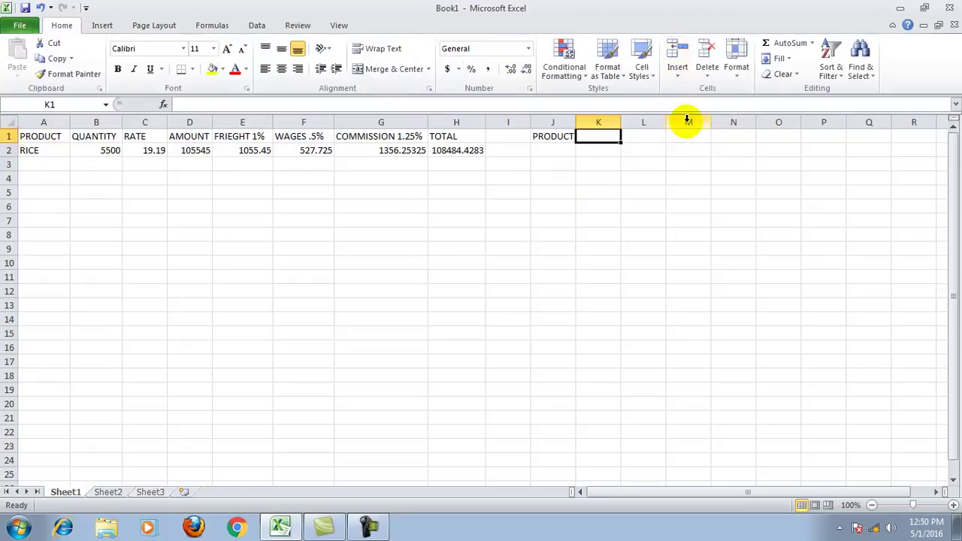
pyautogui.click(145, 177)
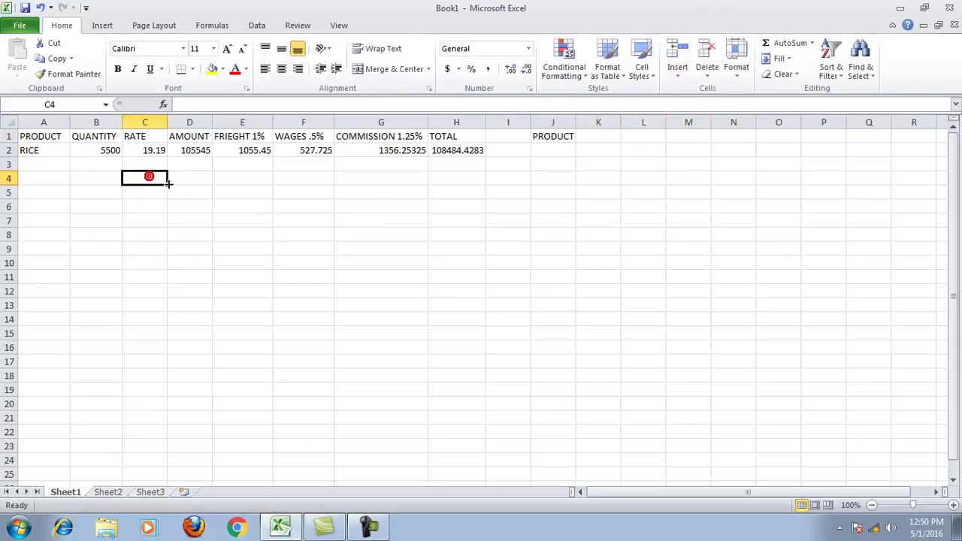
pyautogui.click(40, 136)
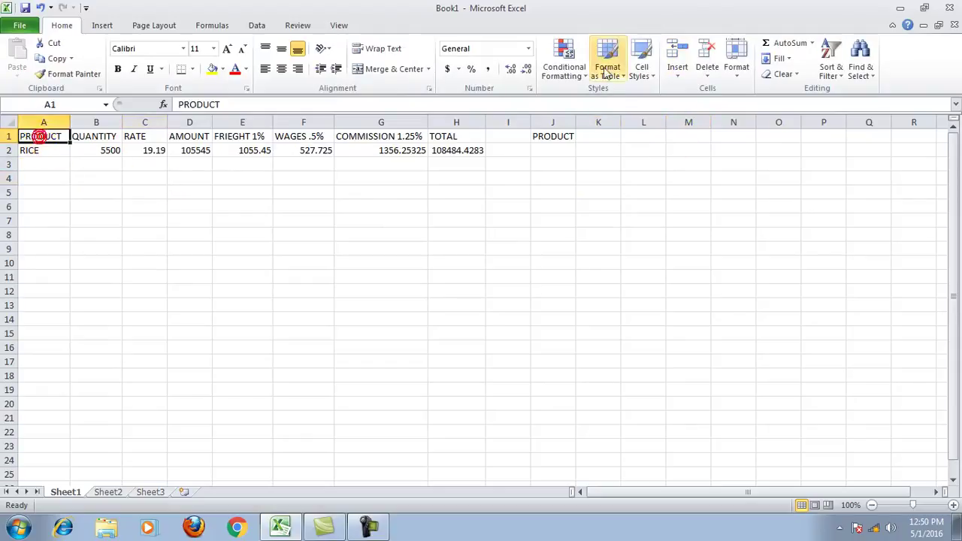
# - Insert a blank row above the table and drag row 1 much taller
pyautogui.click(677, 75)
pyautogui.click(689, 111)
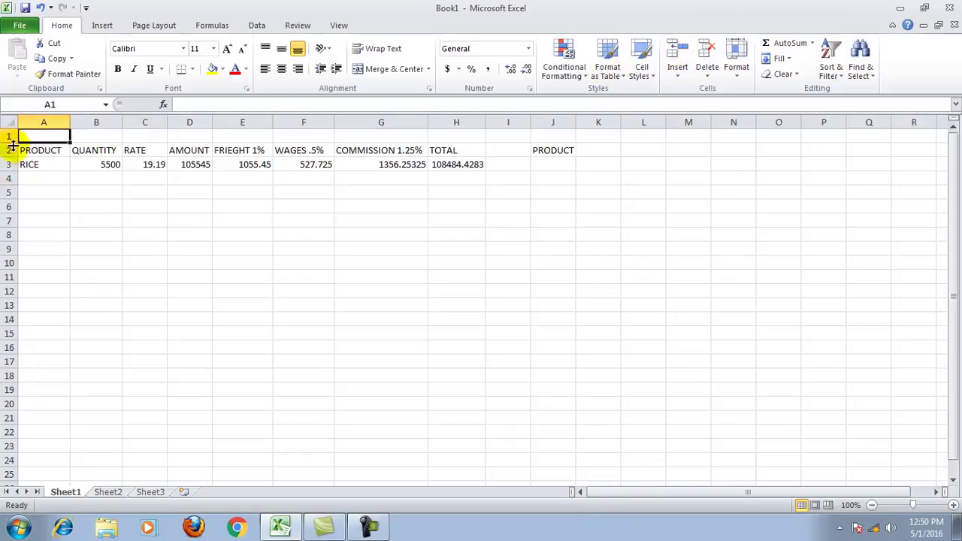
pyautogui.moveTo(9, 143); pyautogui.dragTo(25, 191)
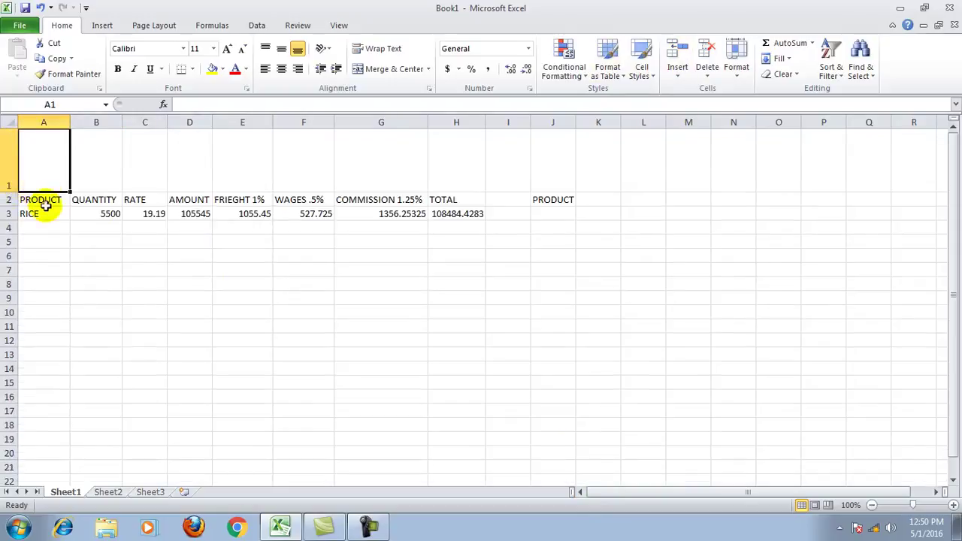
# - Merge and centre cells A1 through H1 into one title cell
pyautogui.moveTo(43, 164); pyautogui.dragTo(456, 144)
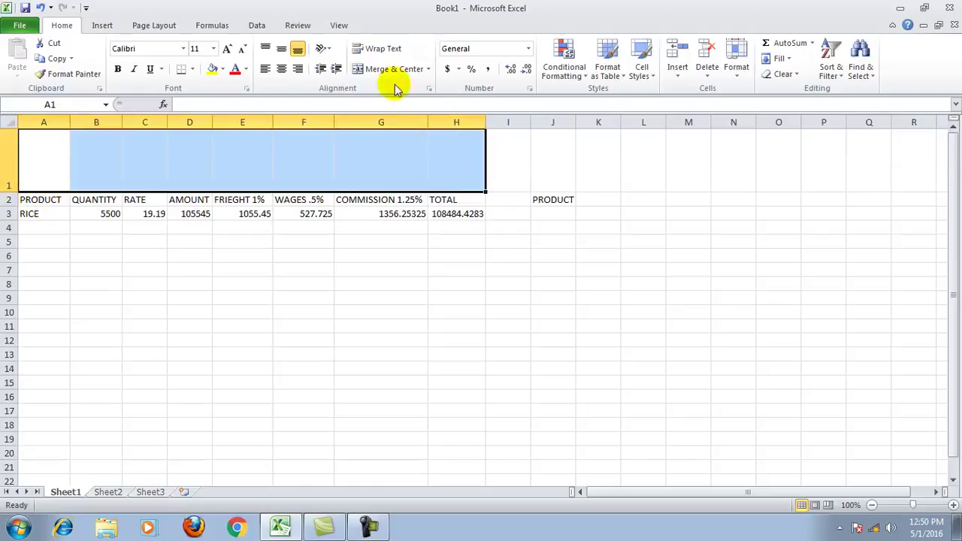
pyautogui.click(428, 69)
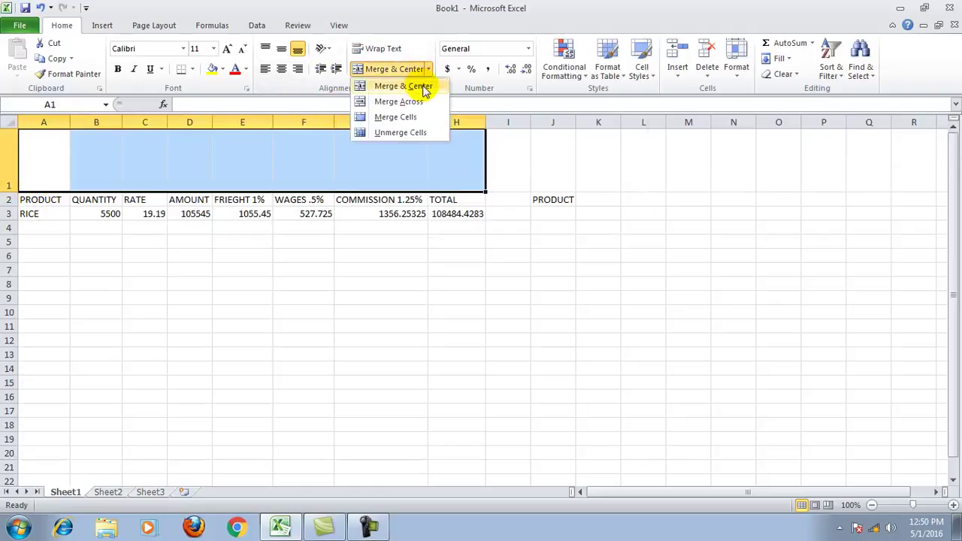
pyautogui.click(425, 88)
# - Type PURCHASE as the title in the merged A1:H1 cell
pyautogui.click(357, 156)
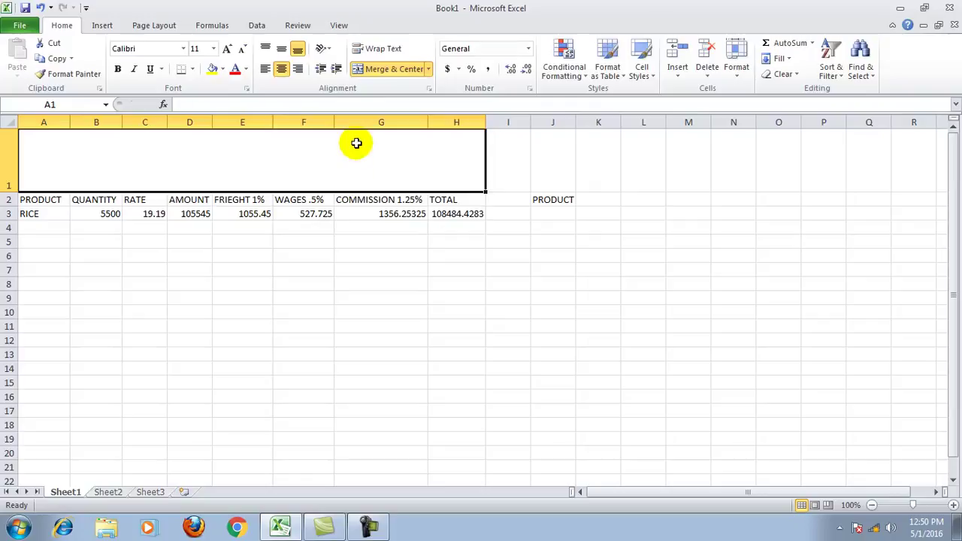
pyautogui.write('PURCHASE')
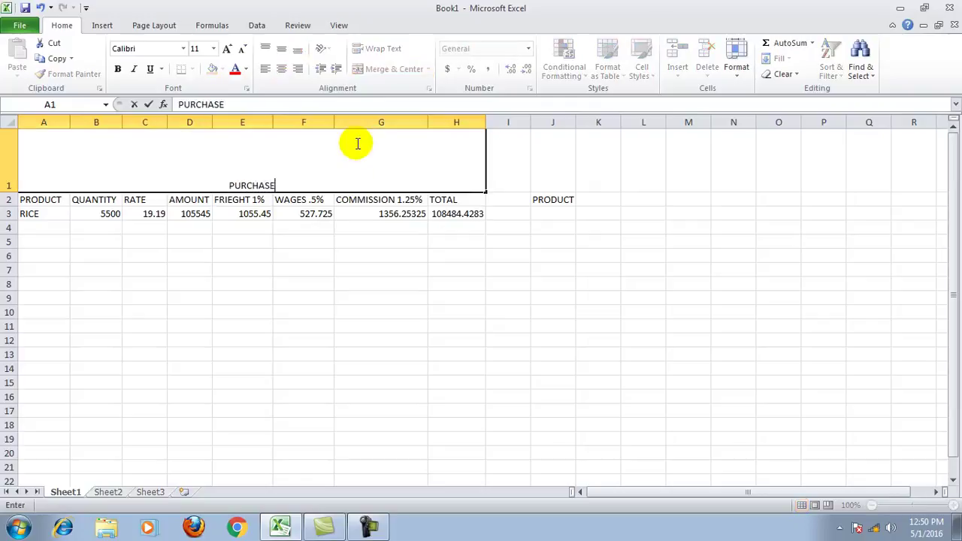
pyautogui.click(295, 222)
# - Centre the PURCHASE title horizontally and vertically in its merged cell
pyautogui.click(258, 159)
pyautogui.click(281, 68)
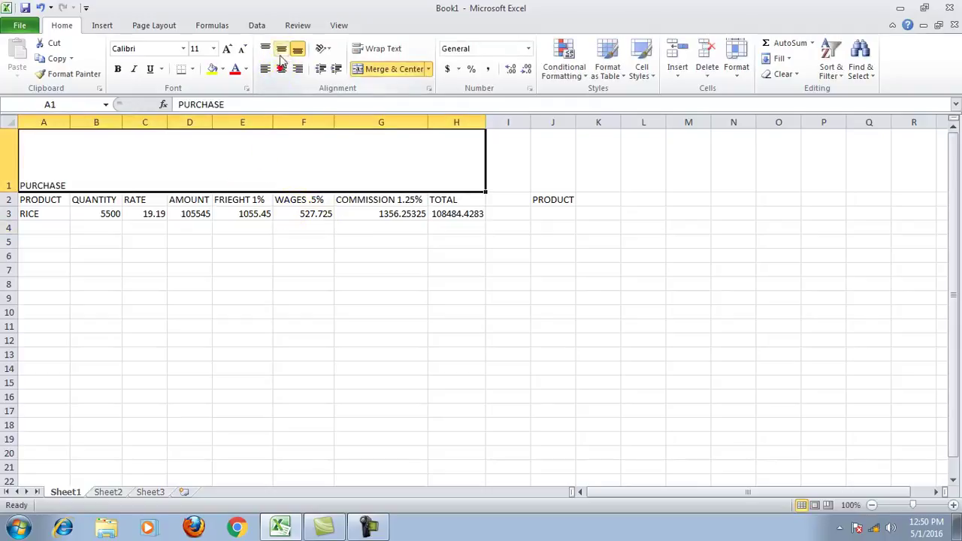
pyautogui.click(281, 50)
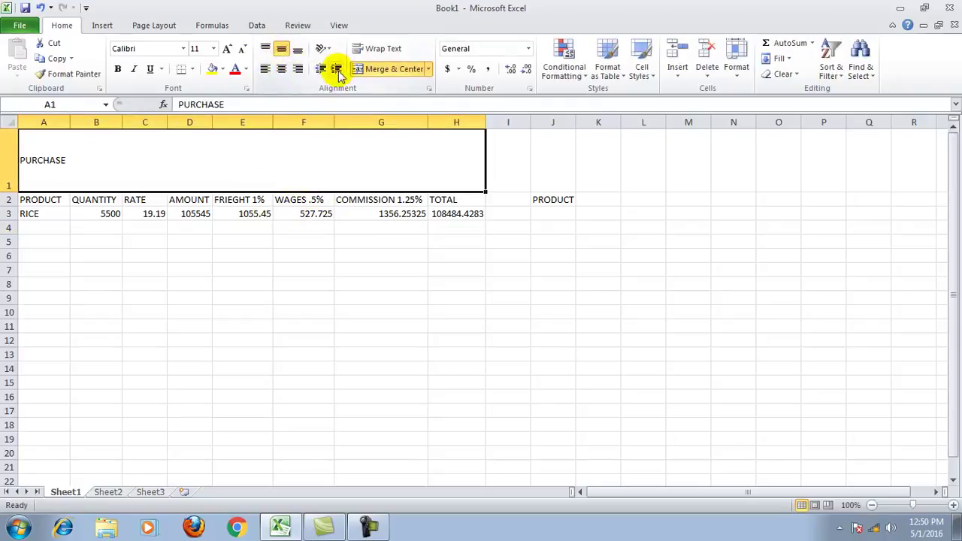
pyautogui.click(282, 68)
pyautogui.click(381, 239)
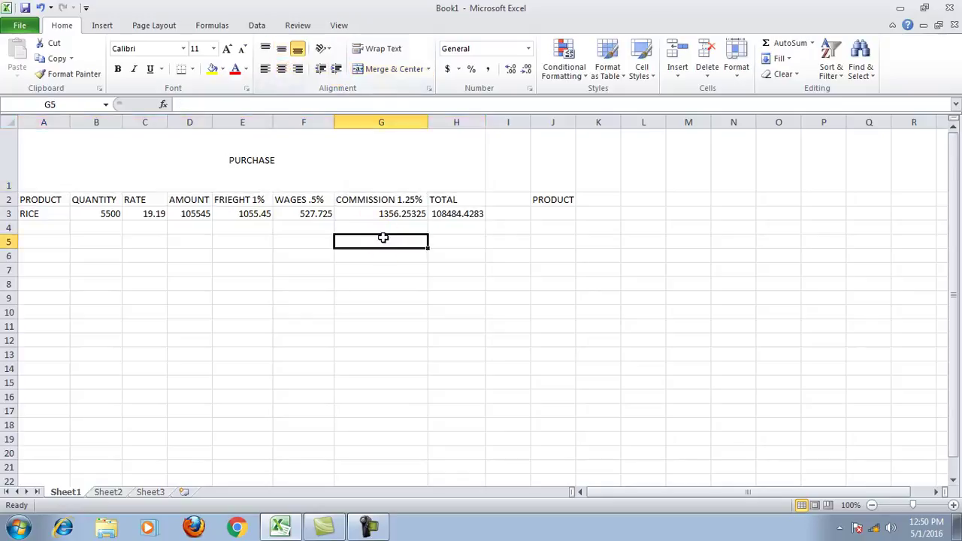
# - Add QUANTITY in K2 and RATE in L2, widening columns J and K
pyautogui.click(561, 199)
pyautogui.click(601, 200)
pyautogui.moveTo(576, 122); pyautogui.dragTo(579, 122)
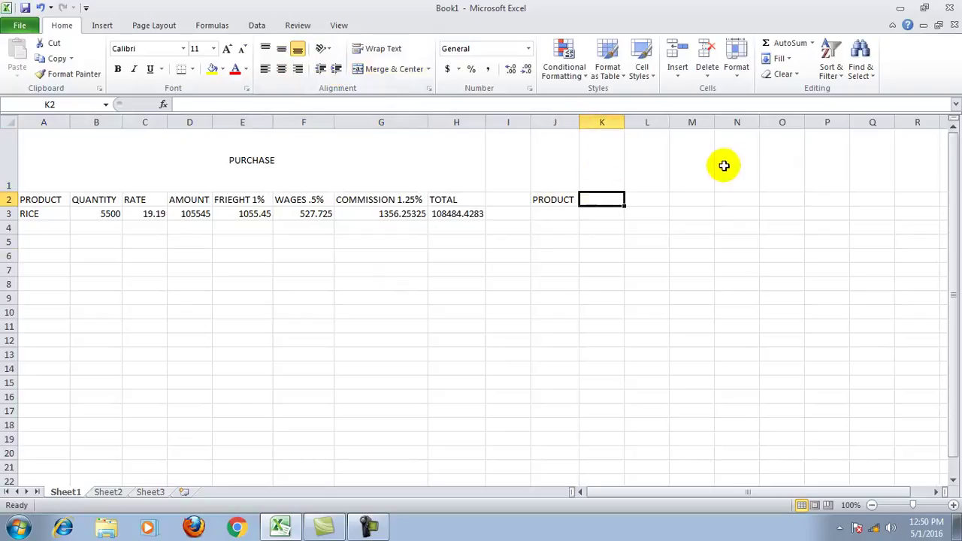
pyautogui.write('QUANTITY')
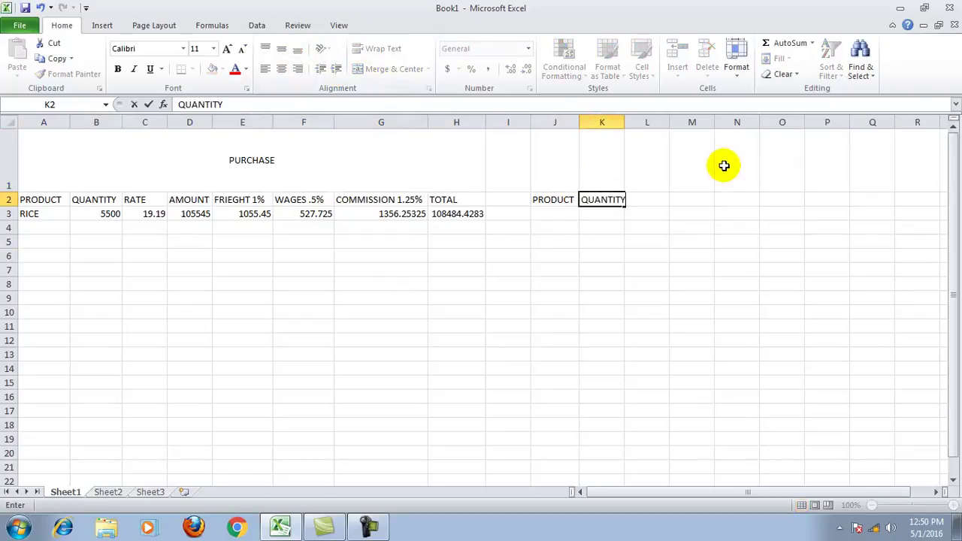
pyautogui.press('Tab')
pyautogui.write('RATE')
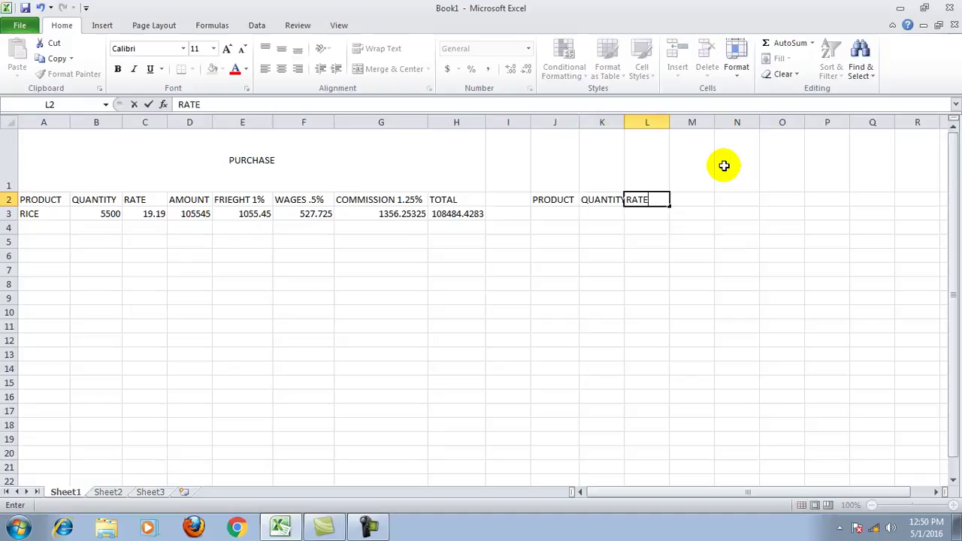
pyautogui.moveTo(720, 270); pyautogui.dragTo(693, 270)
pyautogui.moveTo(624, 121); pyautogui.dragTo(629, 122)
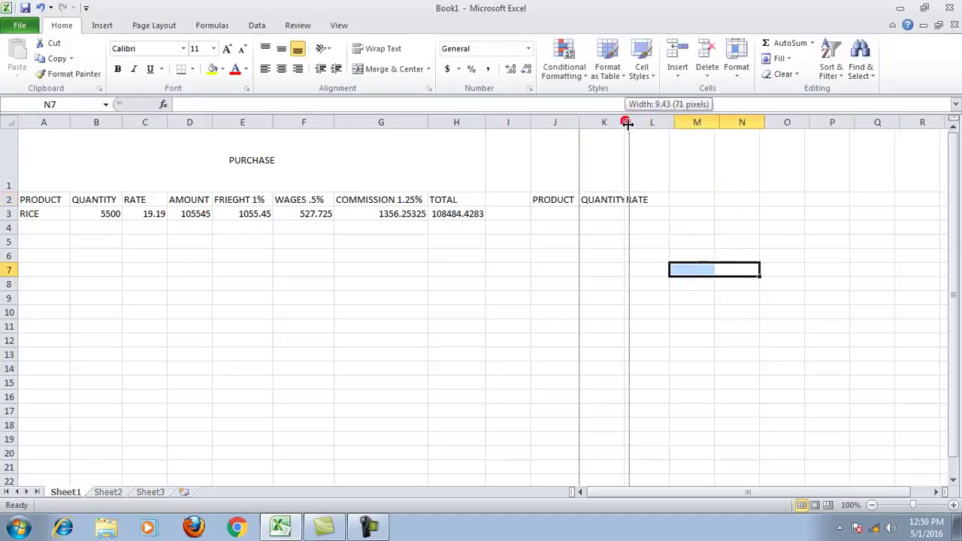
# - Add the AMOUNT header in M2 and enter RICE as the first product in J3
pyautogui.click(697, 199)
pyautogui.write('AMOUNT')
pyautogui.click(743, 309)
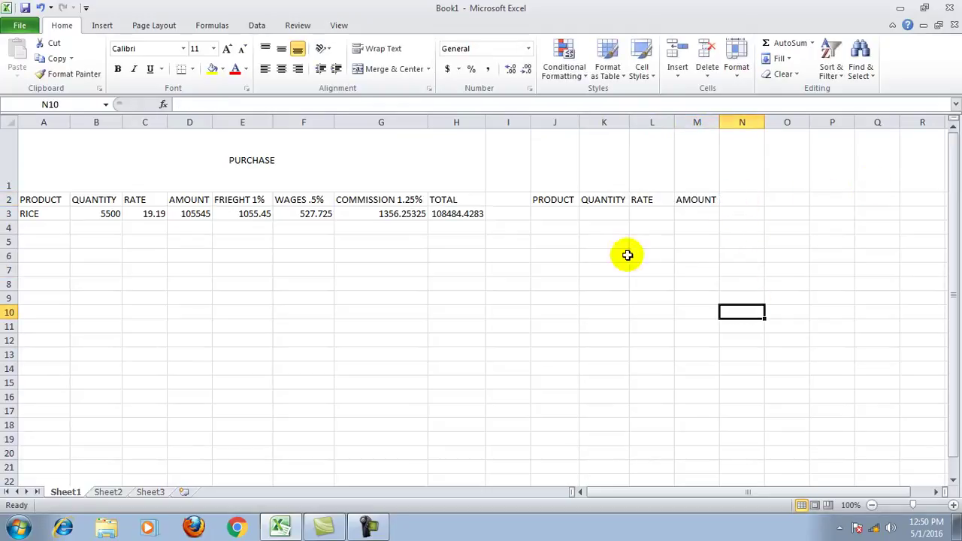
pyautogui.click(556, 216)
pyautogui.write('R')
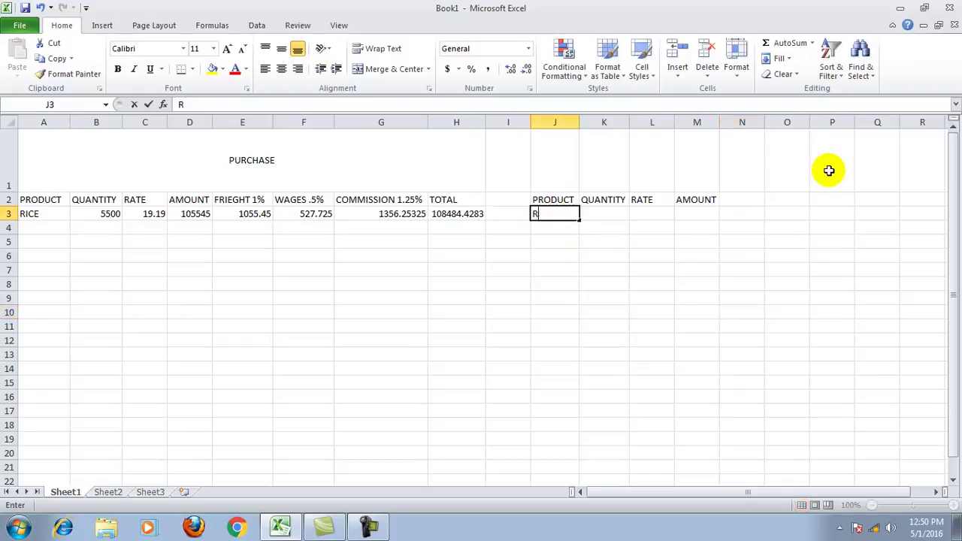
pyautogui.write('ICE')
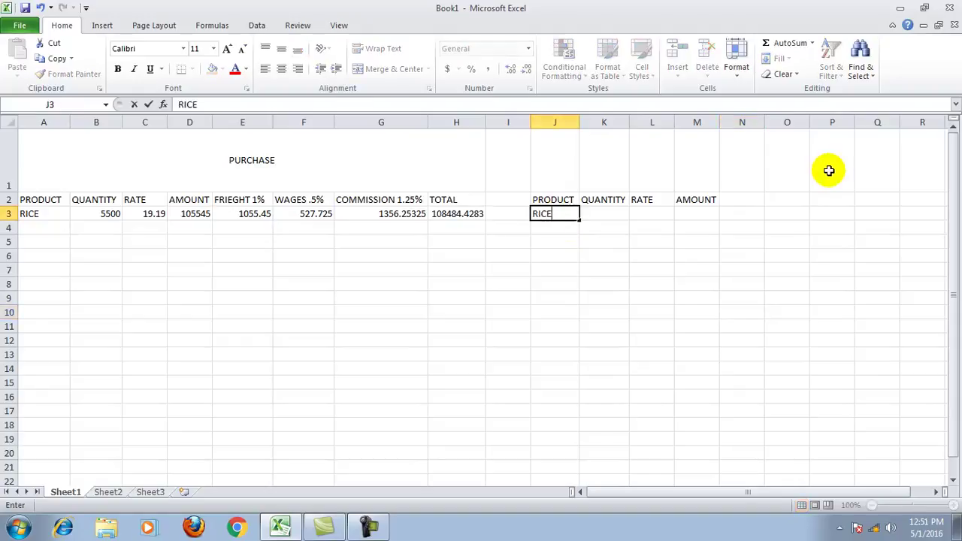
# - Give RICE quantity 5500 and rate 25.36, then begin a =SUM( amount formula in M3
pyautogui.press('Tab')
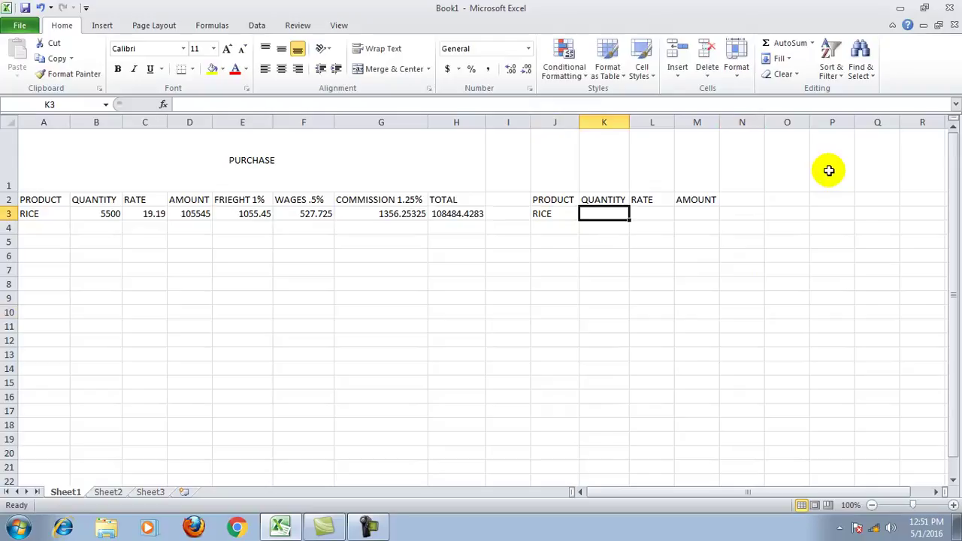
pyautogui.write('5500')
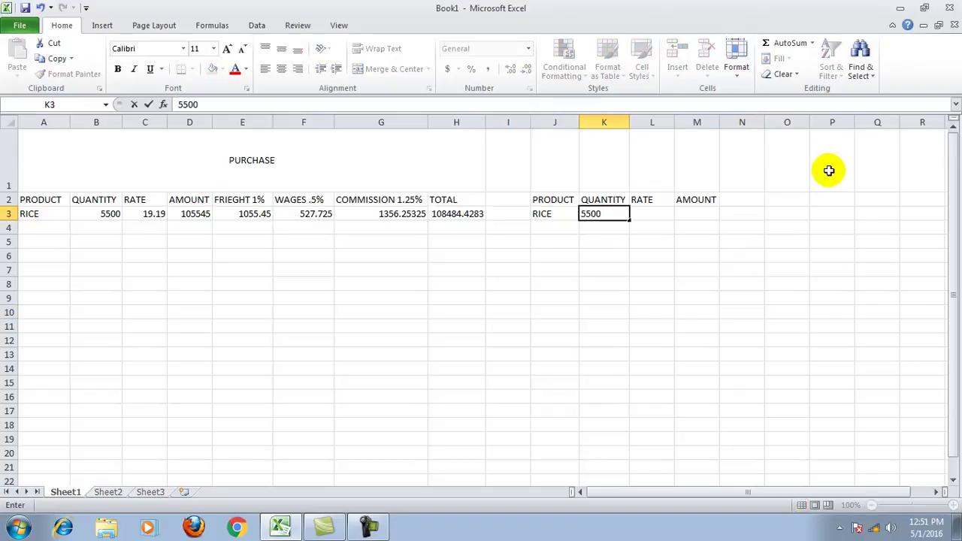
pyautogui.press('Tab')
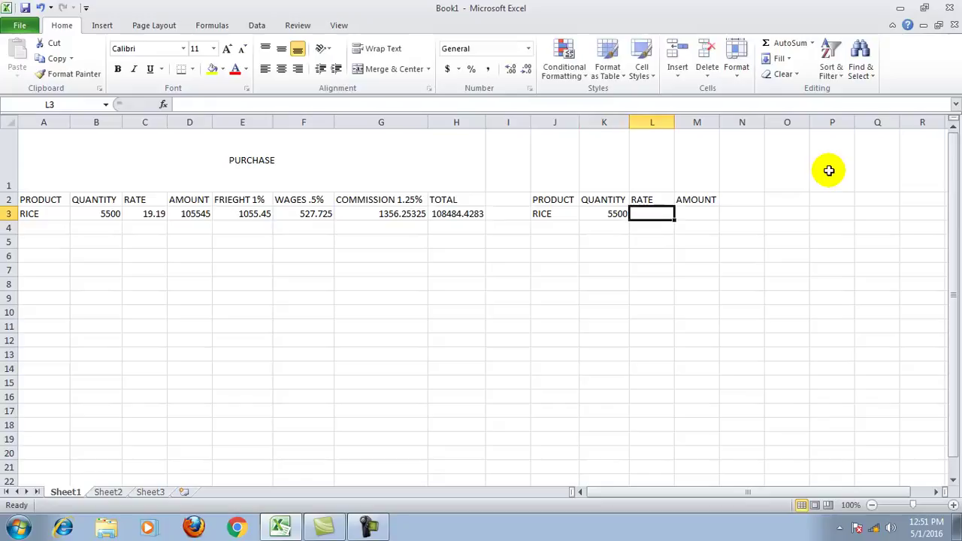
pyautogui.click(368, 528)
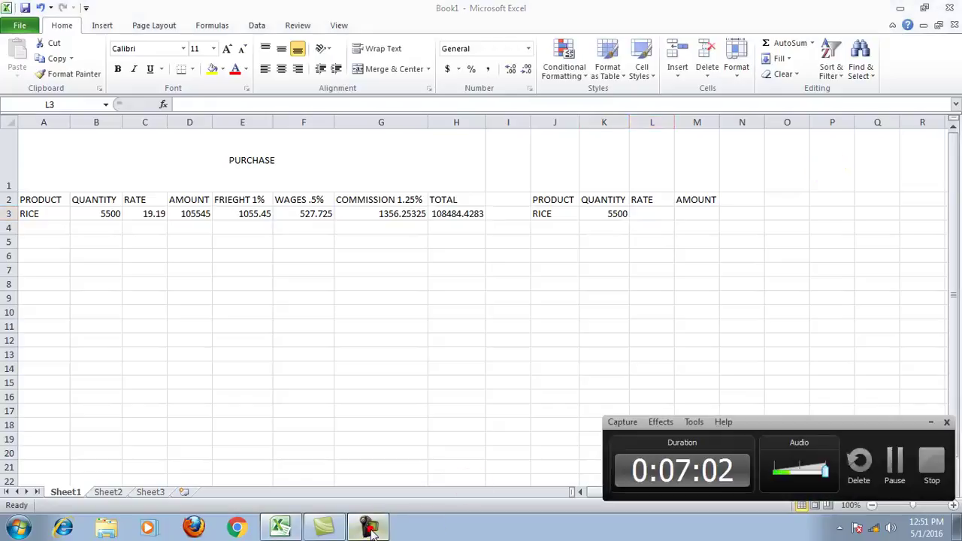
pyautogui.click(368, 528)
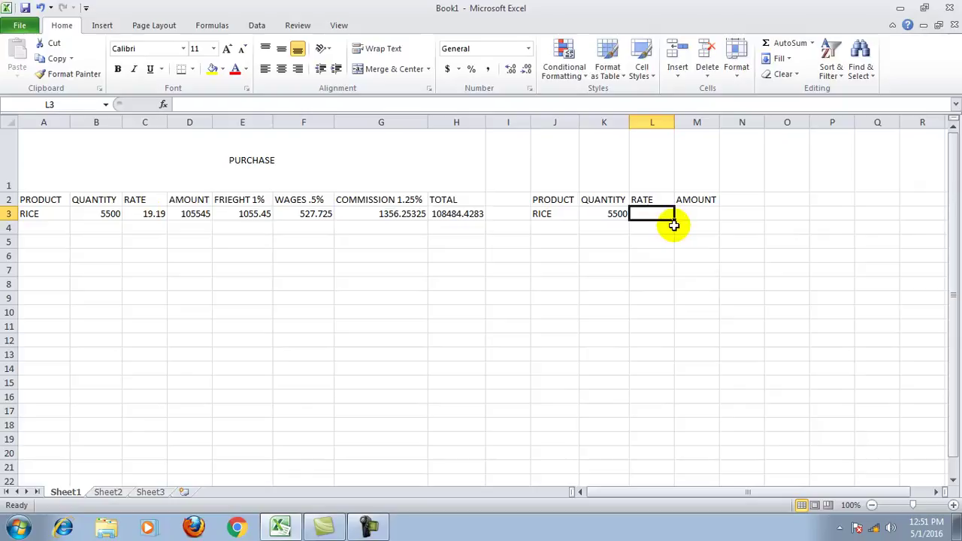
pyautogui.write('25.36')
pyautogui.click(698, 214)
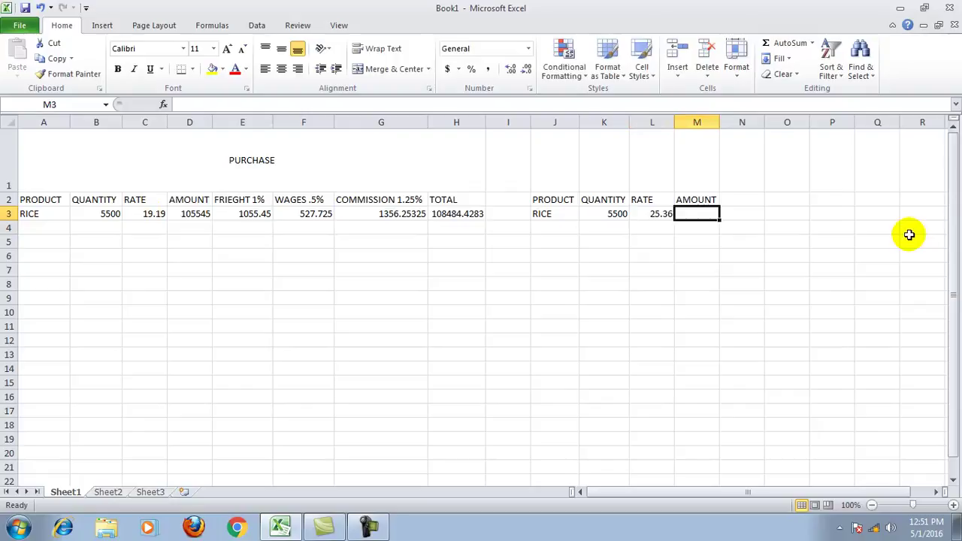
pyautogui.write('=SUM')
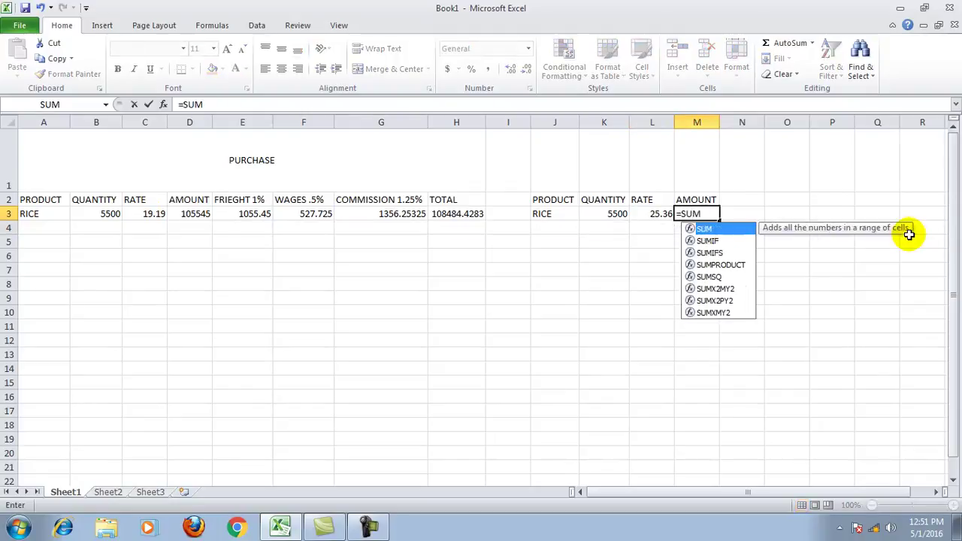
pyautogui.write('(')
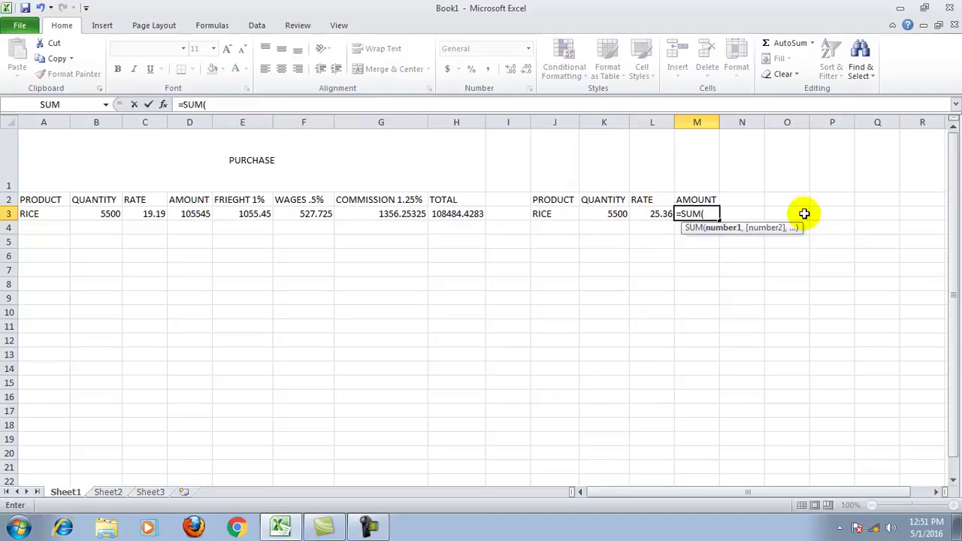
# - Enter =SUM(K2*L2)/100 in M3 and widen column M to fit
pyautogui.write('K2')
pyautogui.write('*L2')
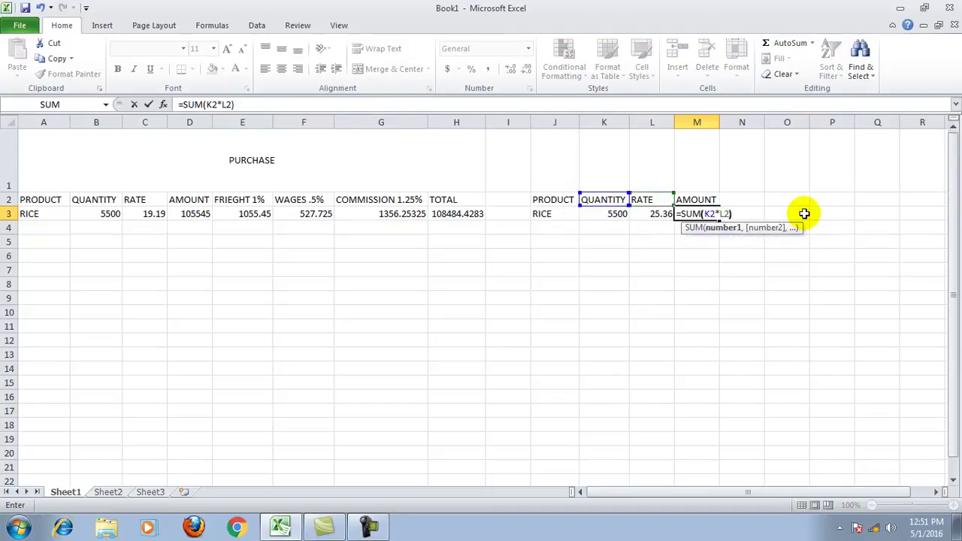
pyautogui.write('/100')
pyautogui.press('Return')
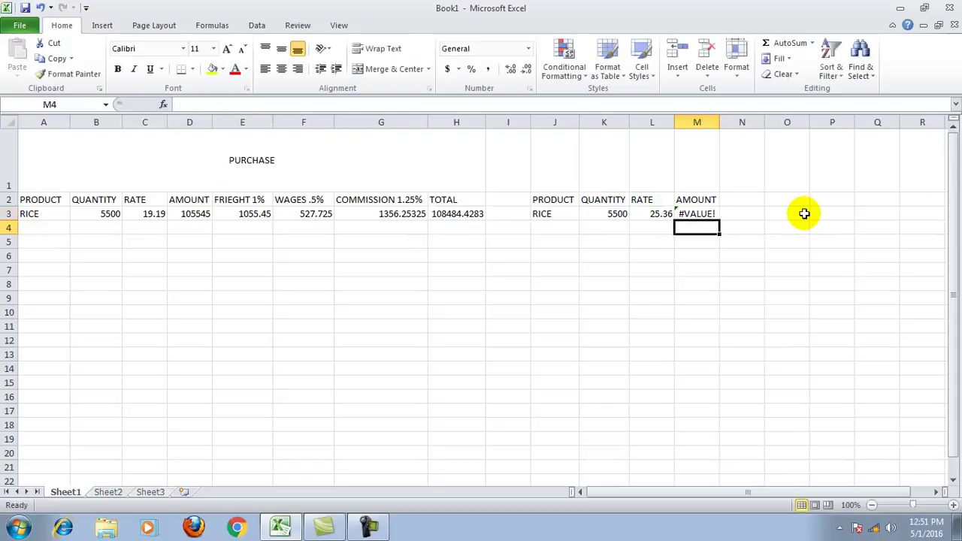
pyautogui.click(696, 214)
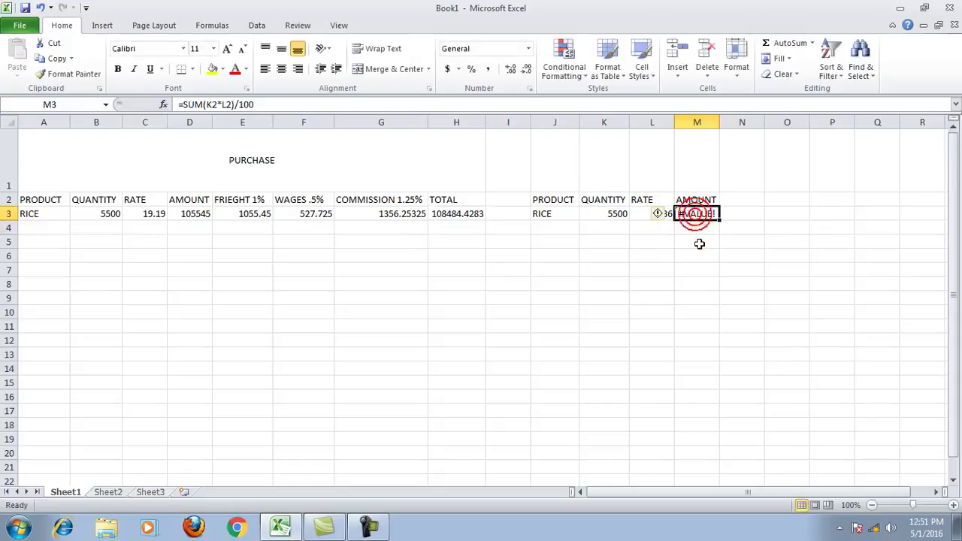
pyautogui.doubleClick(720, 122)
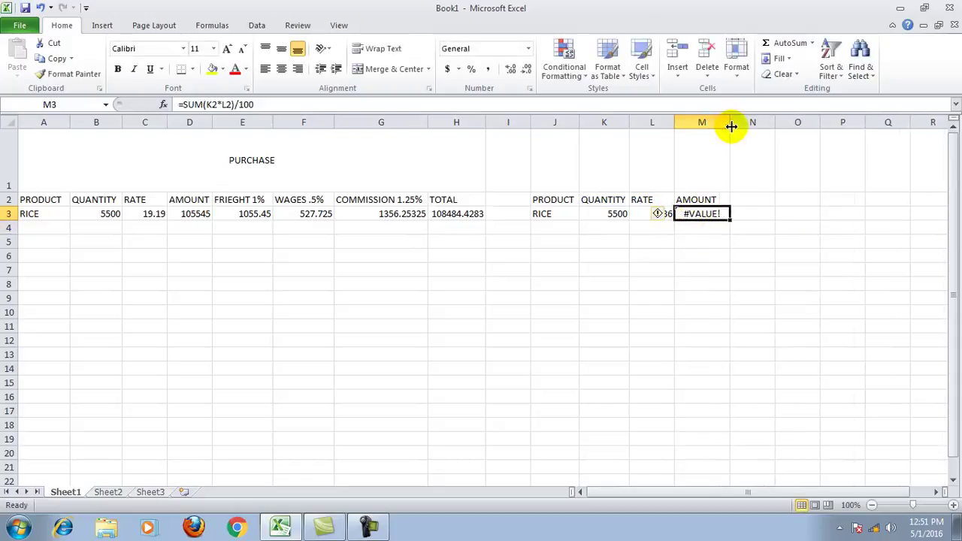
# - Correct the M3 formula to =SUM(K3*L3)/100 so it shows 1394.8
pyautogui.click(209, 105)
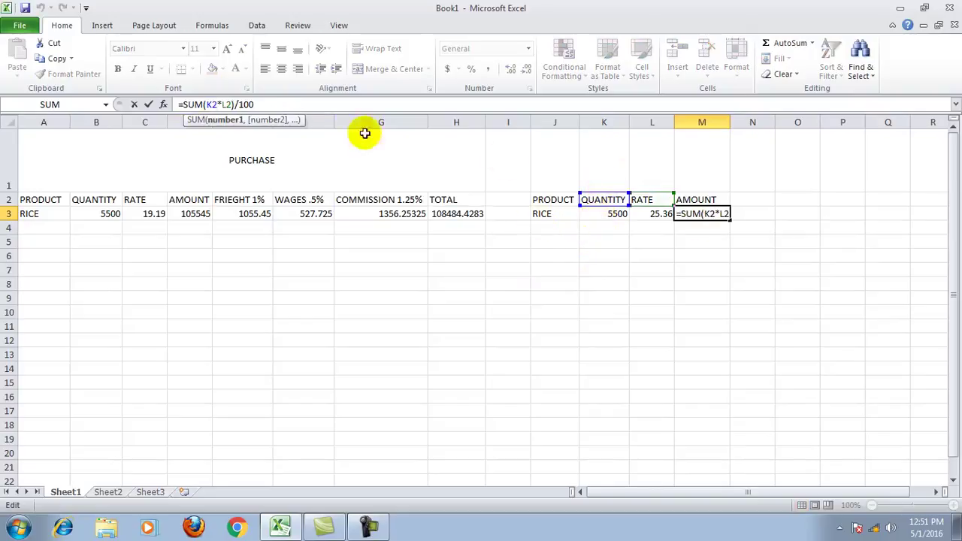
pyautogui.click(218, 104)
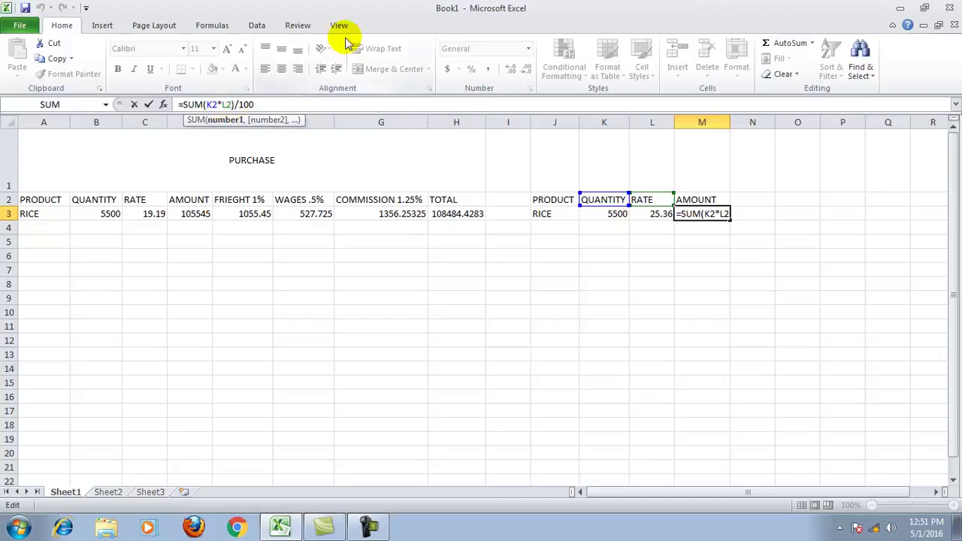
pyautogui.press('BackSpace')
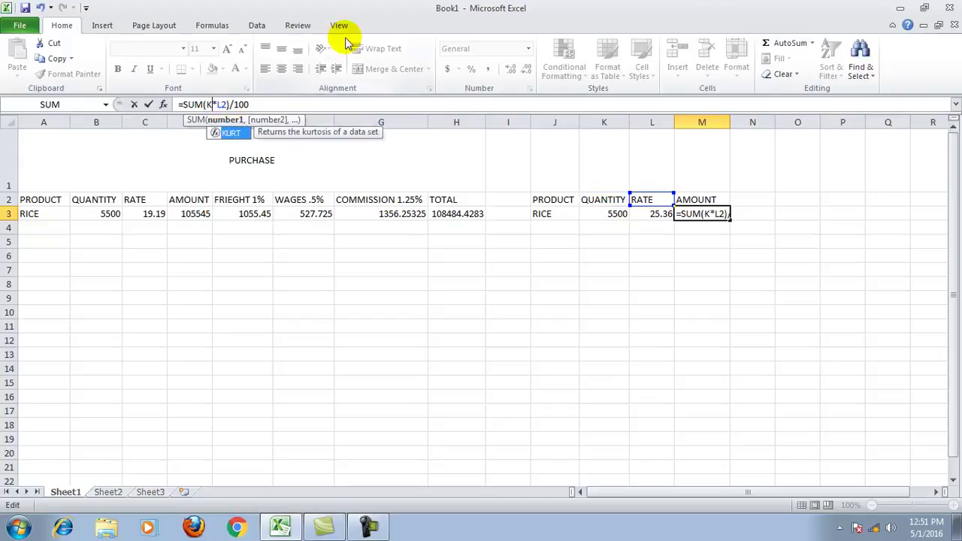
pyautogui.write('3')
pyautogui.press('Delete')
pyautogui.write('3')
pyautogui.press('Return')
pyautogui.click(584, 326)
pyautogui.click(704, 216)
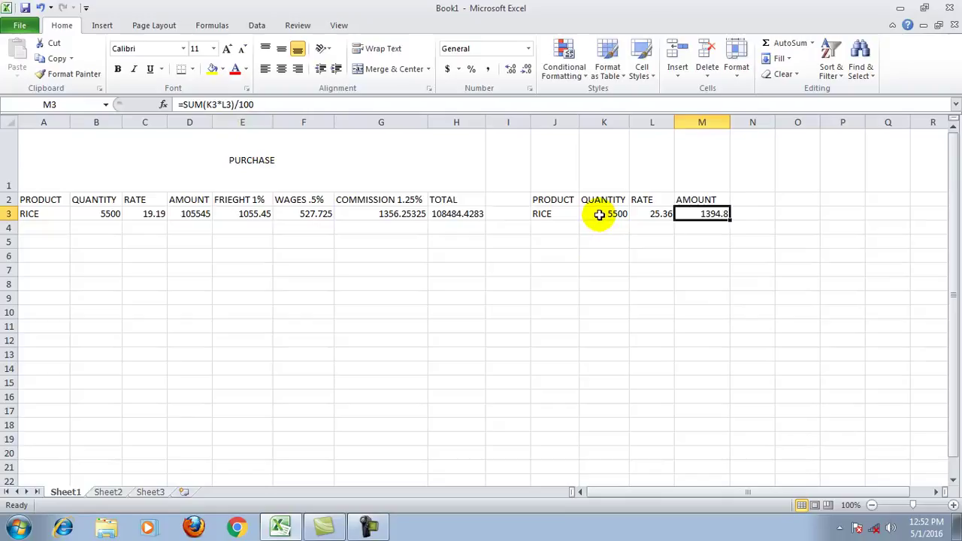
pyautogui.click(303, 105)
pyautogui.press('BackSpace')
pyautogui.press('BackSpace')
pyautogui.press('BackSpace')
pyautogui.press('BackSpace')
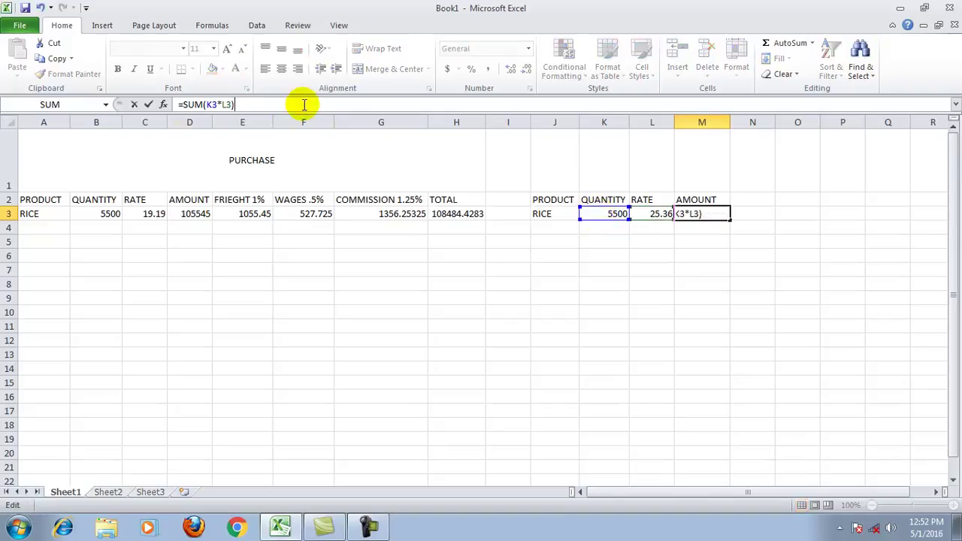
pyautogui.press('Return')
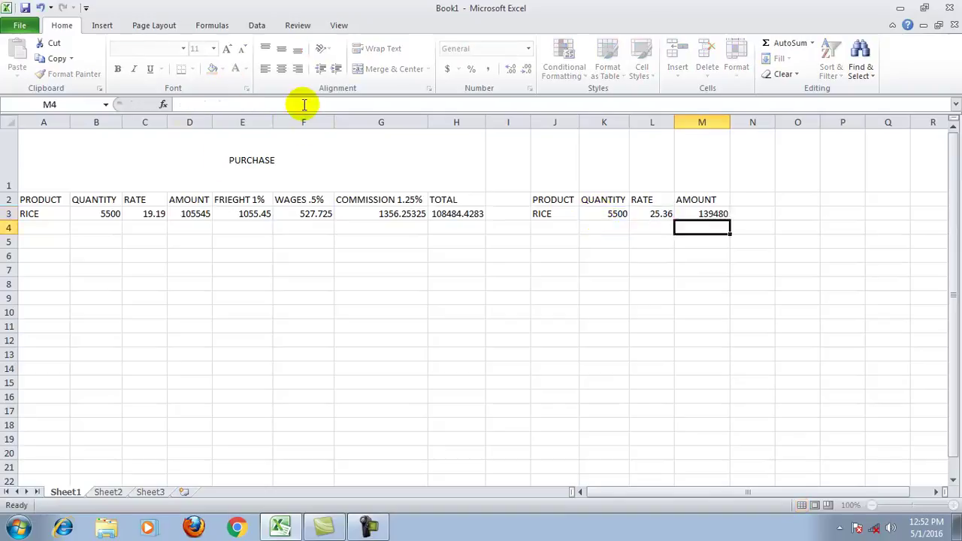
pyautogui.click(524, 384)
pyautogui.click(690, 215)
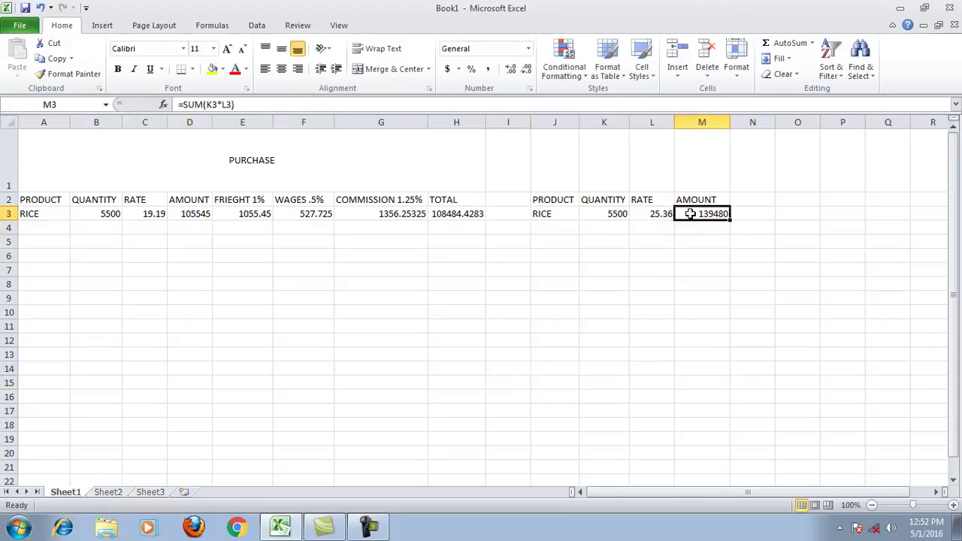
pyautogui.click(603, 213)
pyautogui.click(648, 214)
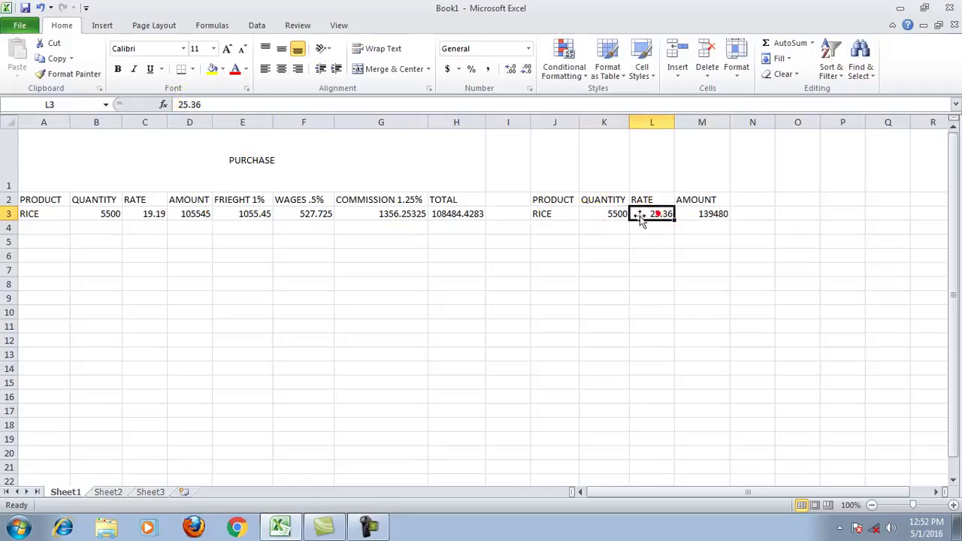
pyautogui.click(709, 214)
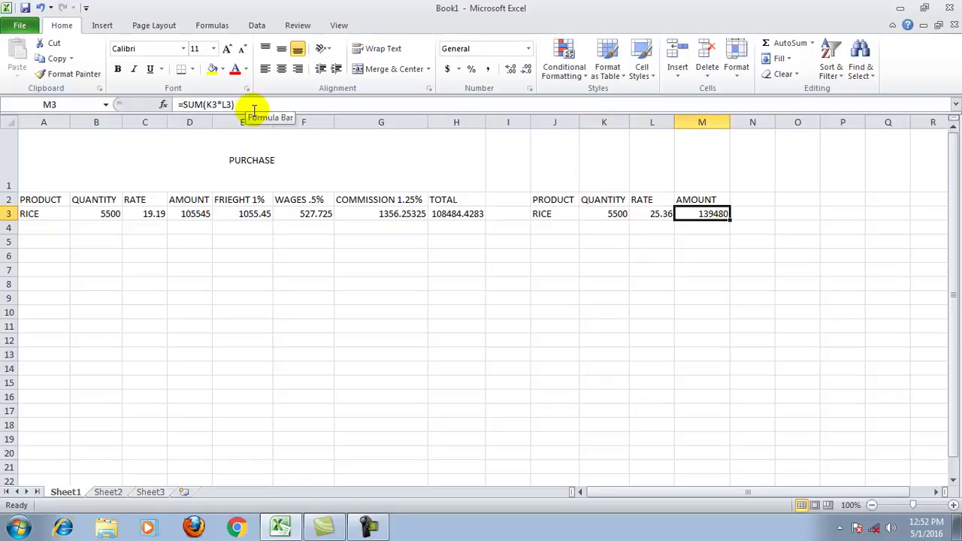
# - Add FRIEGHT, WAGES and COMMISSION headings in N2:P2 and widen their columns
pyautogui.click(751, 200)
pyautogui.write('F')
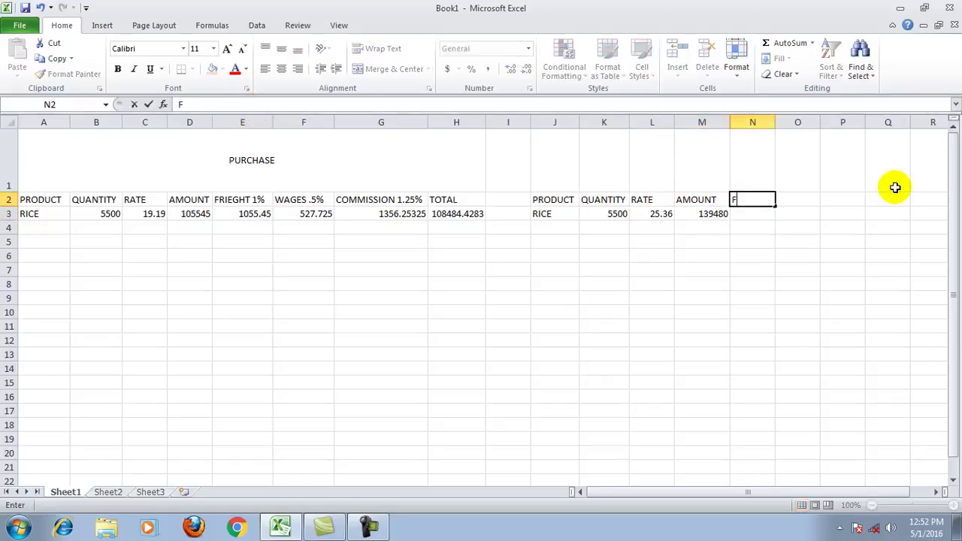
pyautogui.write('RIEGHT')
pyautogui.press('Tab')
pyautogui.write('W')
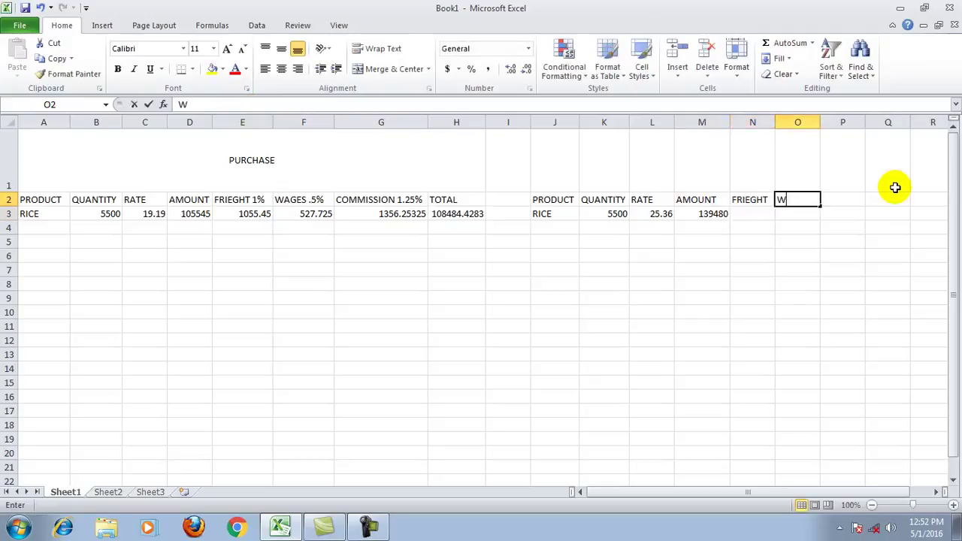
pyautogui.write('AGES')
pyautogui.press('Tab')
pyautogui.write('COMMISSION')
pyautogui.press('Tab')
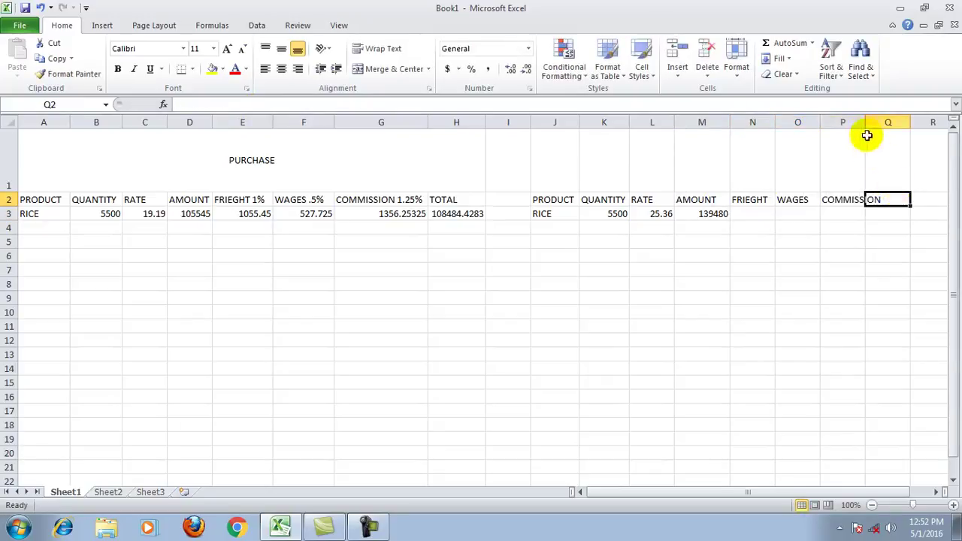
pyautogui.moveTo(865, 123); pyautogui.dragTo(895, 139)
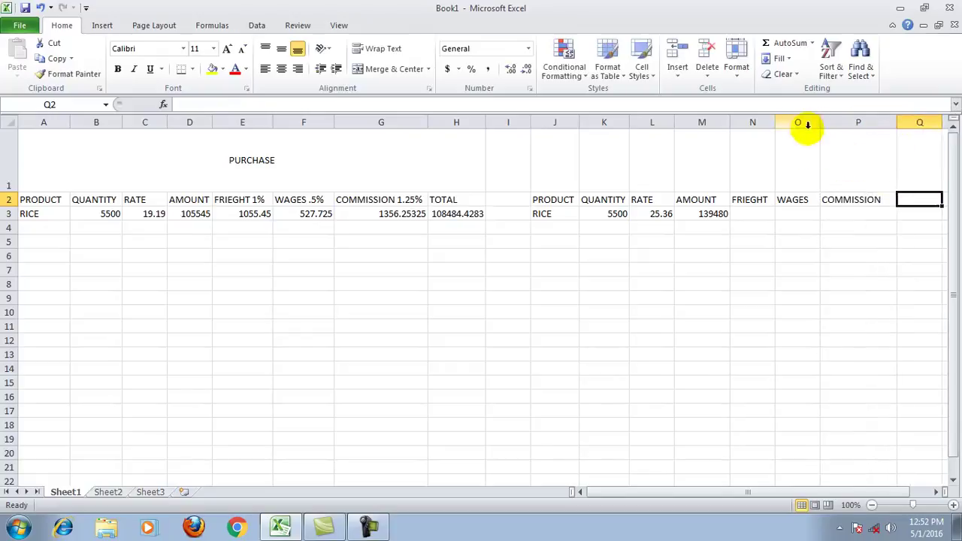
pyautogui.moveTo(820, 123)
pyautogui.mouseDown()
pyautogui.moveTo(782, 125)
pyautogui.moveTo(790, 126)
pyautogui.mouseUp()
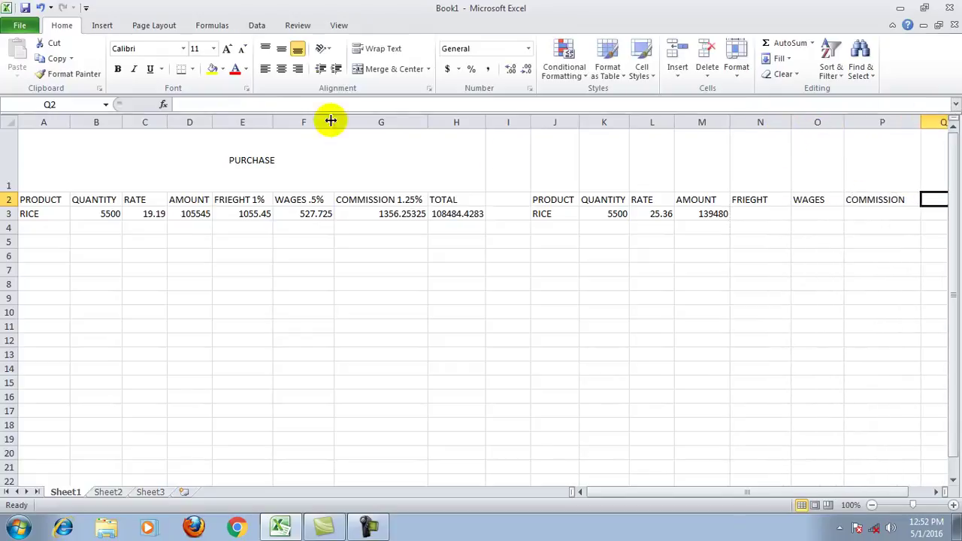
# - Edit the headings to read FRIEGHT .5% and WAGES .3%
pyautogui.click(743, 203)
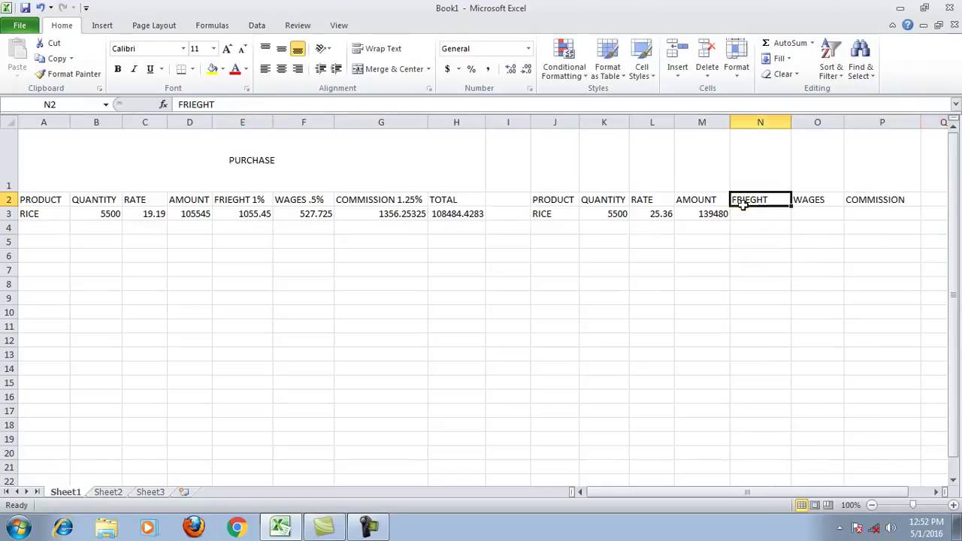
pyautogui.click(268, 103)
pyautogui.write('.5')
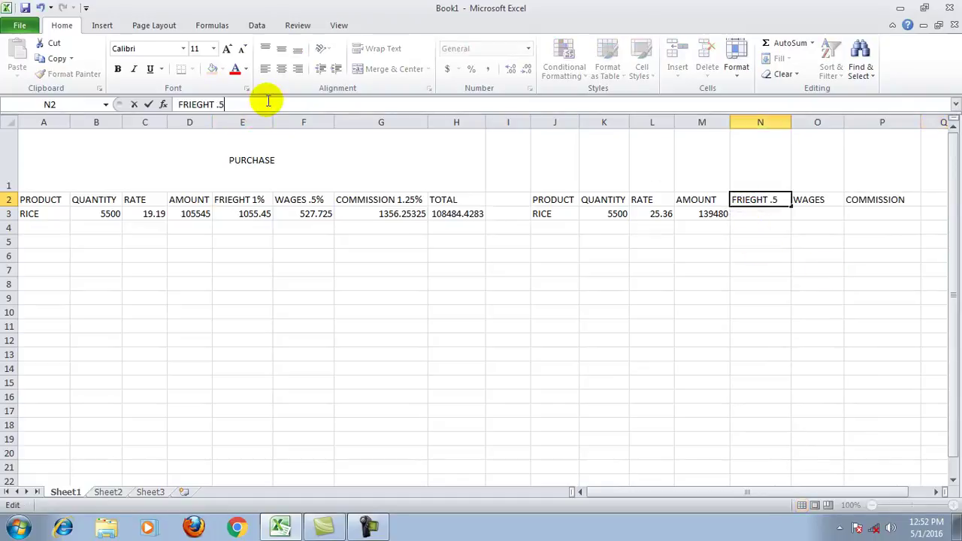
pyautogui.write('%')
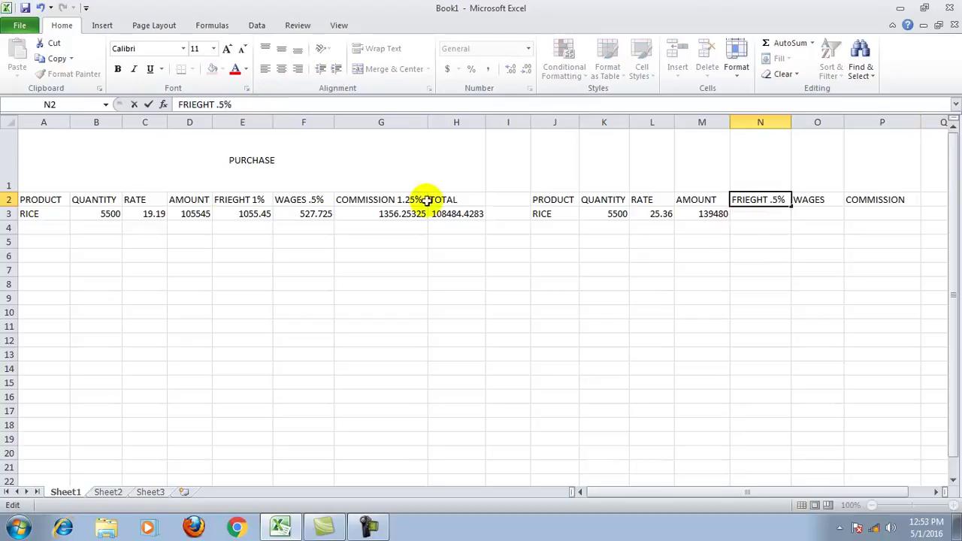
pyautogui.click(801, 199)
pyautogui.click(236, 105)
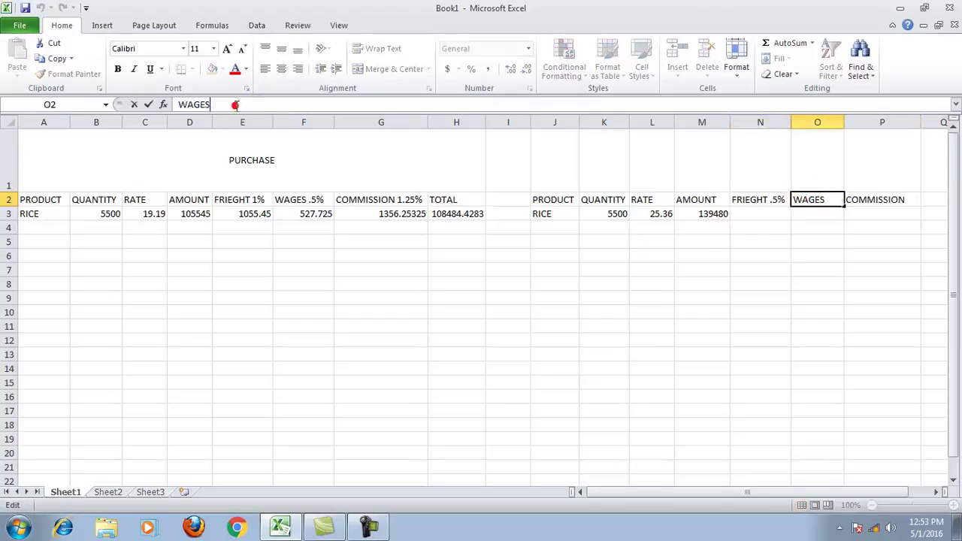
pyautogui.write('.3%')
pyautogui.click(436, 396)
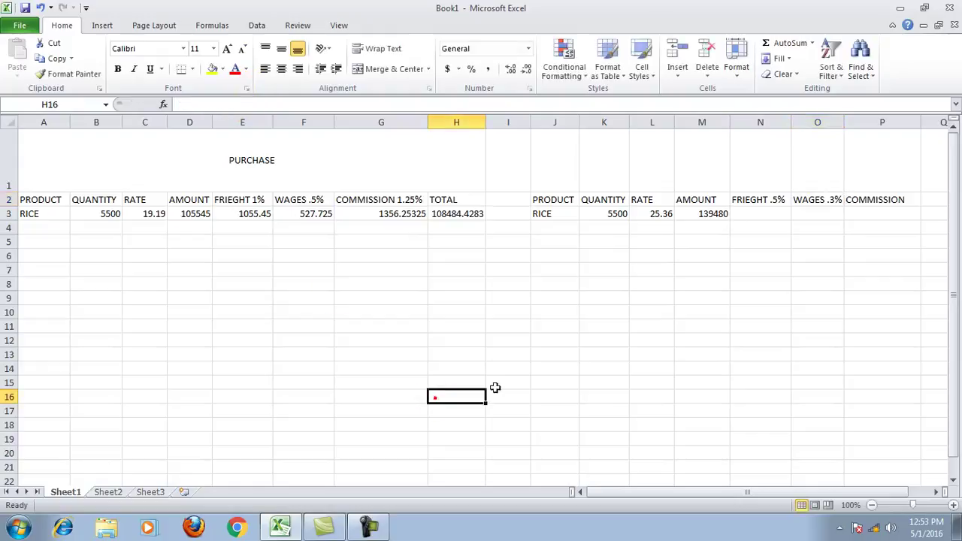
# - Change the commission heading to COMMISSION .65% and fit column P to it
pyautogui.click(876, 199)
pyautogui.click(303, 105)
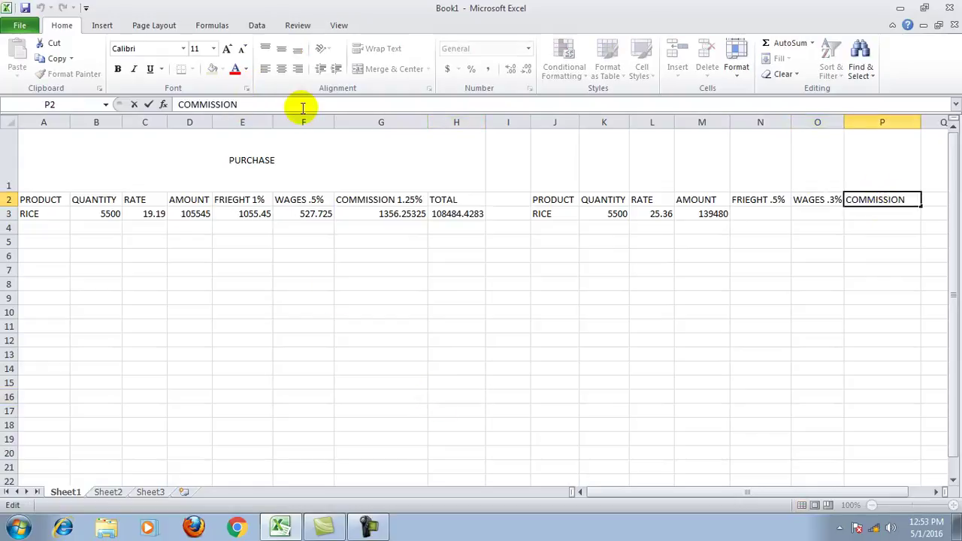
pyautogui.write('.65')
pyautogui.write('^')
pyautogui.click(451, 339)
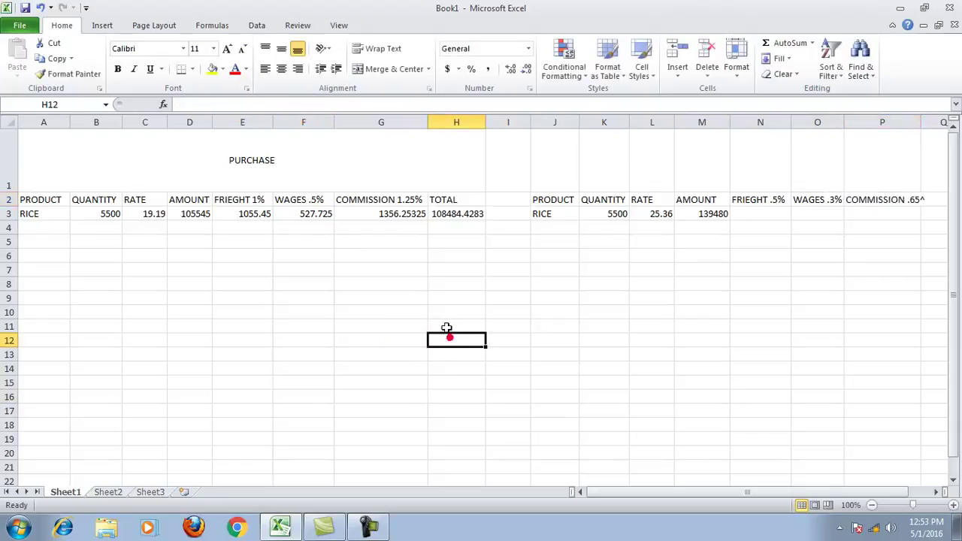
pyautogui.doubleClick(920, 122)
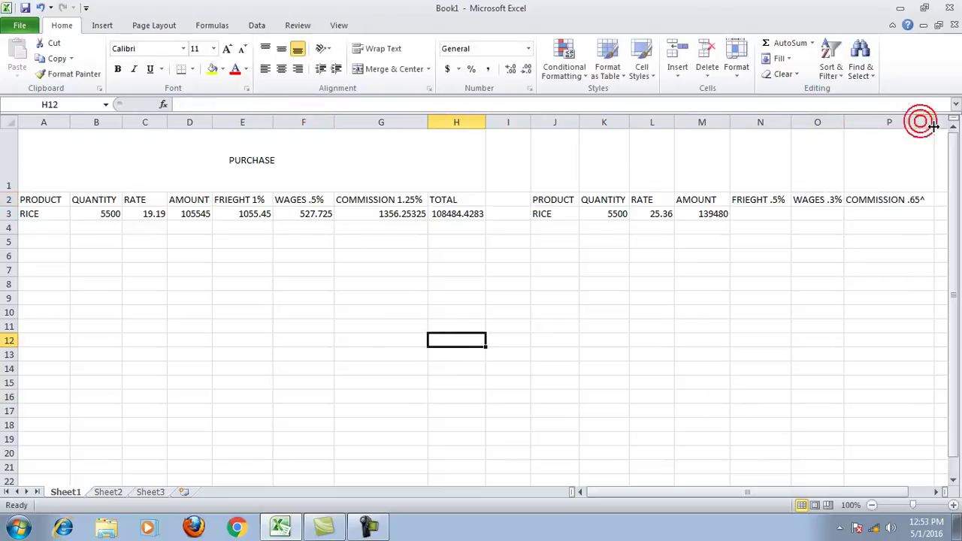
pyautogui.click(880, 199)
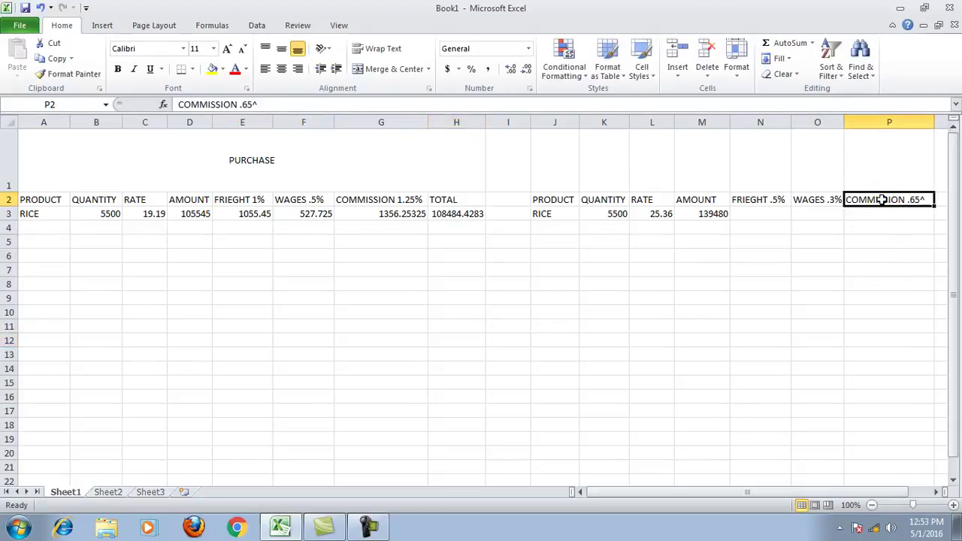
pyautogui.click(294, 104)
pyautogui.write('%')
pyautogui.click(308, 268)
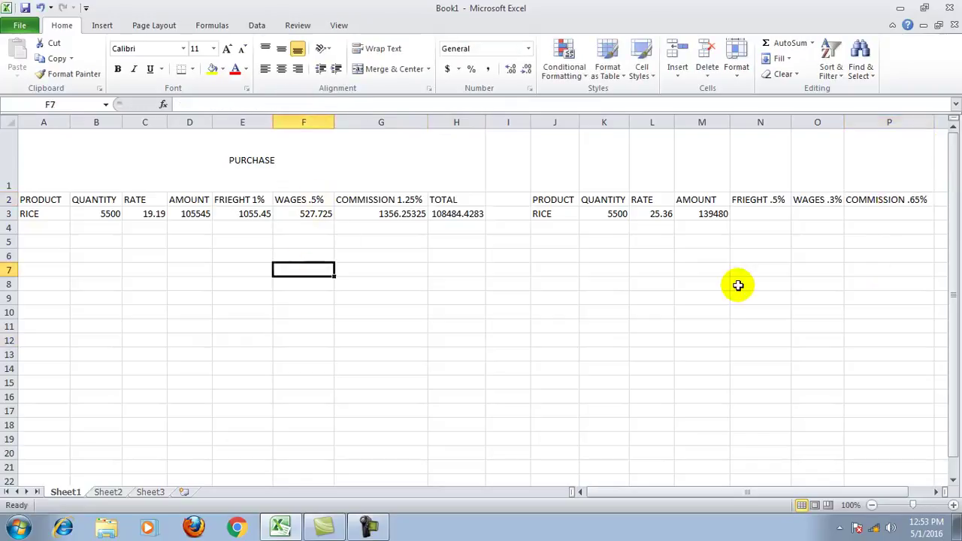
pyautogui.click(758, 213)
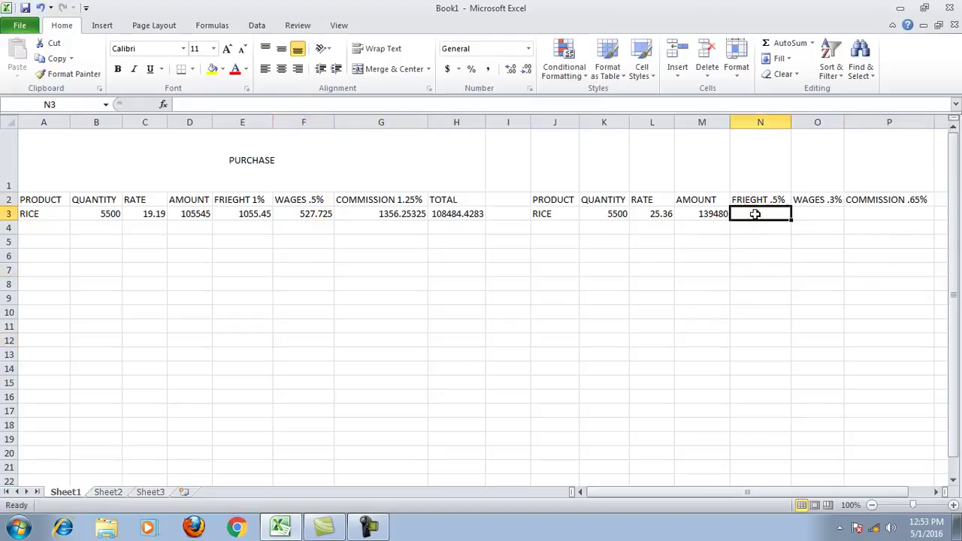
# - Enter the freight formula =SUM(M2*0.5)/100 in N3
pyautogui.click(937, 492)
pyautogui.click(937, 491)
pyautogui.click(936, 491)
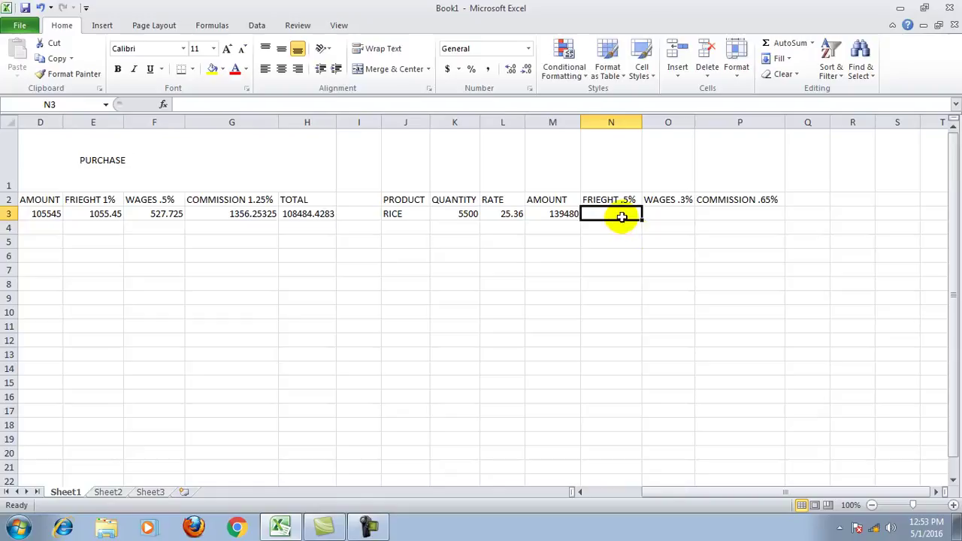
pyautogui.click(559, 215)
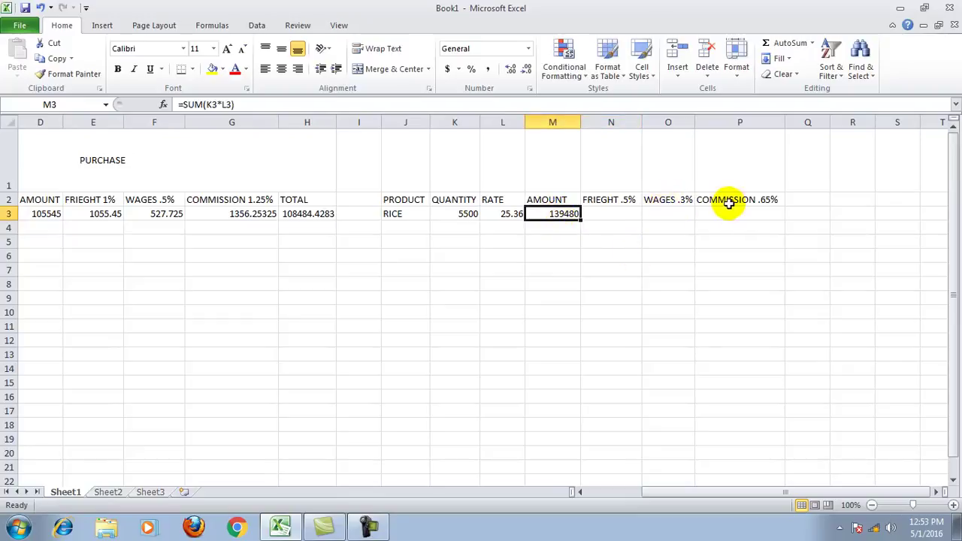
pyautogui.click(621, 213)
pyautogui.write('=S')
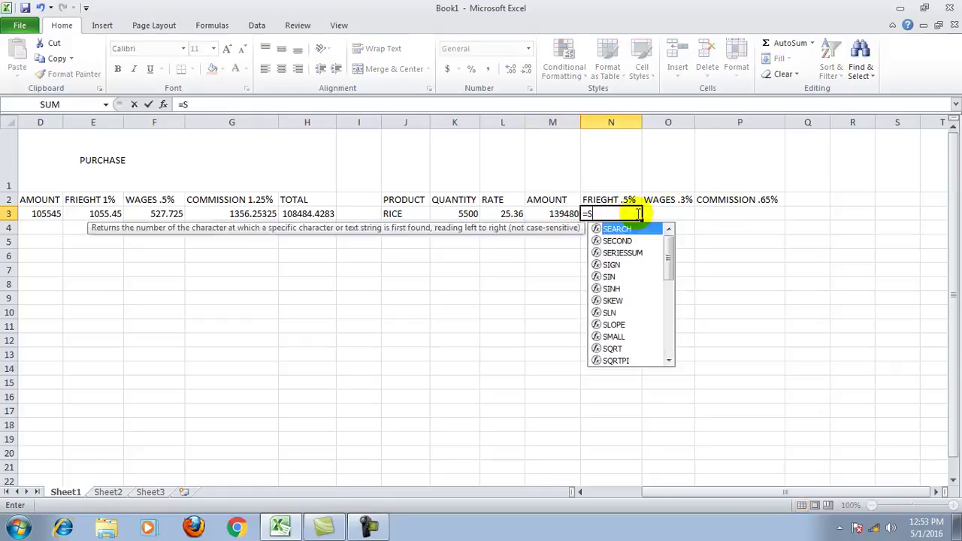
pyautogui.write('UM')
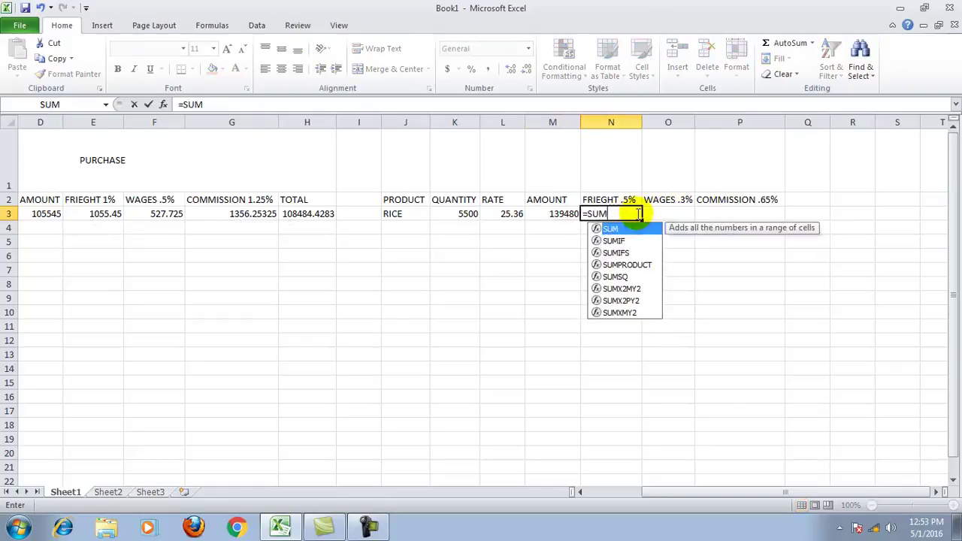
pyautogui.write('(M2*.5')
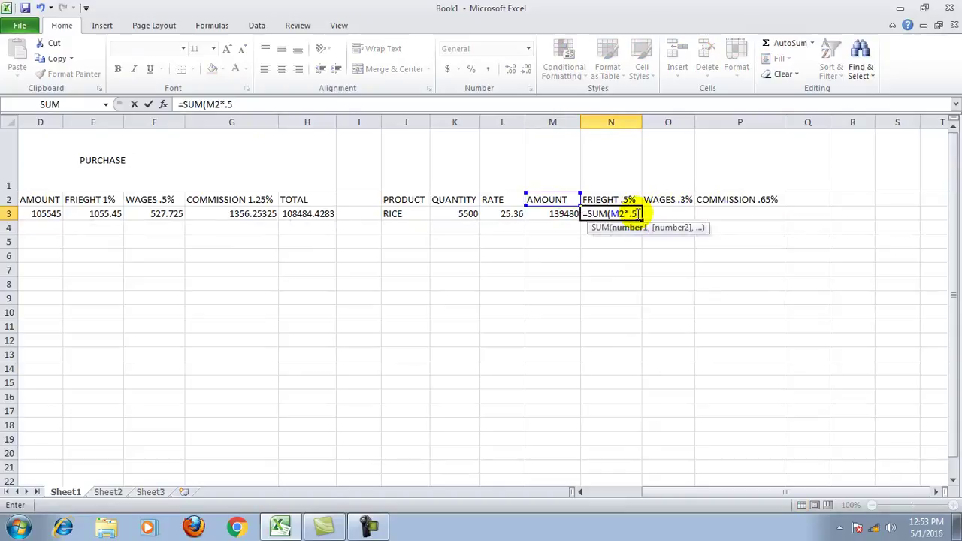
pyautogui.write(')/')
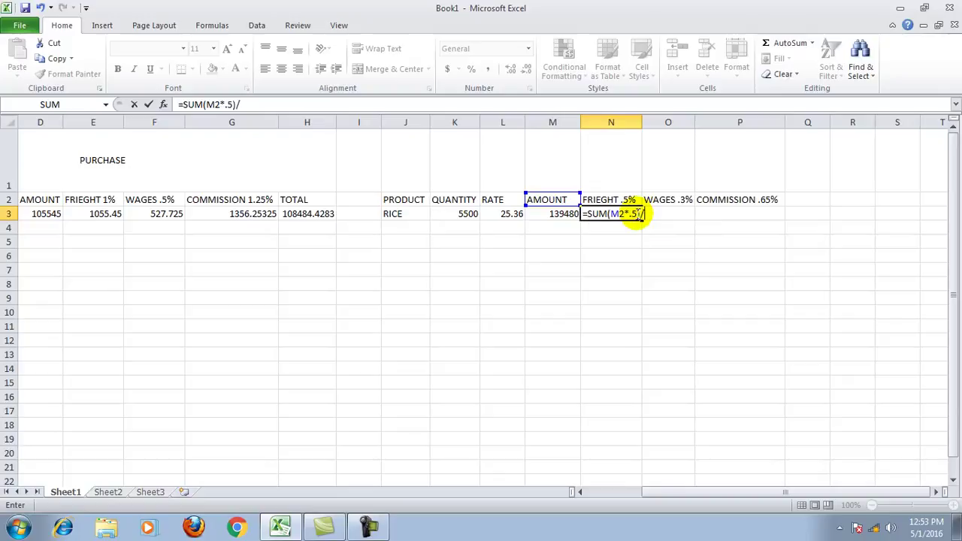
pyautogui.write('00')
pyautogui.press('Return')
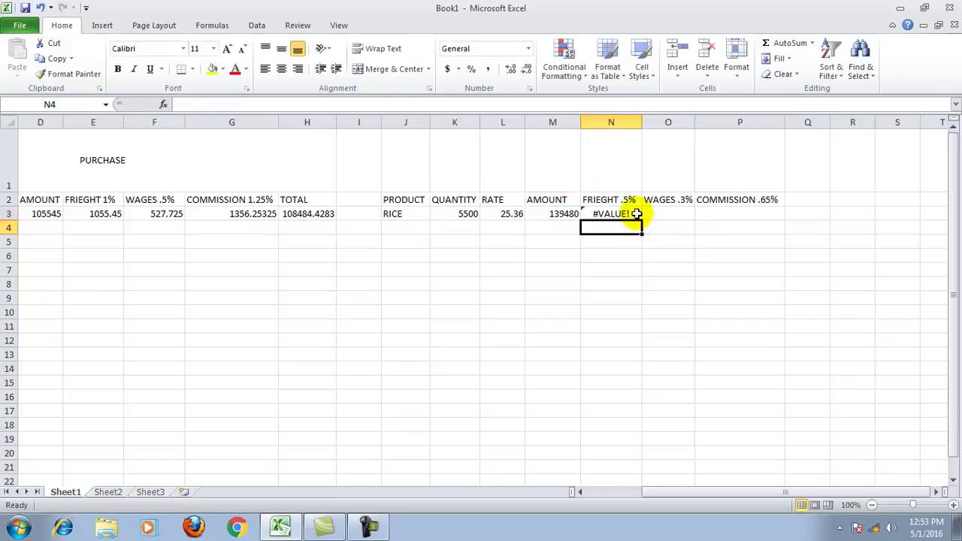
# - Fix the #VALUE! error by changing M2 to M3, so N3 shows 697.4
pyautogui.click(637, 214)
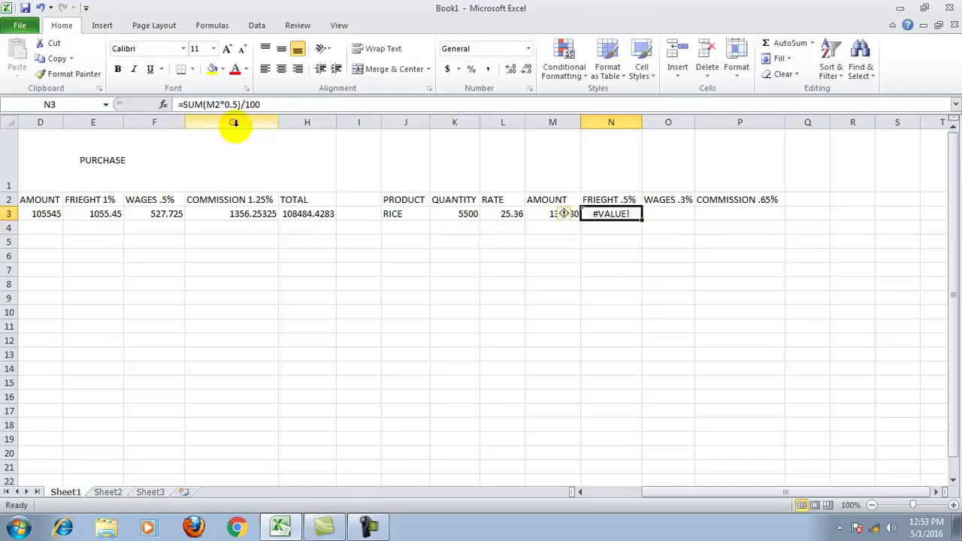
pyautogui.click(218, 105)
pyautogui.press('BackSpace')
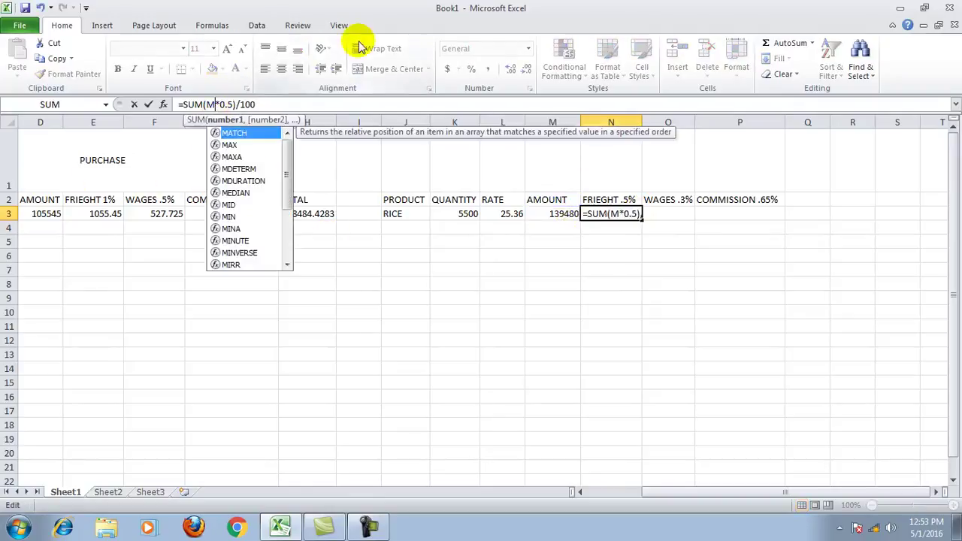
pyautogui.write('3')
pyautogui.press('Return')
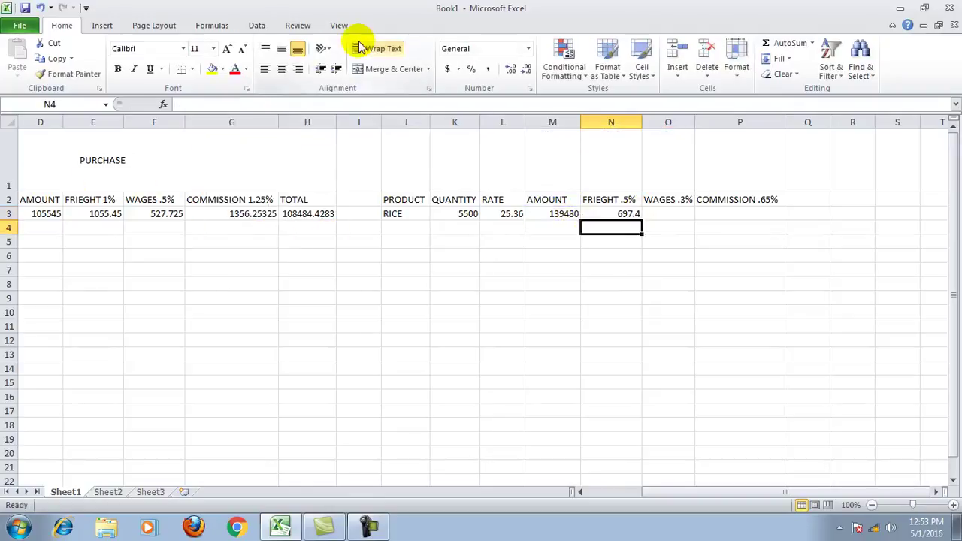
pyautogui.click(621, 214)
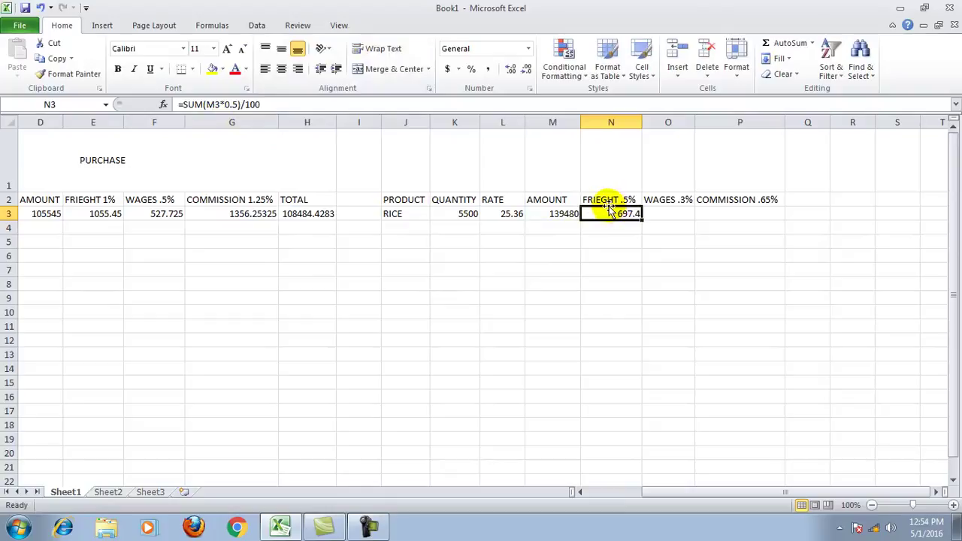
# - Enter =SUM(O3*.3)/100 in O3 and dismiss the circular reference warning
pyautogui.click(668, 214)
pyautogui.write('=SUM(')
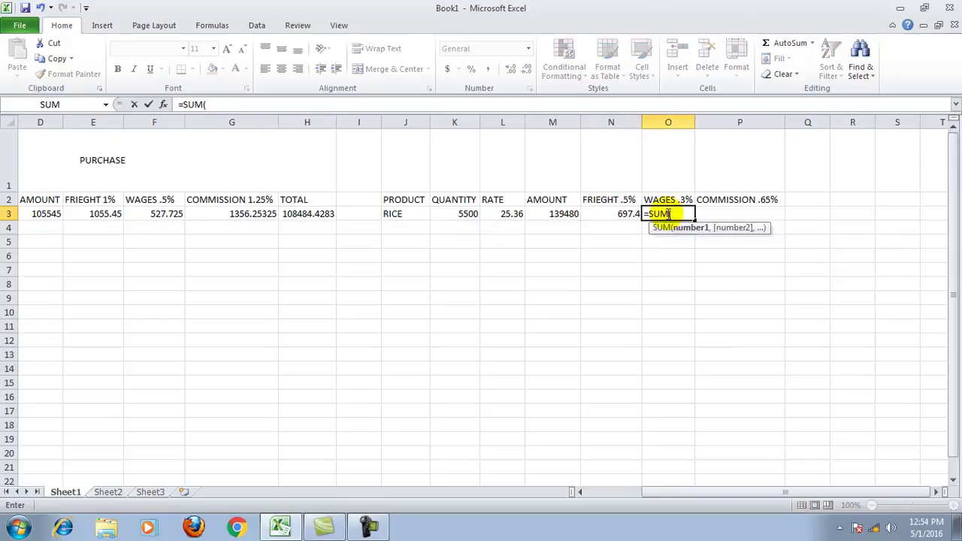
pyautogui.write('O3*')
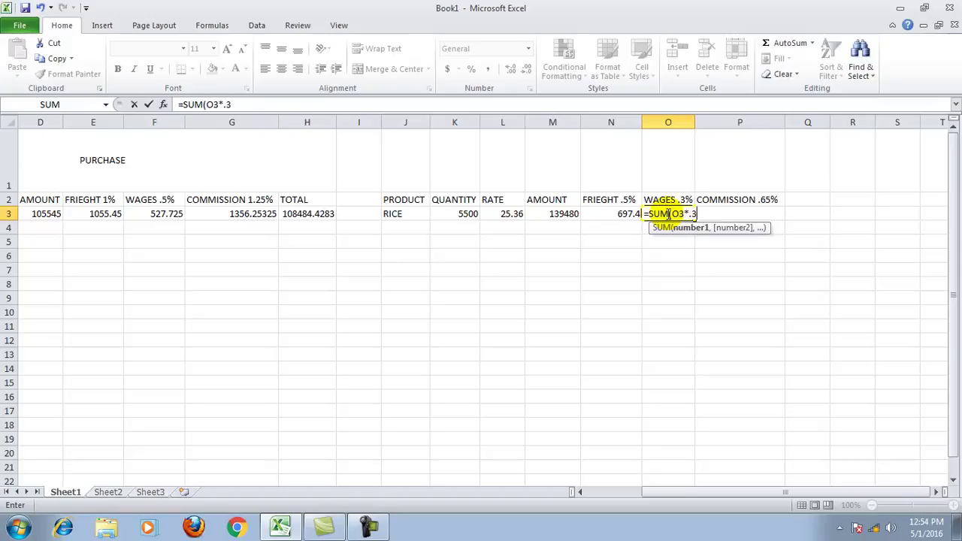
pyautogui.write('/100')
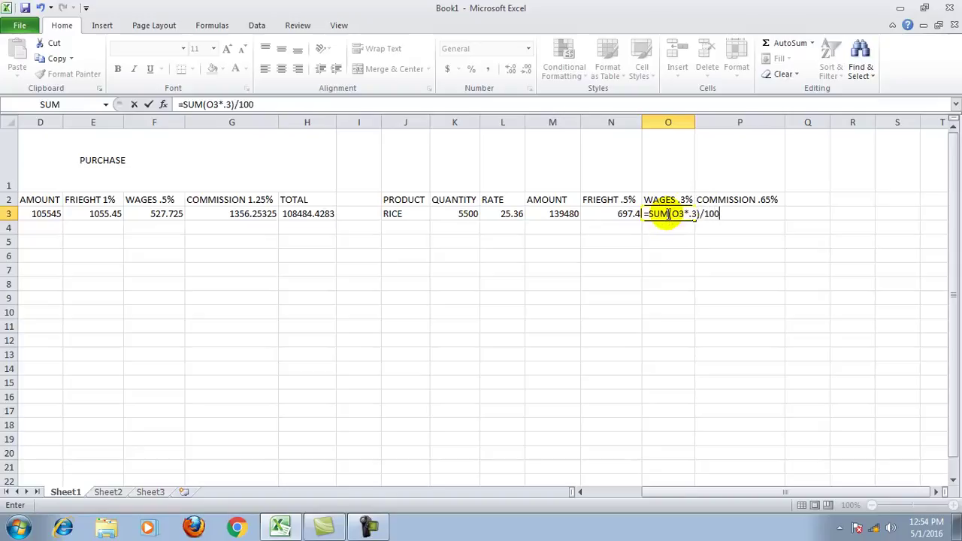
pyautogui.press('Return')
pyautogui.click(453, 320)
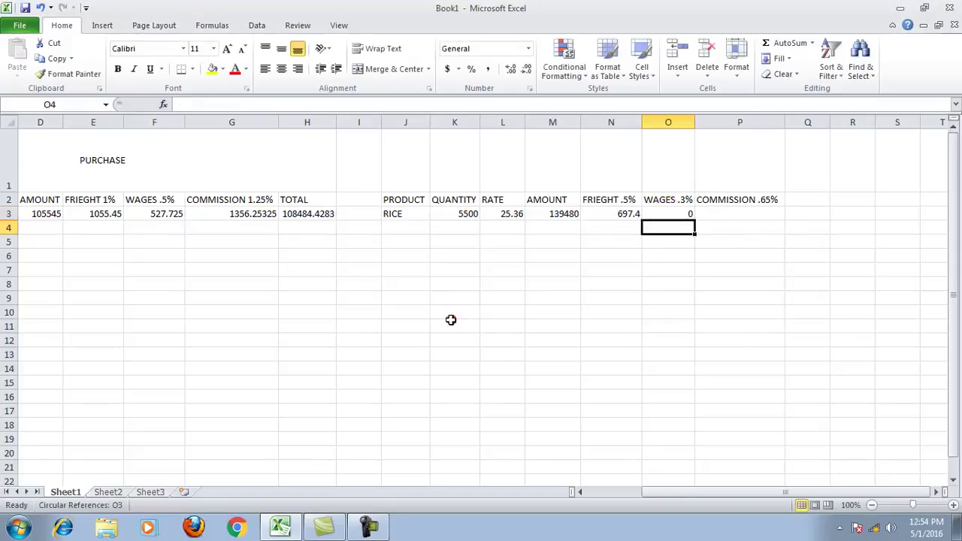
# - Change the wages formula to =SUM(D3*0.3)/100 so O3 shows 316.635
pyautogui.click(661, 215)
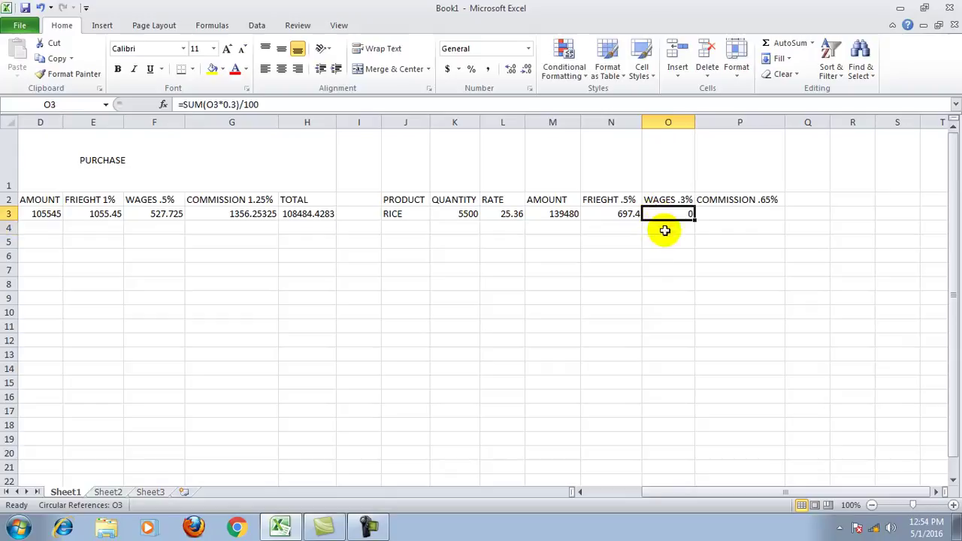
pyautogui.click(209, 104)
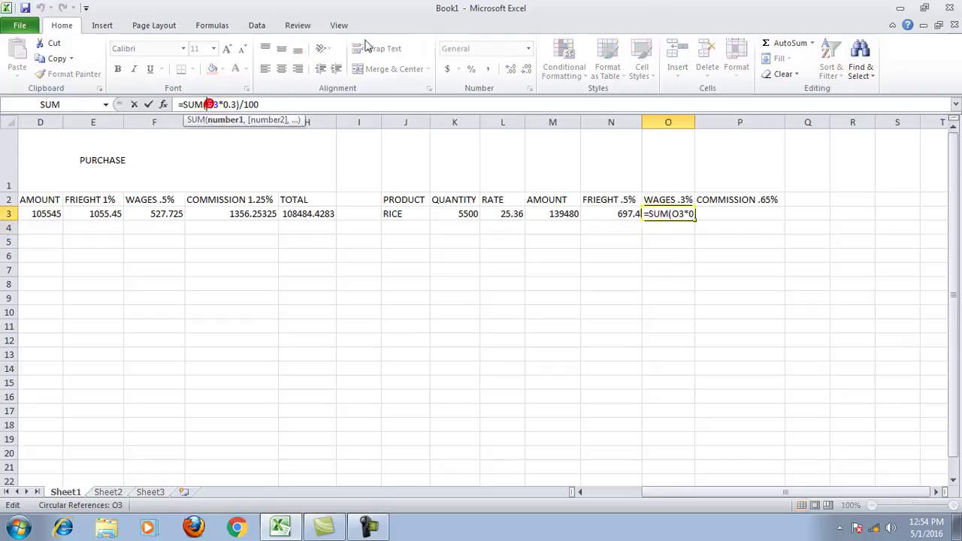
pyautogui.press('BackSpace')
pyautogui.write('O')
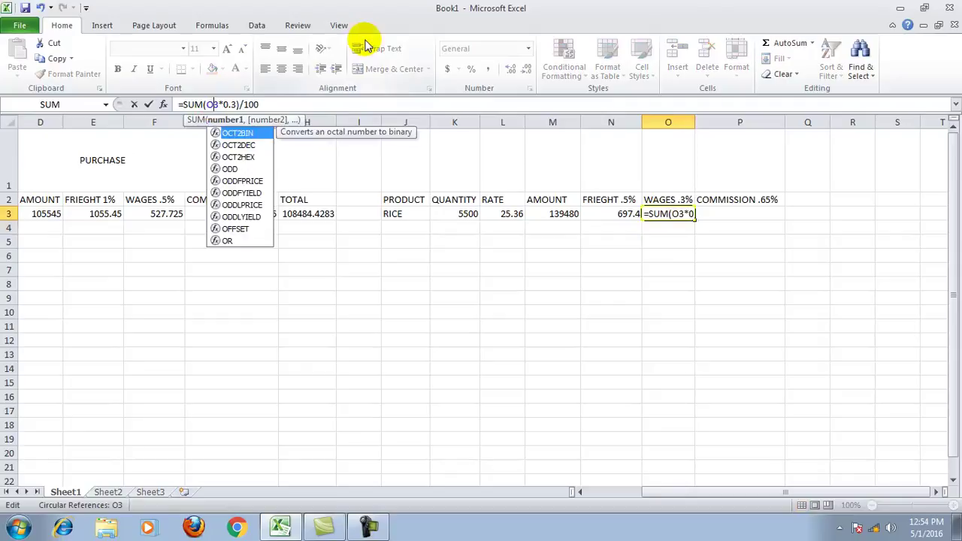
pyautogui.press('BackSpace')
pyautogui.press('Delete')
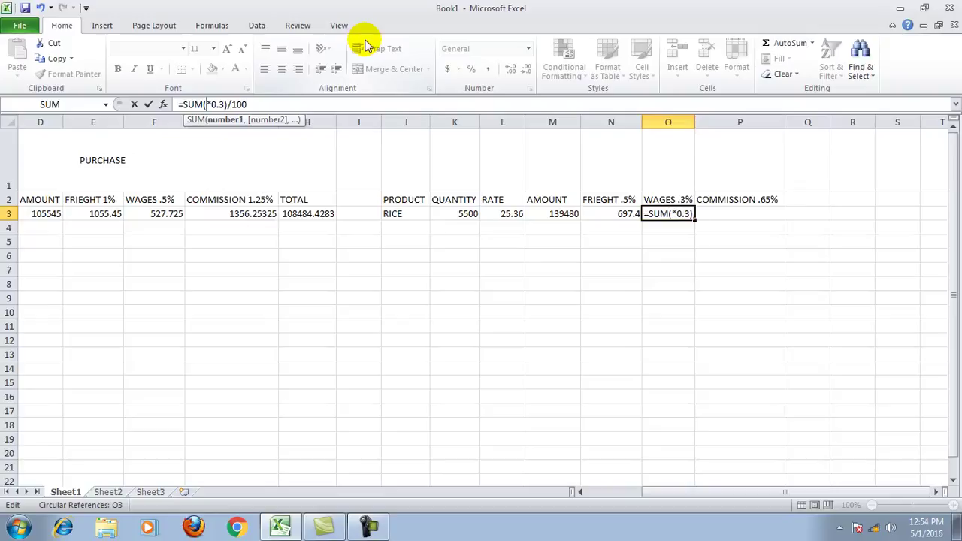
pyautogui.write('D3')
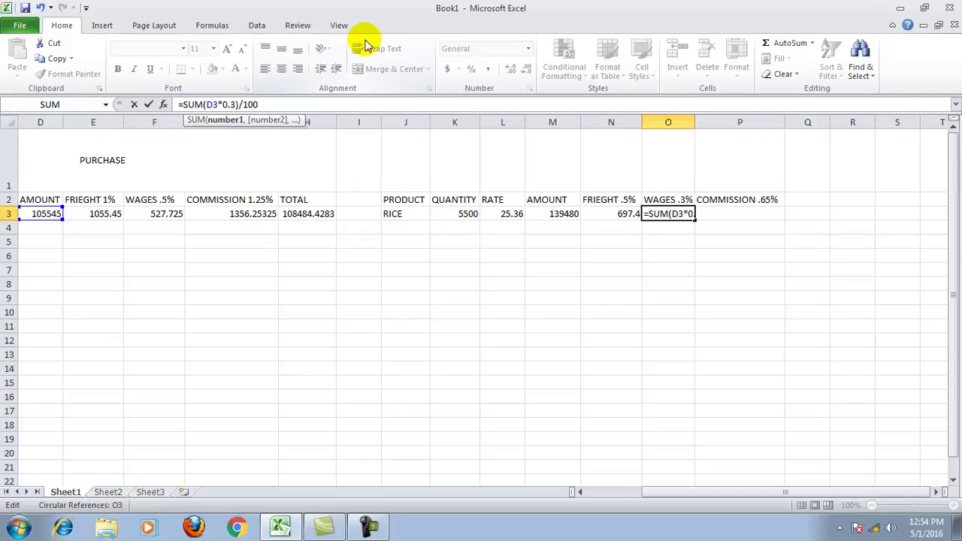
pyautogui.press('Return')
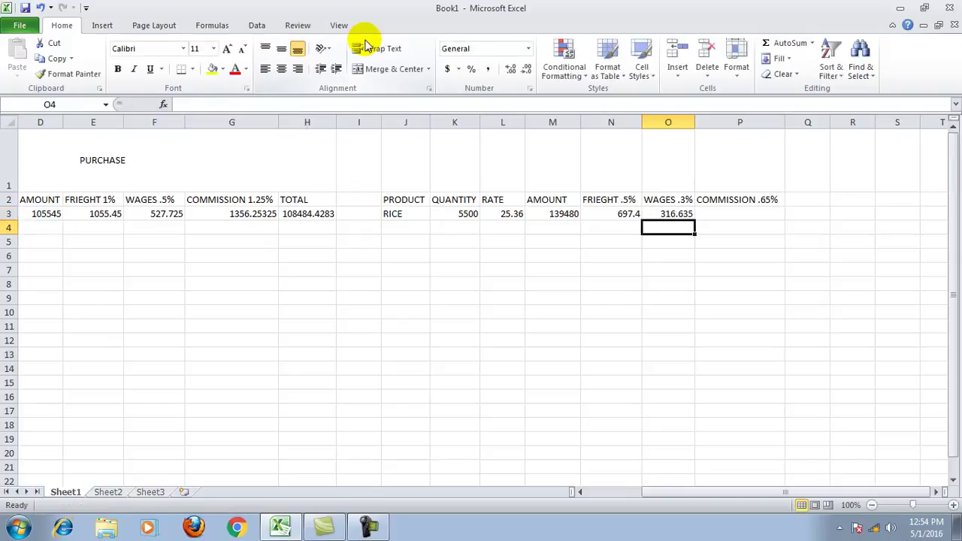
# - Enter =SUM(M3*.65)/100 in P3 to get a commission of 906.62
pyautogui.click(661, 214)
pyautogui.click(734, 212)
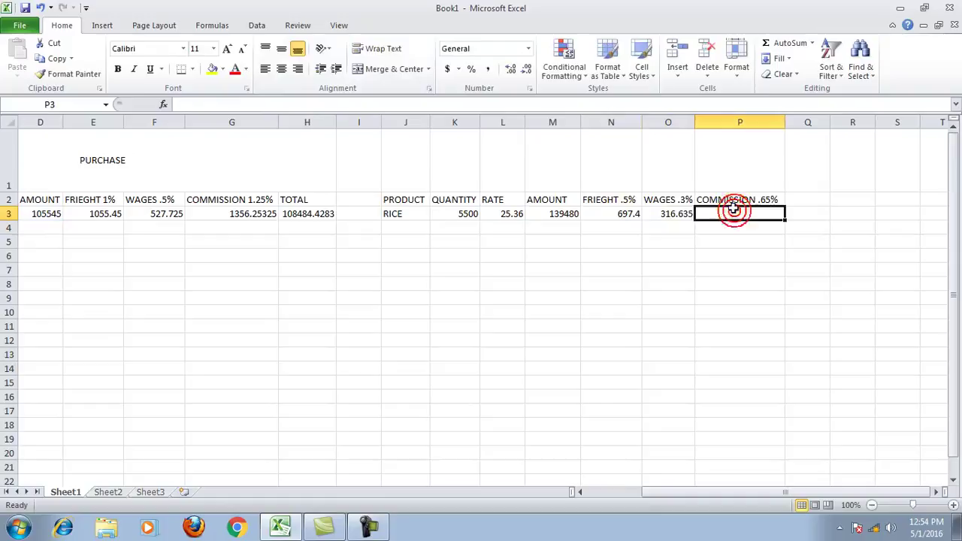
pyautogui.write('=SUM(')
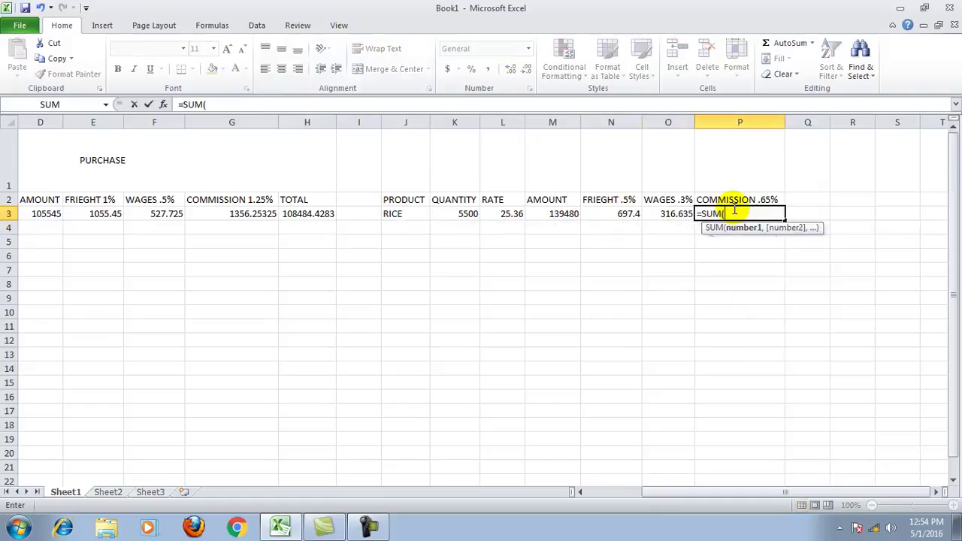
pyautogui.write('M3*.')
pyautogui.write('65')
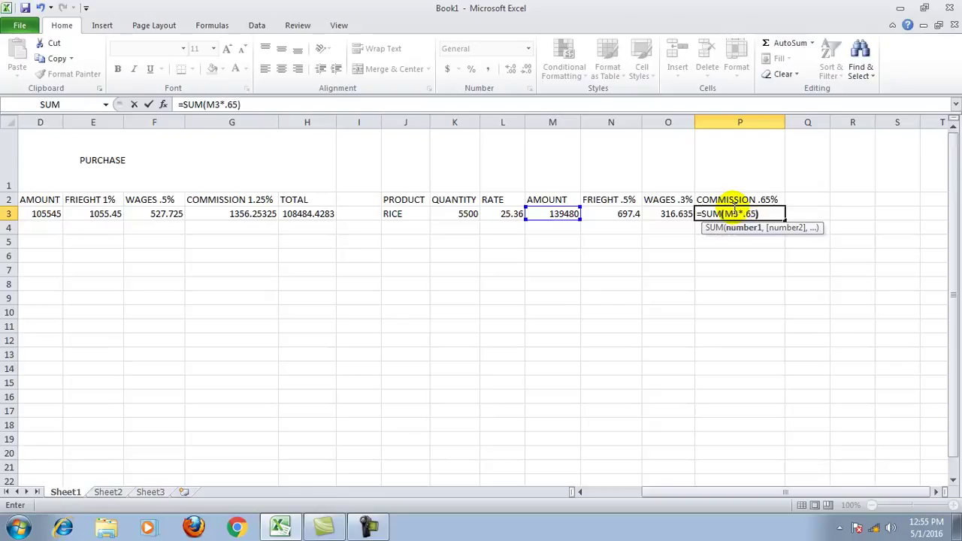
pyautogui.write('/100')
pyautogui.press('Return')
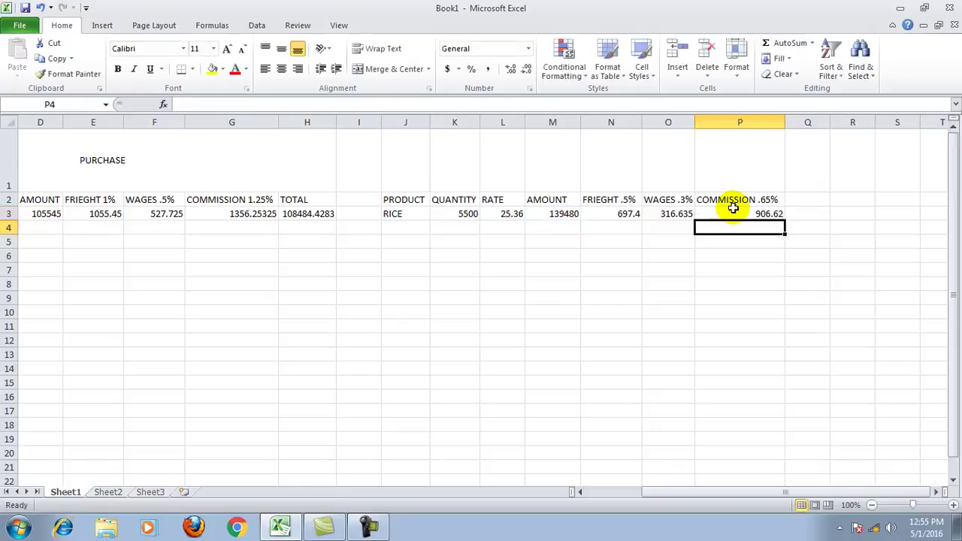
# - Review the rice row's quantity, rate, amount, freight, wages and commission cells
pyautogui.click(734, 214)
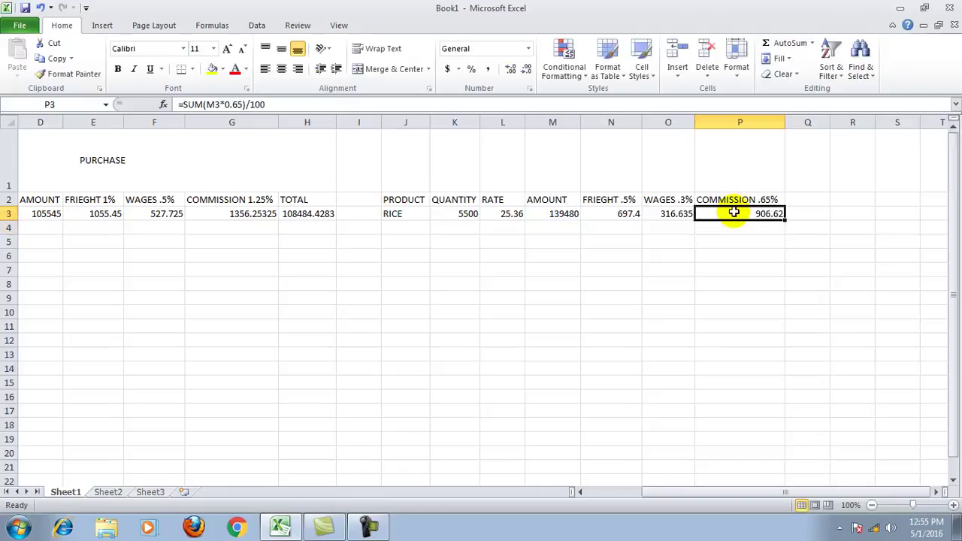
pyautogui.click(599, 216)
pyautogui.click(661, 215)
pyautogui.click(729, 216)
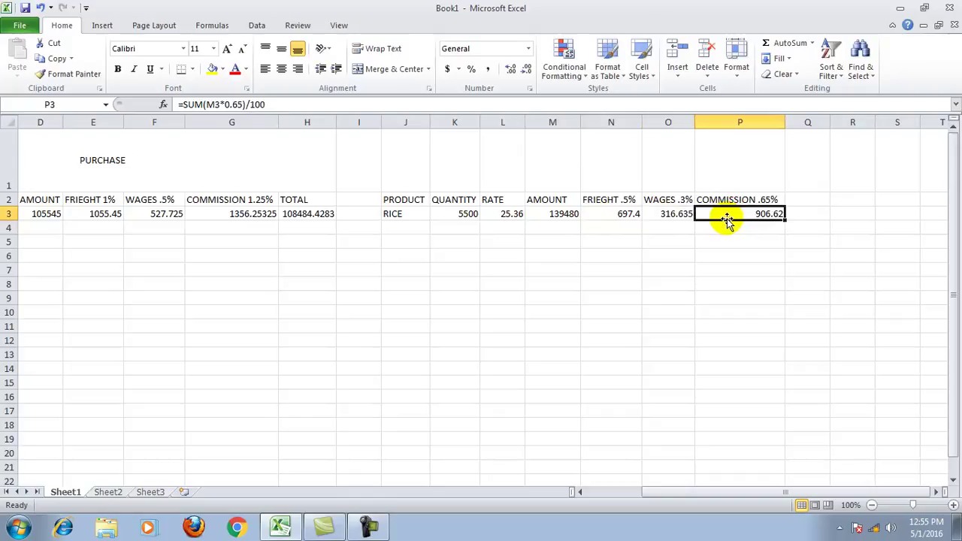
pyautogui.click(468, 215)
pyautogui.click(512, 215)
pyautogui.click(550, 215)
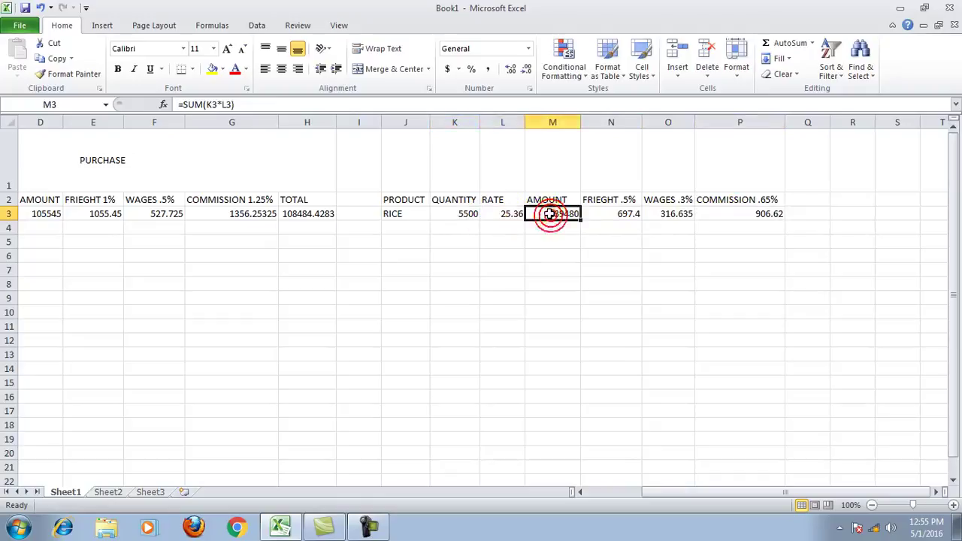
pyautogui.click(615, 216)
pyautogui.click(667, 215)
pyautogui.click(744, 215)
pyautogui.click(816, 198)
pyautogui.write('TOT')
pyautogui.press('BackSpace')
pyautogui.press('BackSpace')
pyautogui.press('BackSpace')
pyautogui.write('AMOUNT')
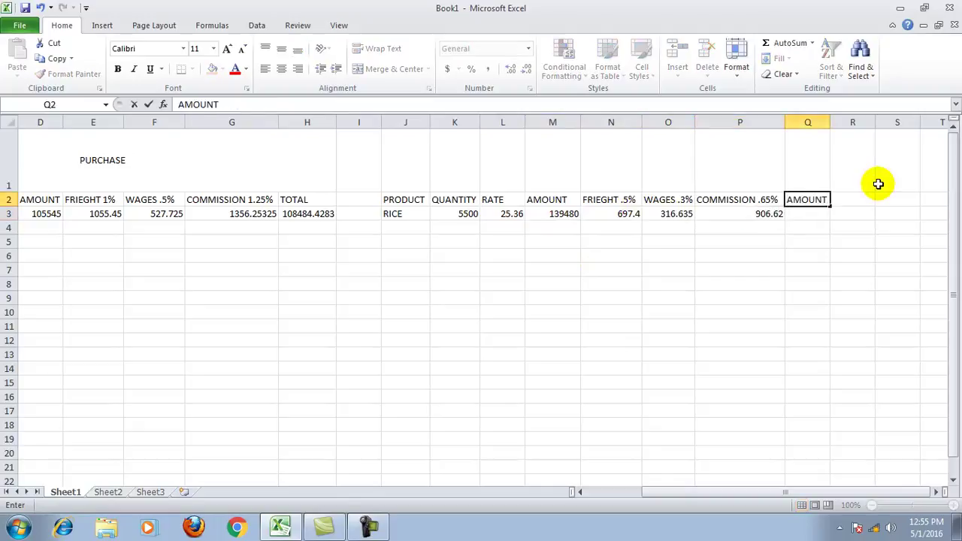
pyautogui.press('Return')
pyautogui.write('=SUM(')
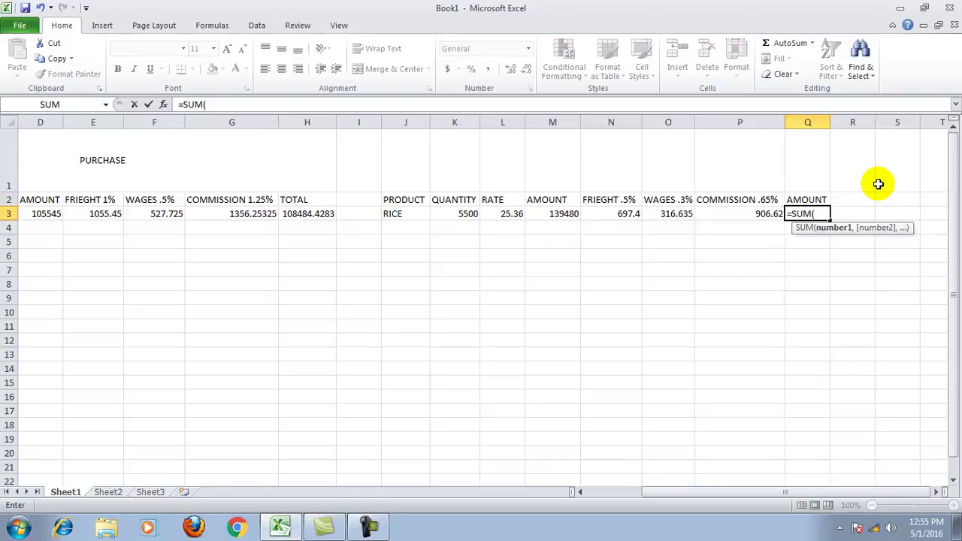
pyautogui.write('M')
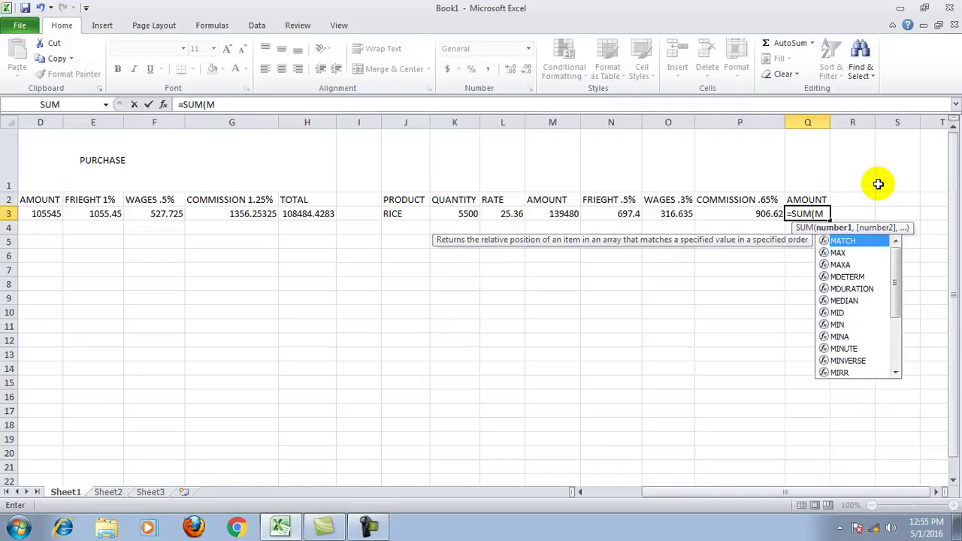
pyautogui.write('3-')
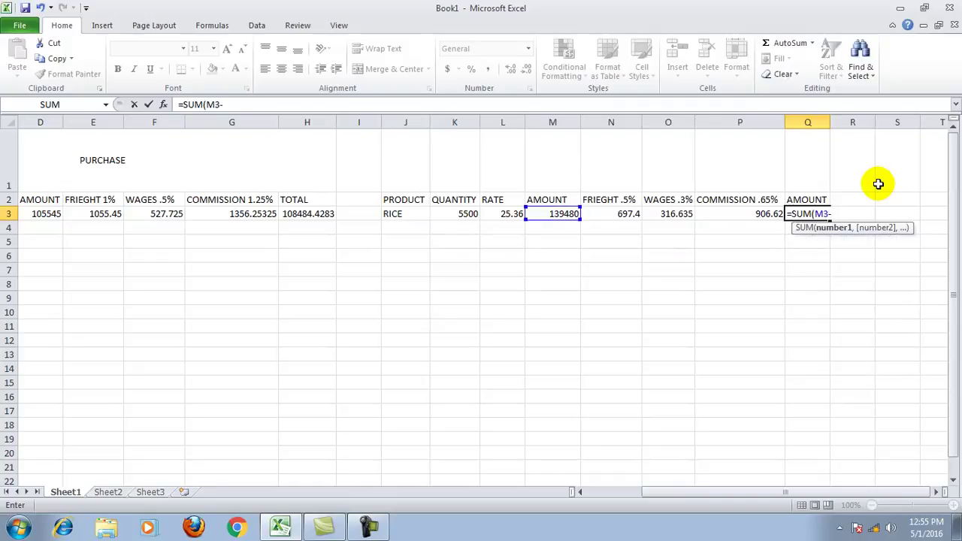
pyautogui.write('N3')
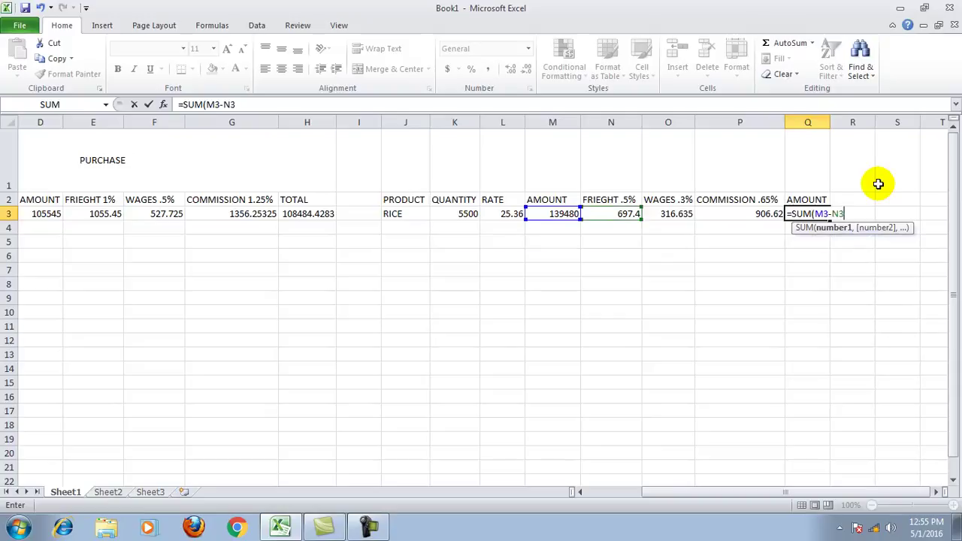
pyautogui.write('-O3')
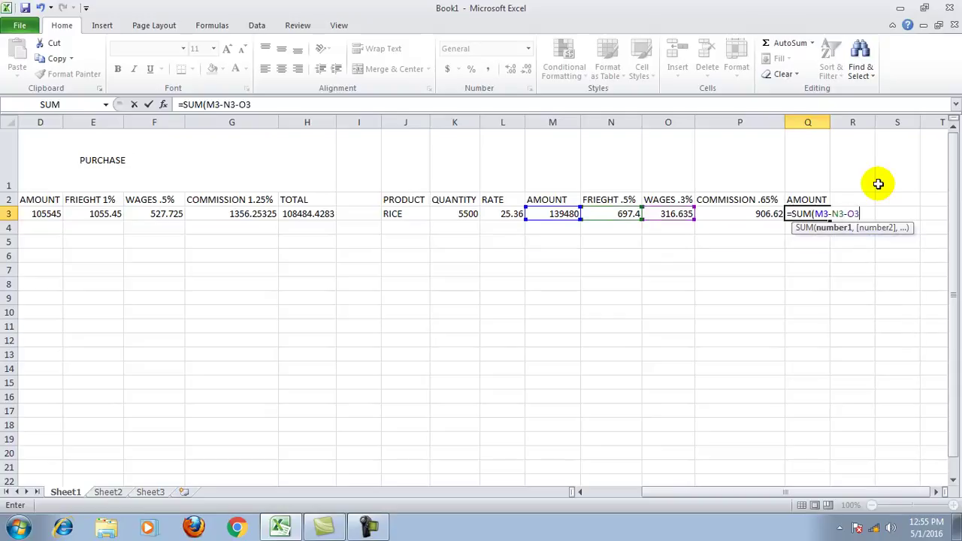
pyautogui.write('-')
pyautogui.write('P3')
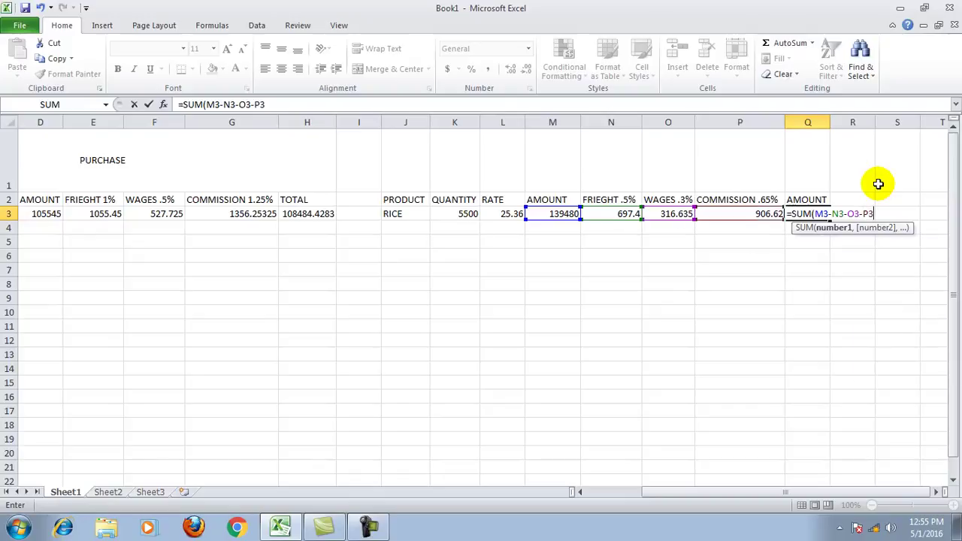
pyautogui.press('Return')
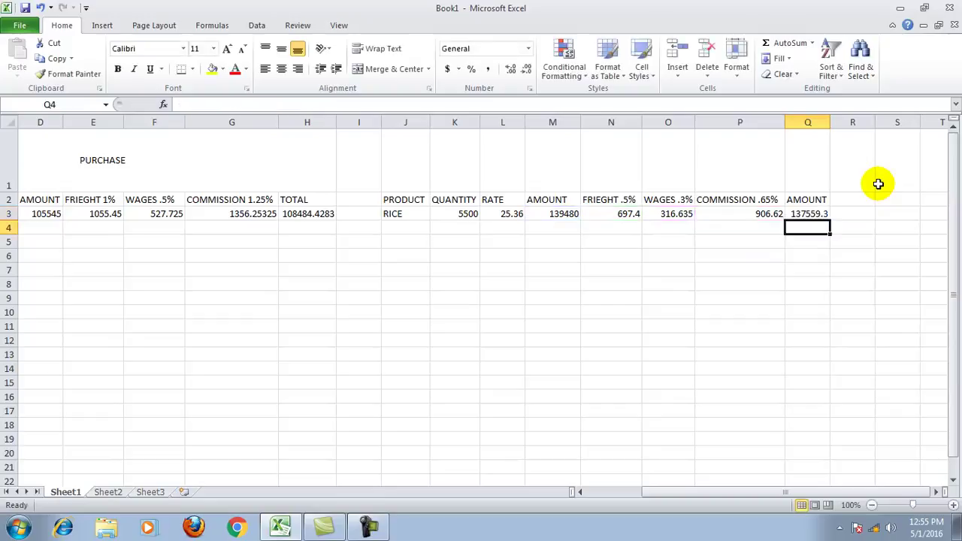
pyautogui.click(799, 212)
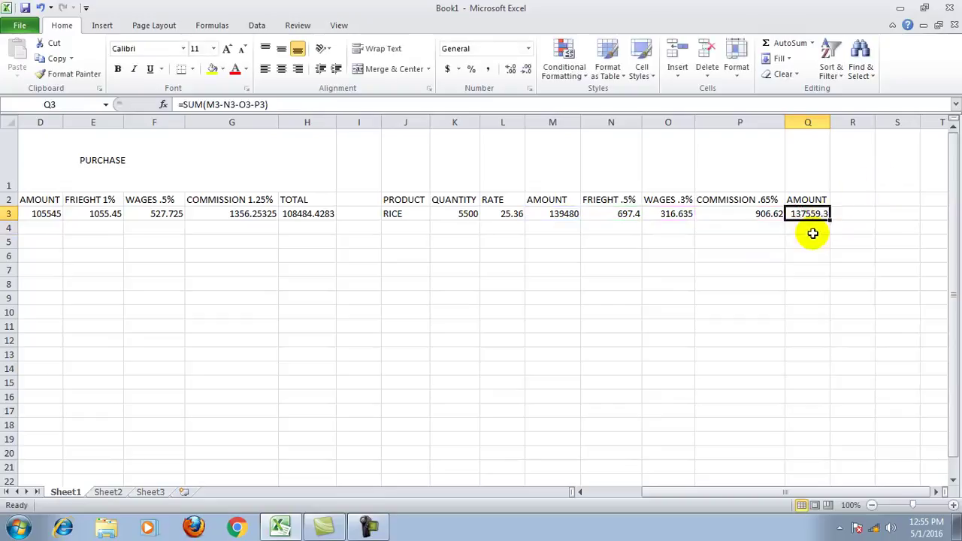
pyautogui.click(192, 161)
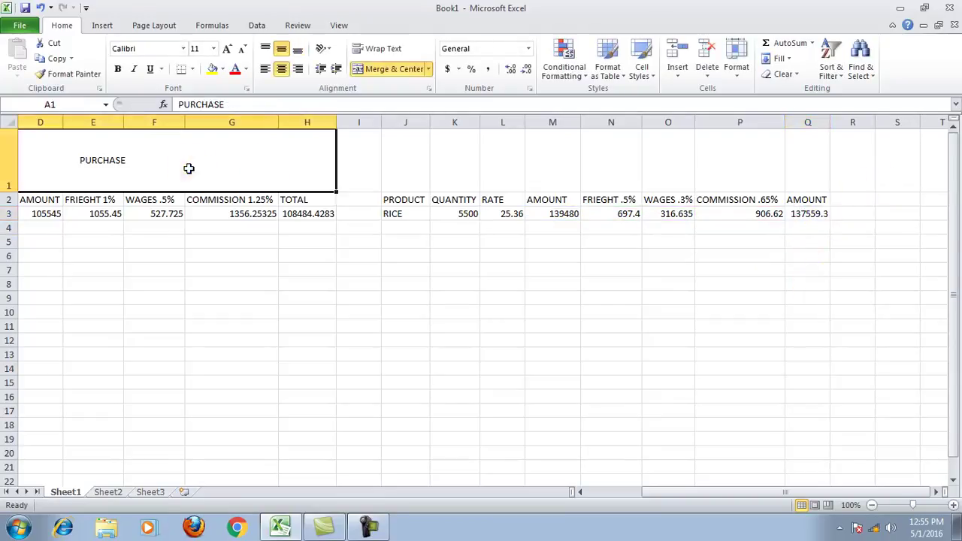
pyautogui.click(808, 215)
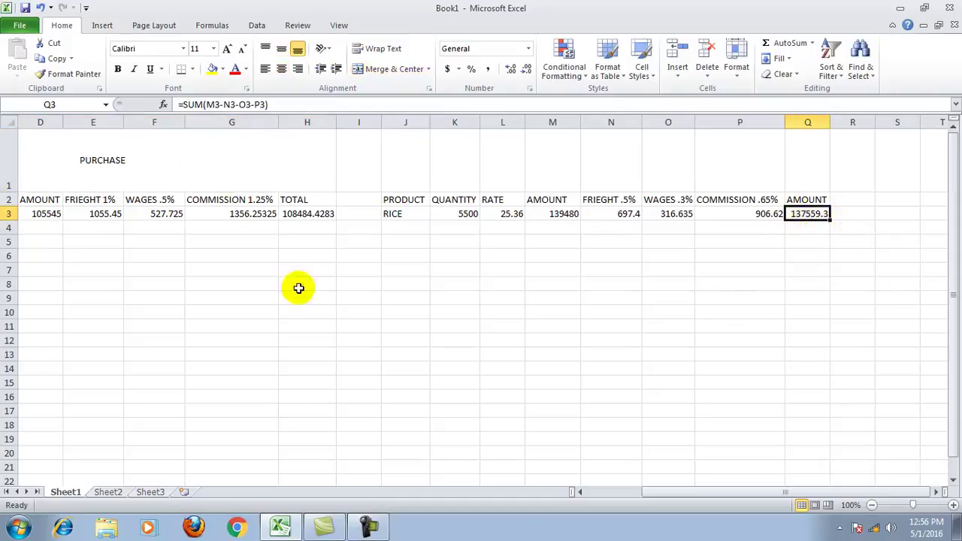
pyautogui.click(579, 492)
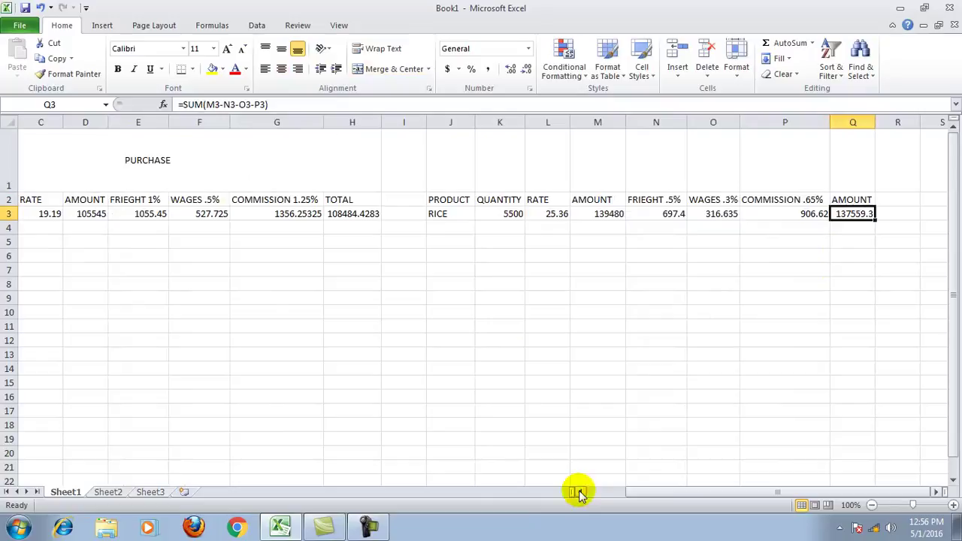
pyautogui.click(580, 492)
pyautogui.click(579, 493)
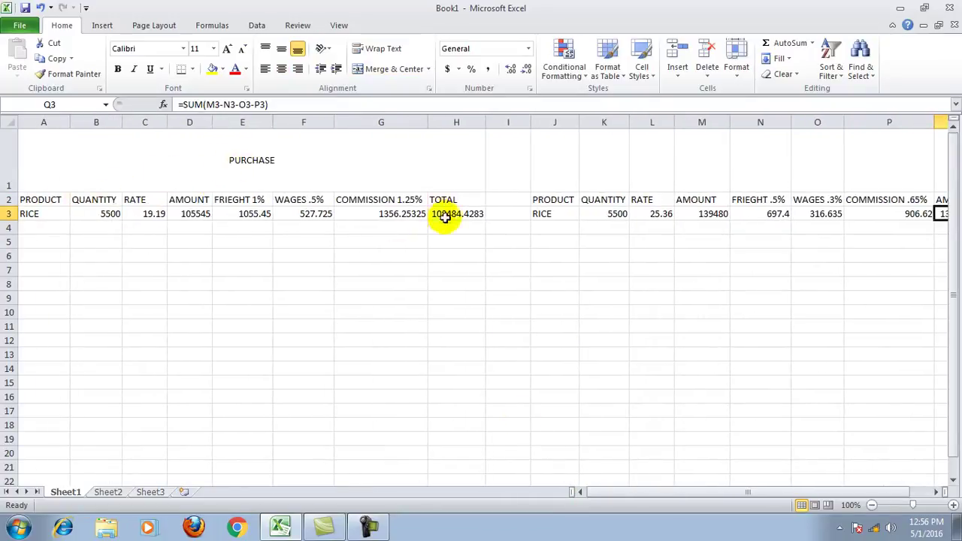
pyautogui.click(936, 492)
pyautogui.click(936, 493)
pyautogui.click(936, 492)
pyautogui.click(936, 492)
pyautogui.click(936, 493)
pyautogui.click(730, 199)
pyautogui.click(757, 200)
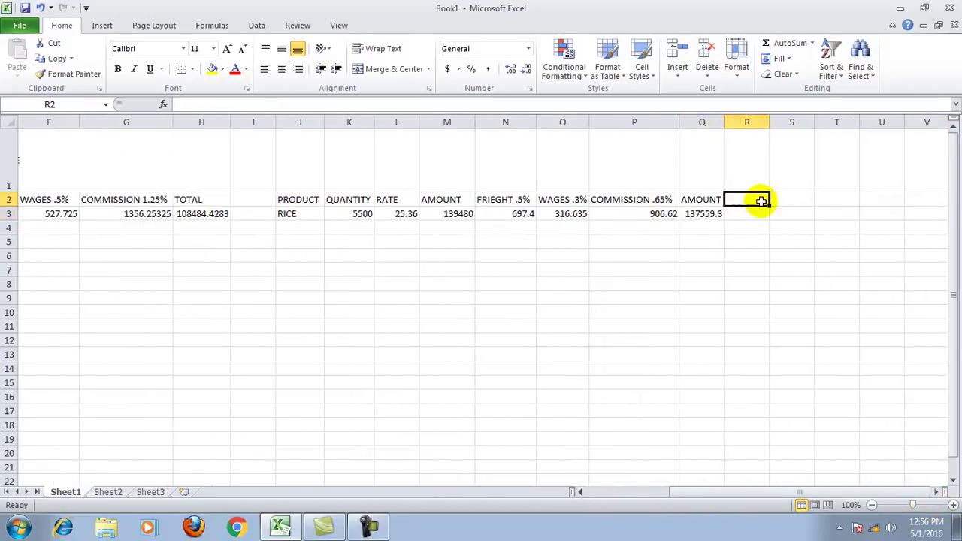
pyautogui.click(790, 198)
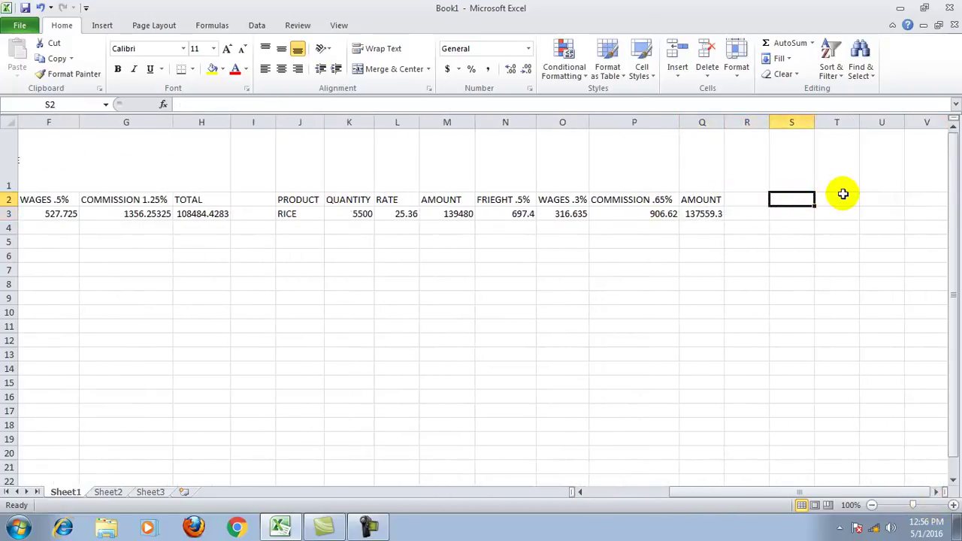
# - Enter PROFIT as the heading in S2
pyautogui.write('PROFIT')
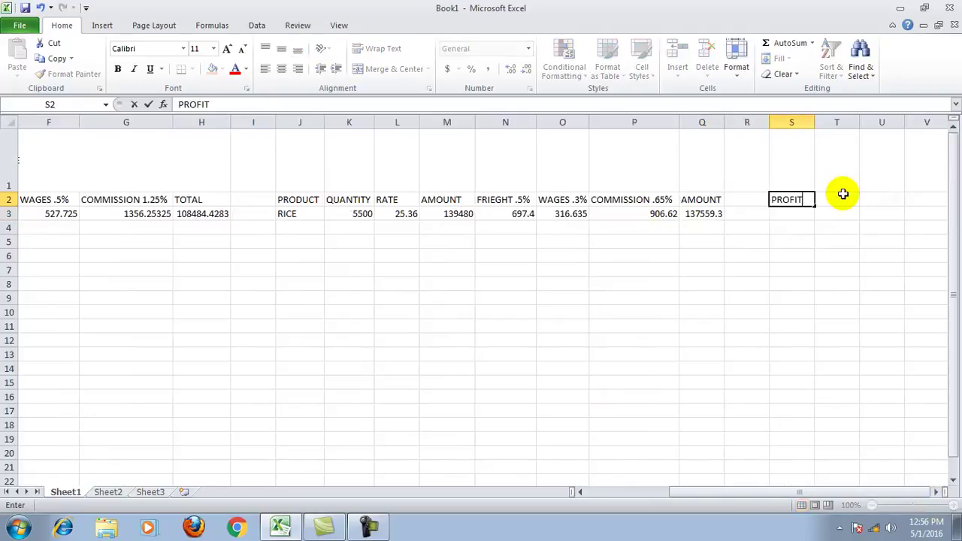
pyautogui.press('Return')
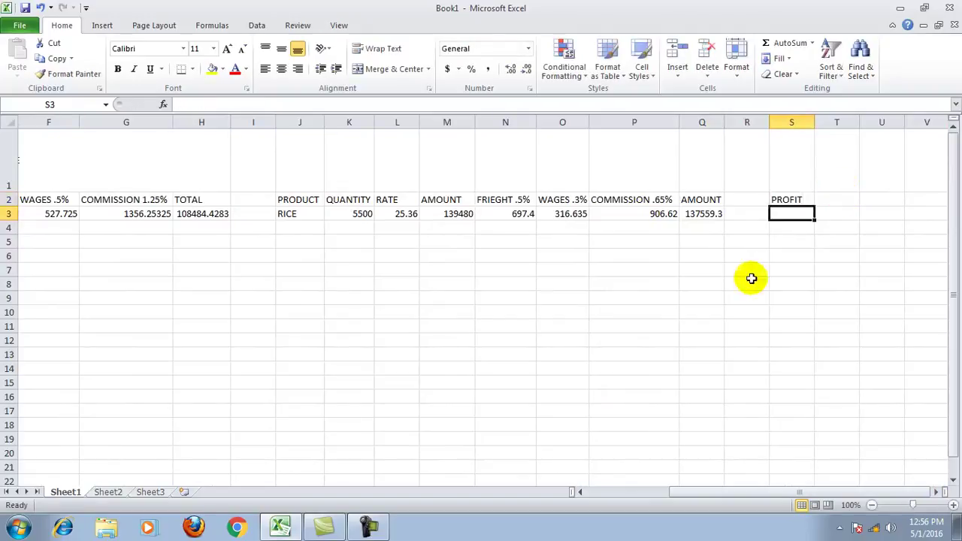
pyautogui.click(700, 215)
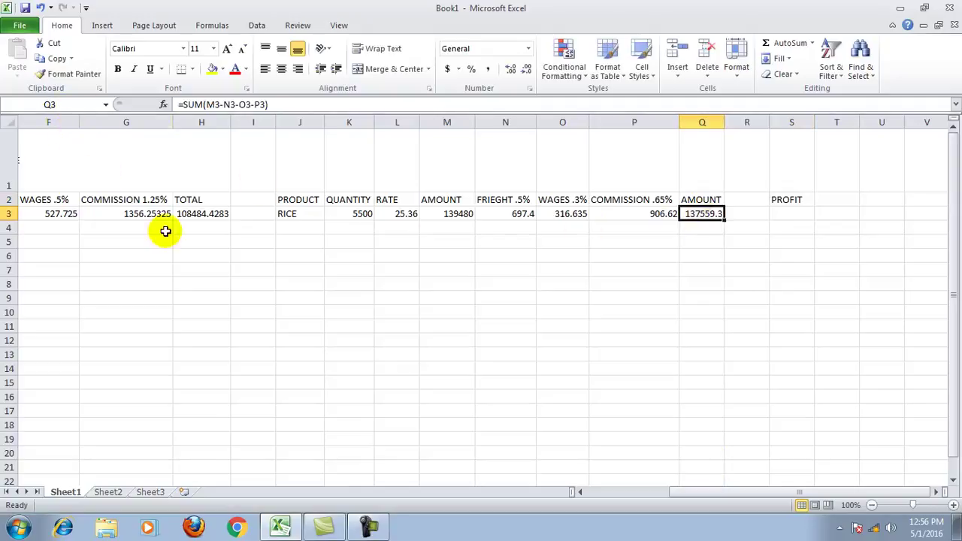
# - Rename the H2 and Q2 total headers to NET AMOUNT
pyautogui.click(197, 200)
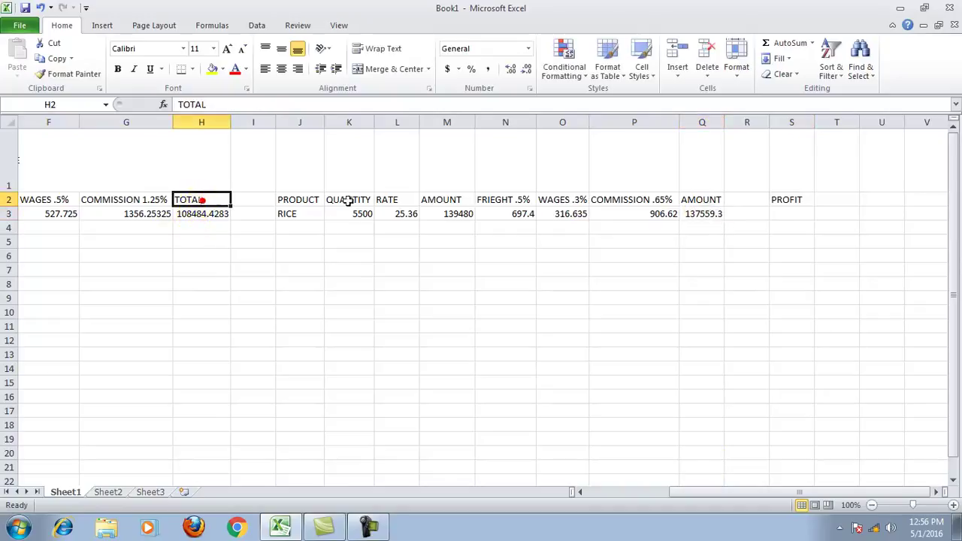
pyautogui.write('AMOUNT')
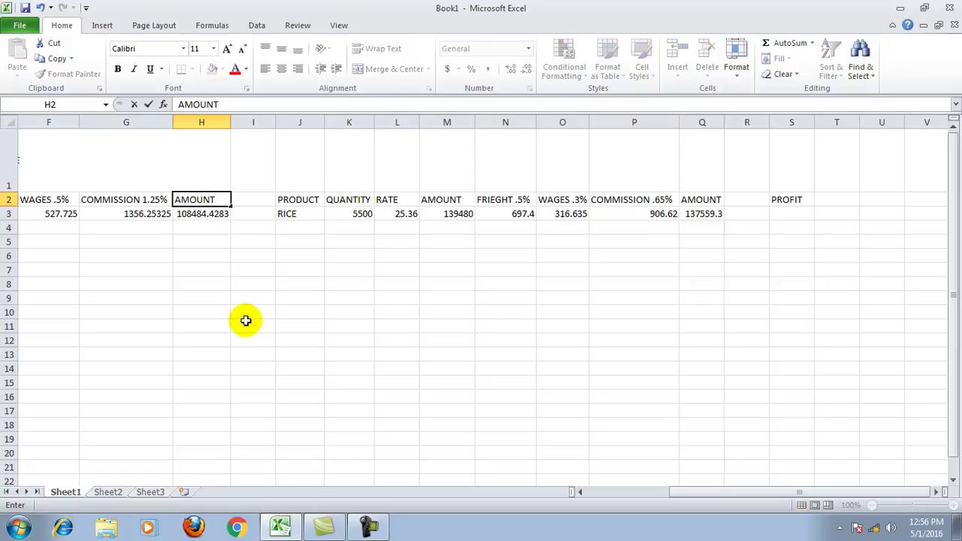
pyautogui.press('BackSpace')
pyautogui.press('BackSpace')
pyautogui.press('BackSpace')
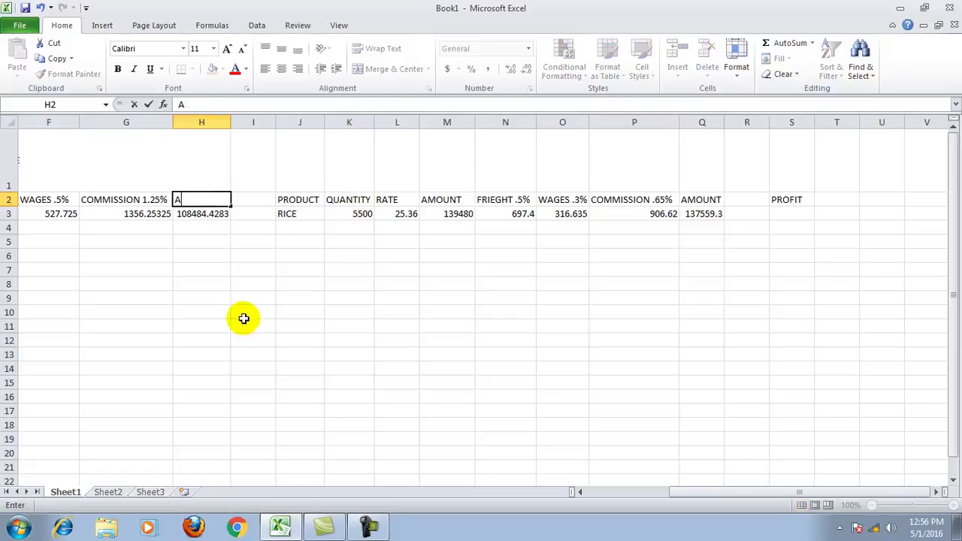
pyautogui.write('NET AMOUNT')
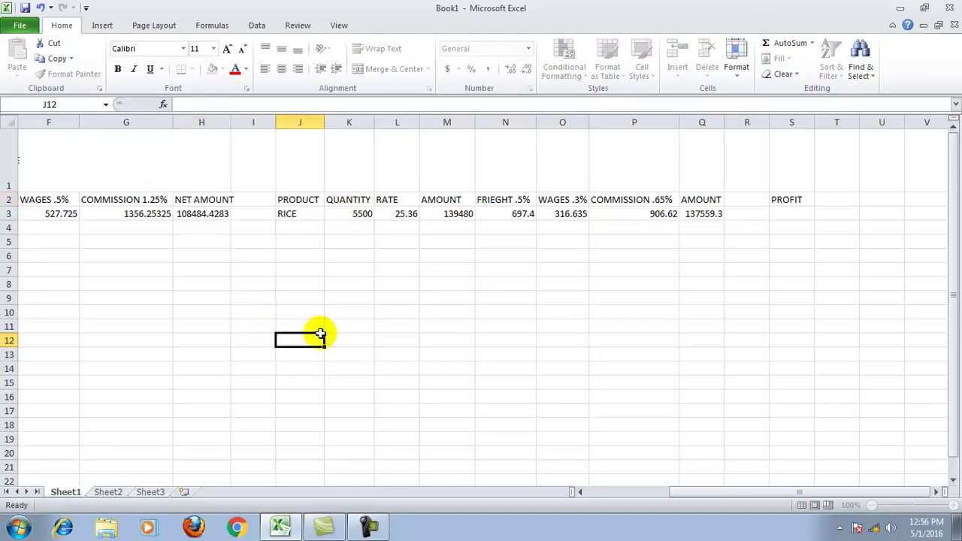
pyautogui.click(318, 331)
pyautogui.click(692, 199)
pyautogui.click(179, 105)
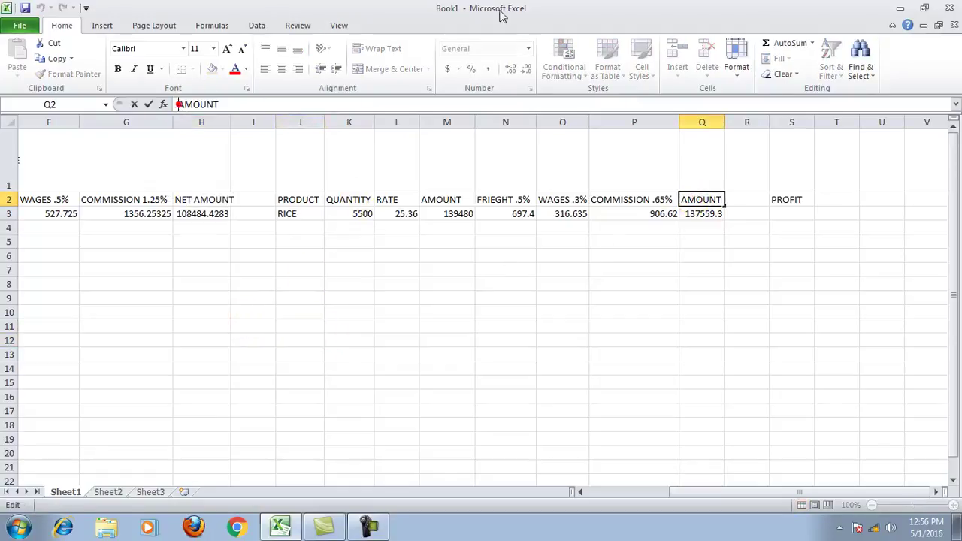
pyautogui.write('NET')
pyautogui.press('Return')
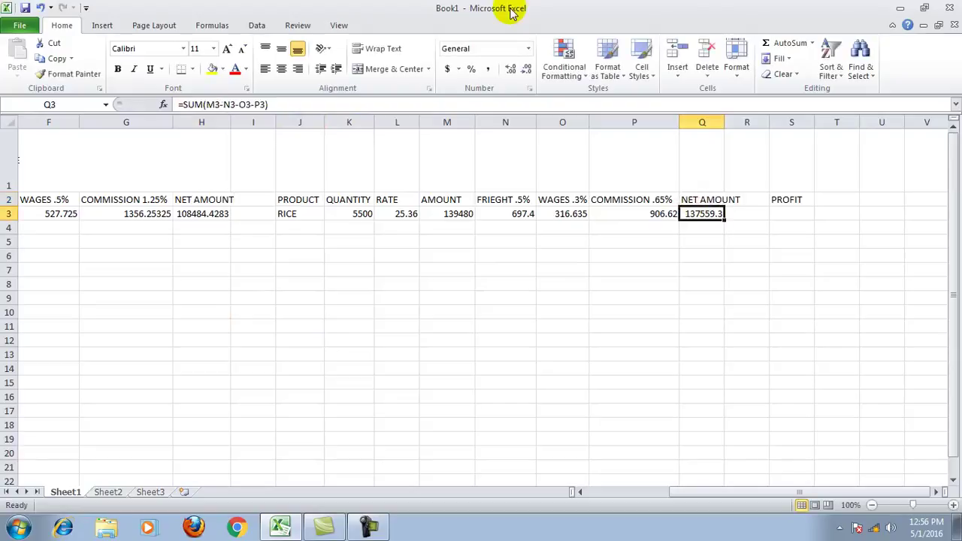
# - Widen columns Q and H so net amounts like 137559.345 show fully
pyautogui.click(464, 313)
pyautogui.moveTo(724, 121); pyautogui.dragTo(745, 140)
pyautogui.click(722, 225)
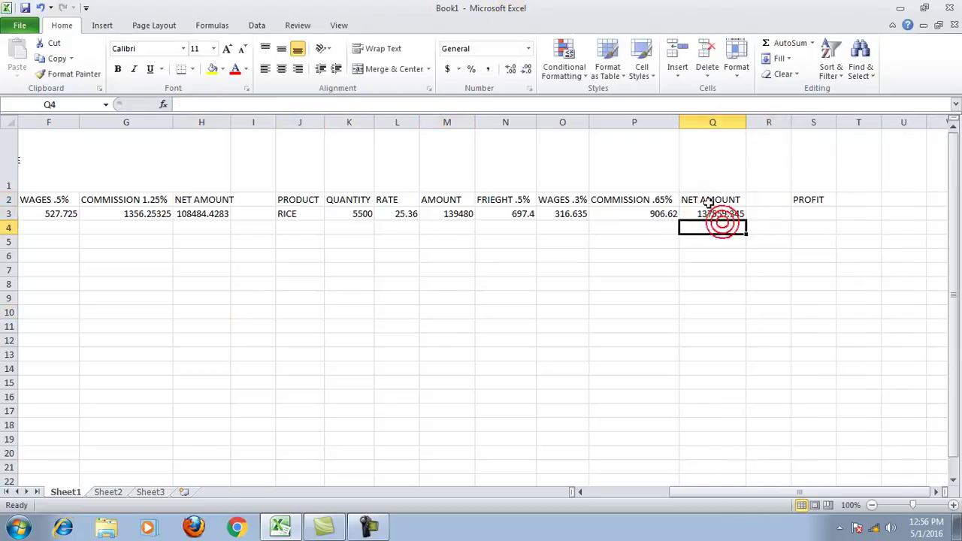
pyautogui.click(708, 200)
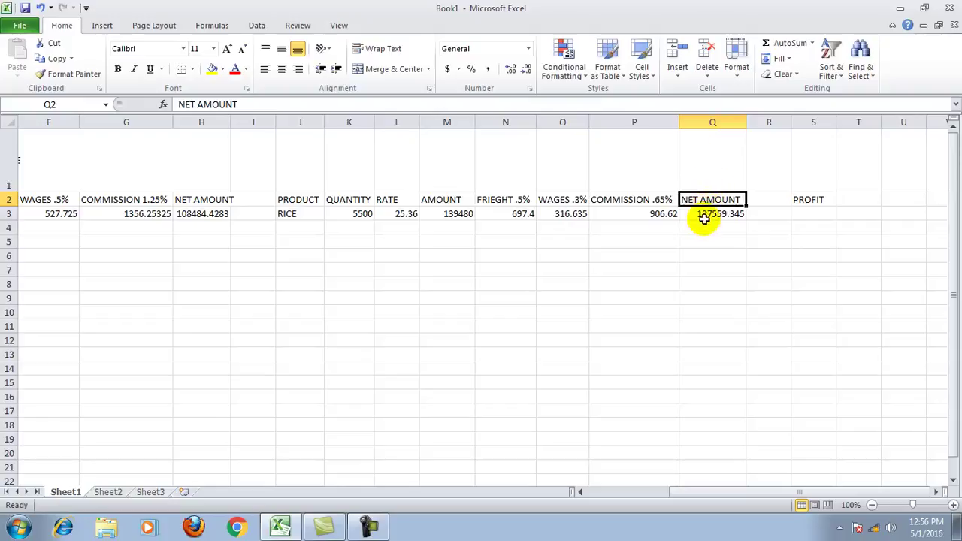
pyautogui.click(703, 214)
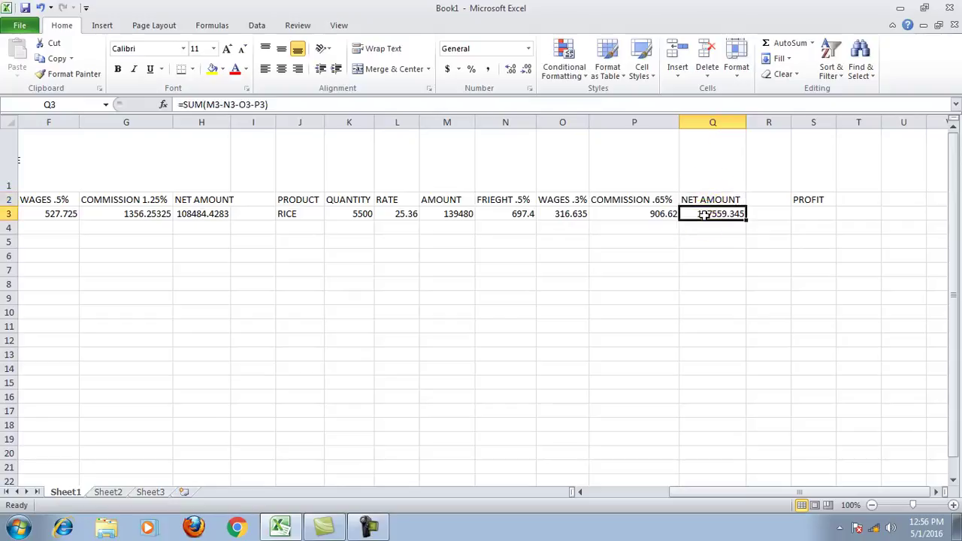
pyautogui.click(197, 213)
pyautogui.moveTo(231, 121); pyautogui.dragTo(238, 120)
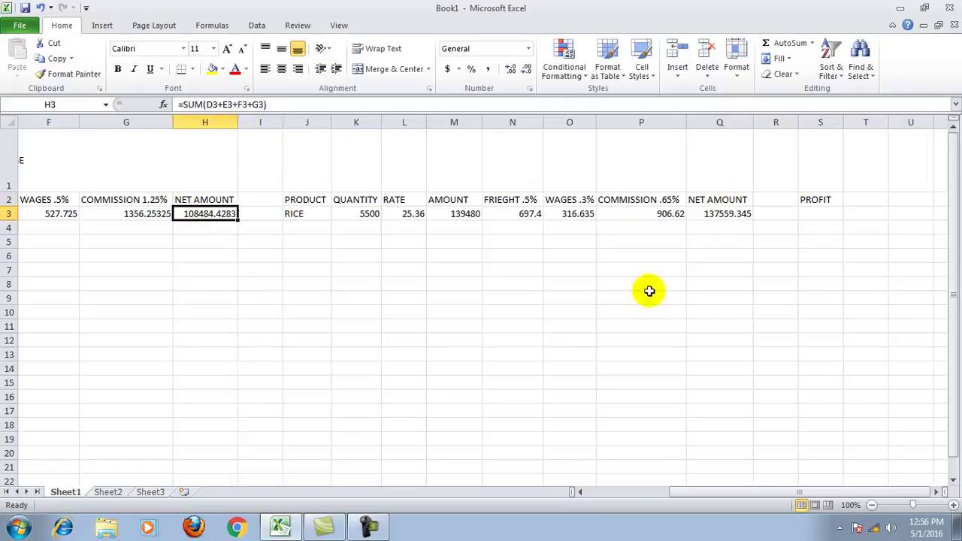
pyautogui.click(806, 212)
# - Enter the profit formula =SUM(Q3-H3) in S3
pyautogui.write('=SUM(')
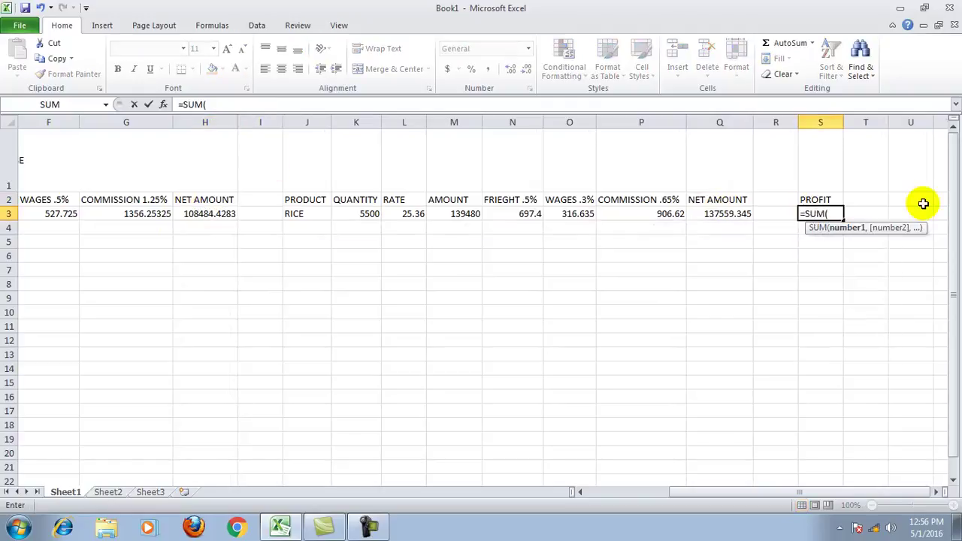
pyautogui.write('Q3-H3')
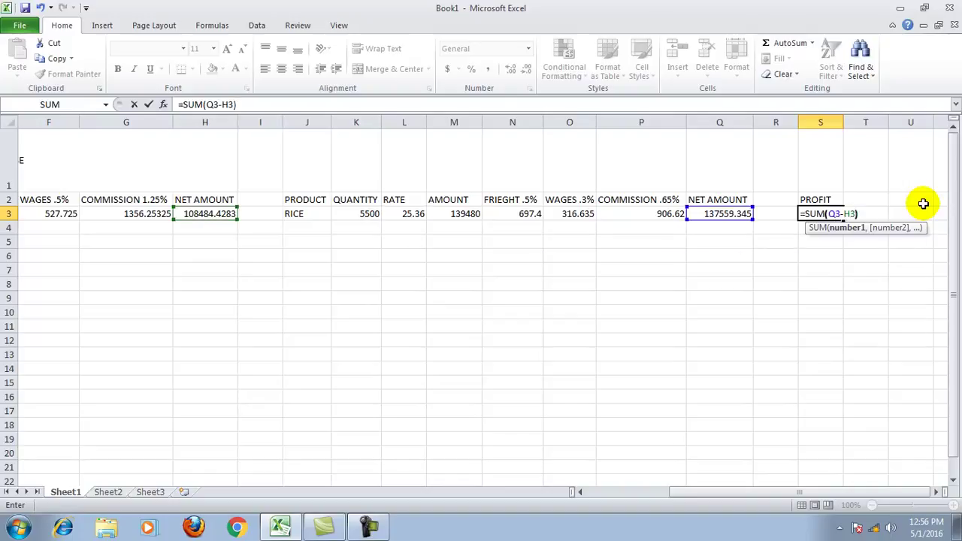
pyautogui.press('Return')
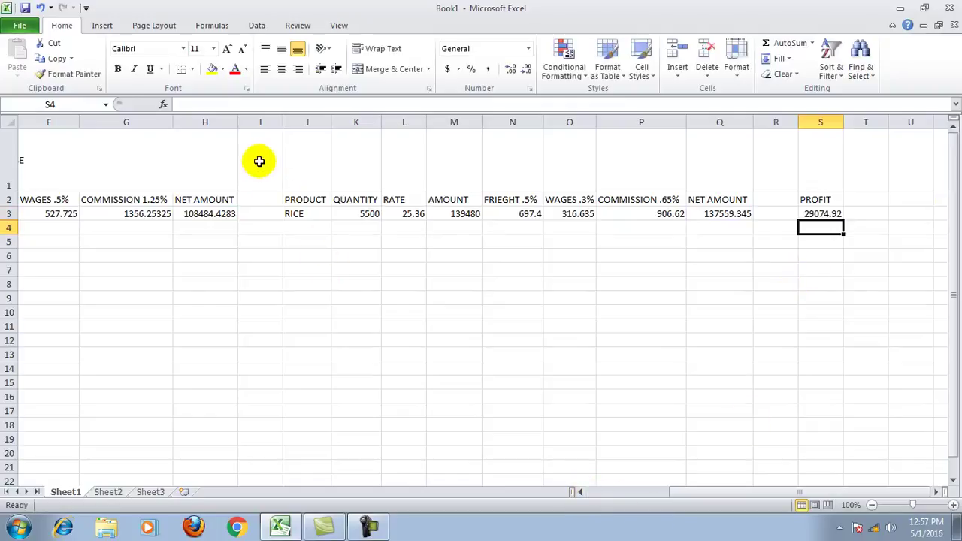
# - Merge I1:Q1 with middle alignment and title it SALE
pyautogui.moveTo(260, 160); pyautogui.dragTo(737, 161)
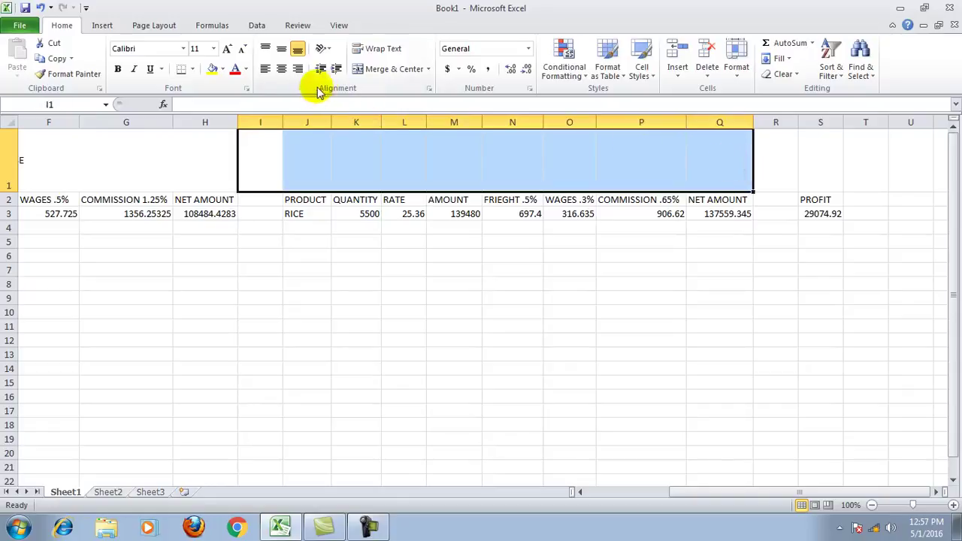
pyautogui.click(420, 69)
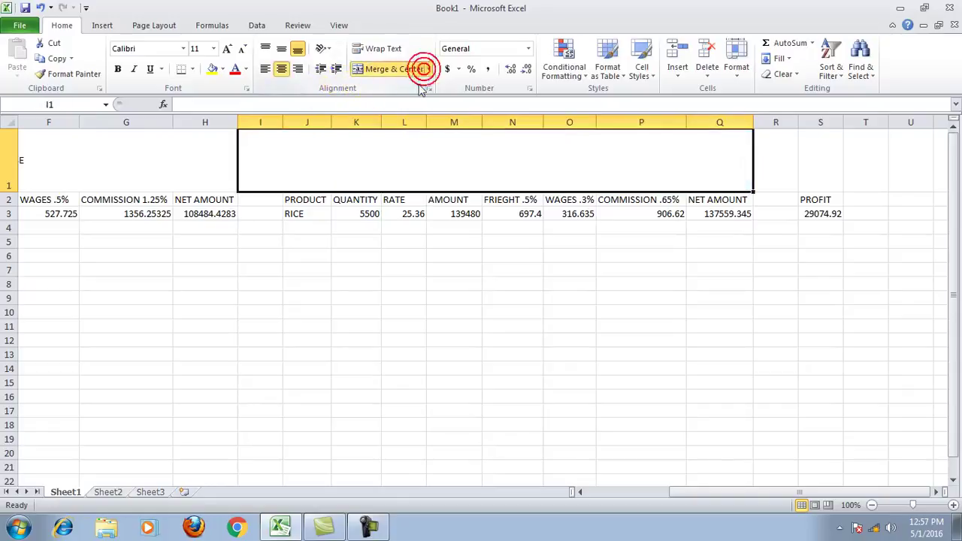
pyautogui.click(281, 48)
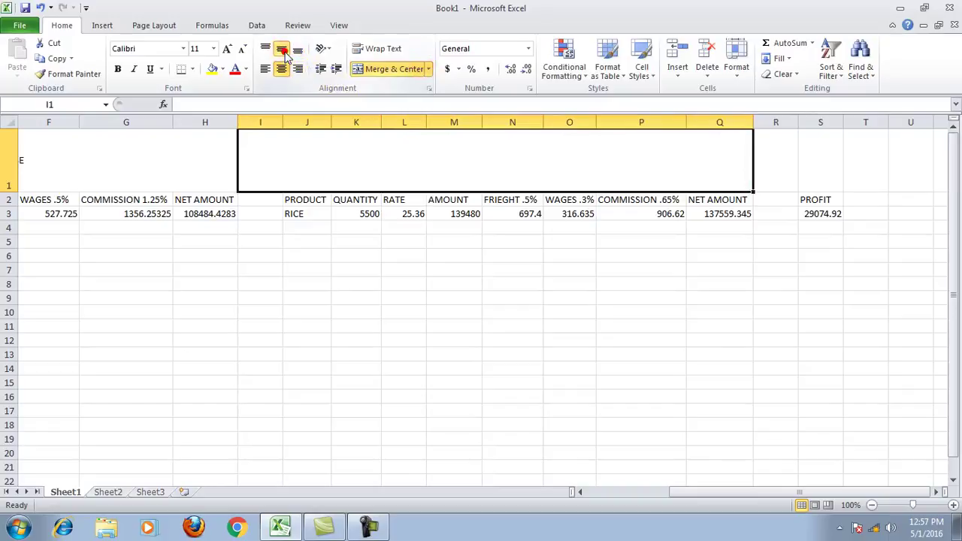
pyautogui.doubleClick(308, 158)
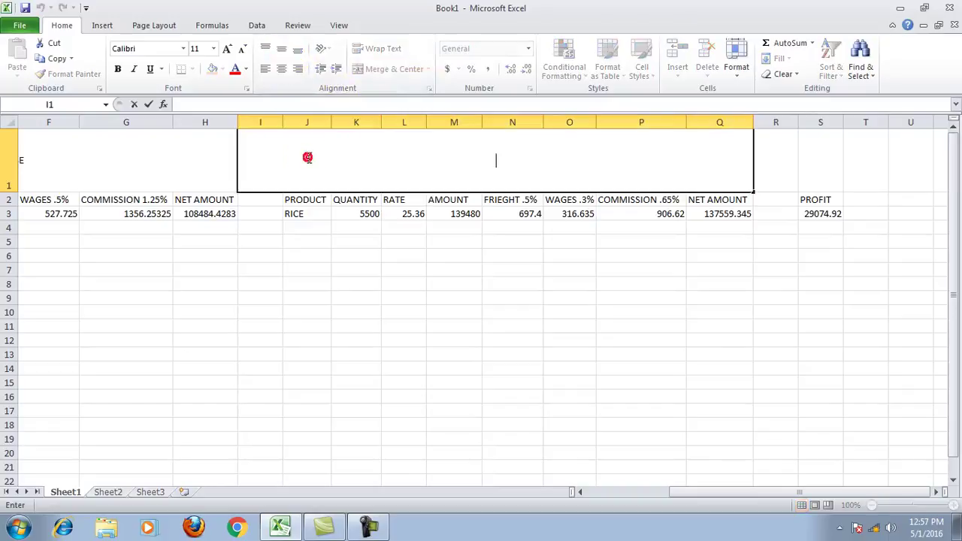
pyautogui.write('SALE')
pyautogui.click(364, 285)
# - Scroll back left from the SALE title and select the merged PURCHASE title
pyautogui.click(441, 158)
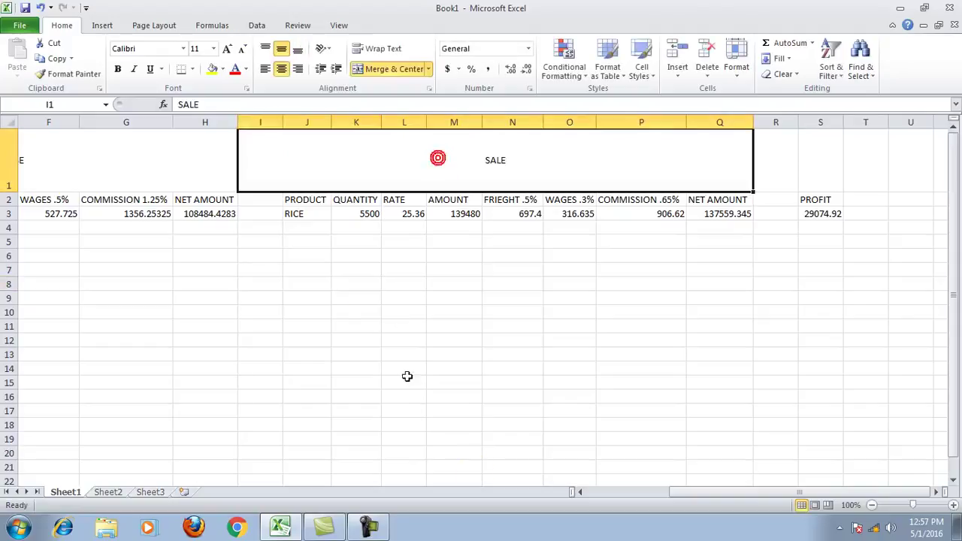
pyautogui.click(579, 492)
pyautogui.click(579, 492)
pyautogui.click(580, 492)
pyautogui.click(579, 492)
pyautogui.click(349, 158)
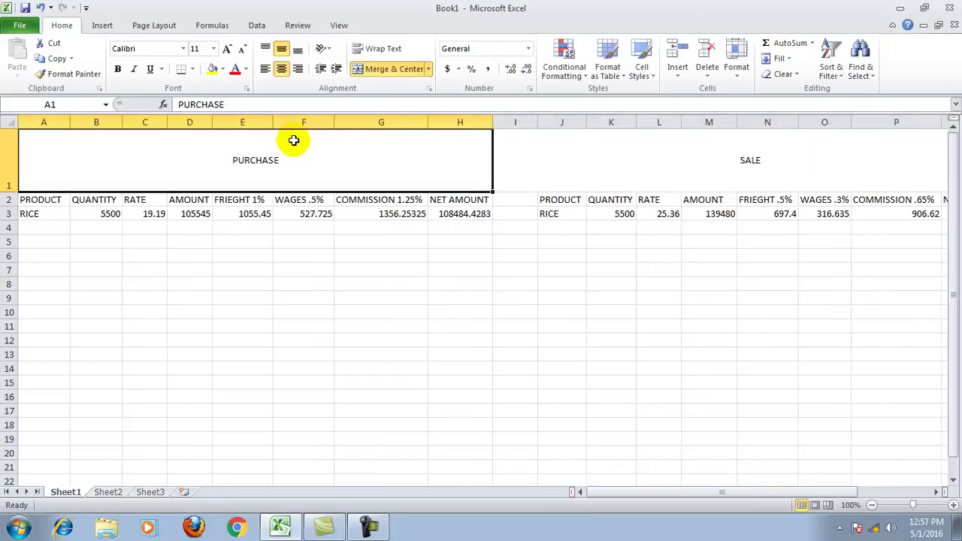
pyautogui.click(213, 49)
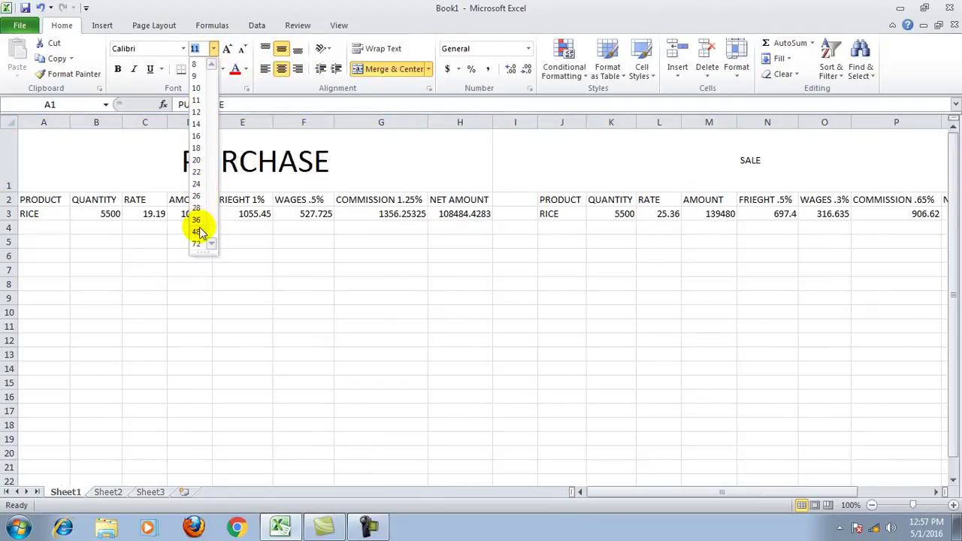
pyautogui.click(200, 231)
pyautogui.click(445, 264)
pyautogui.click(744, 157)
pyautogui.click(214, 49)
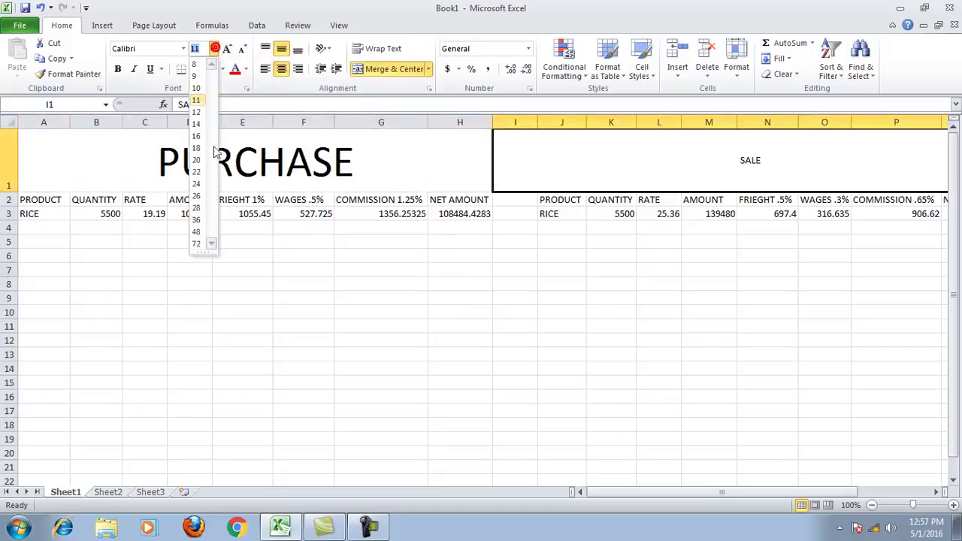
pyautogui.click(200, 230)
pyautogui.click(436, 313)
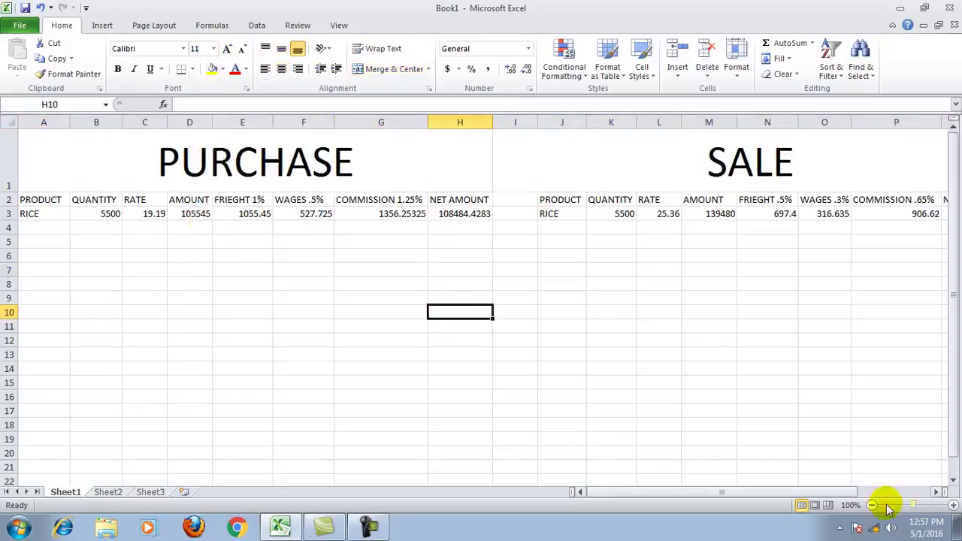
pyautogui.click(935, 493)
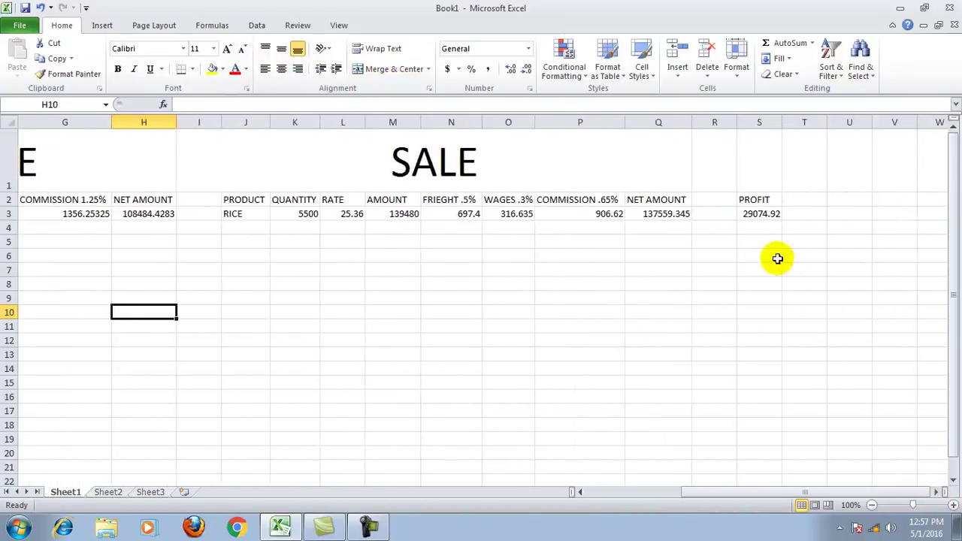
pyautogui.click(723, 165)
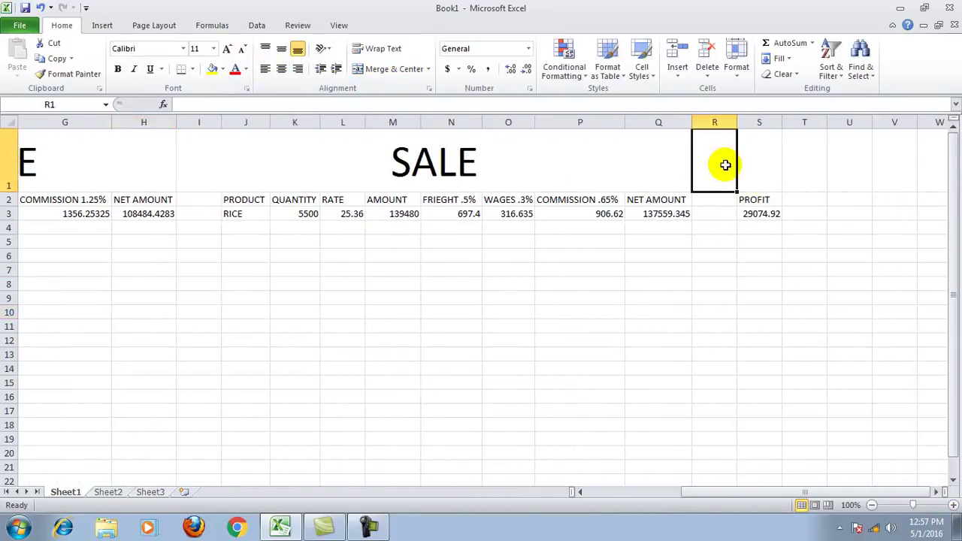
# - Merge R1:T1 with centred alignment and type the PROFIT title
pyautogui.moveTo(724, 164); pyautogui.dragTo(785, 163)
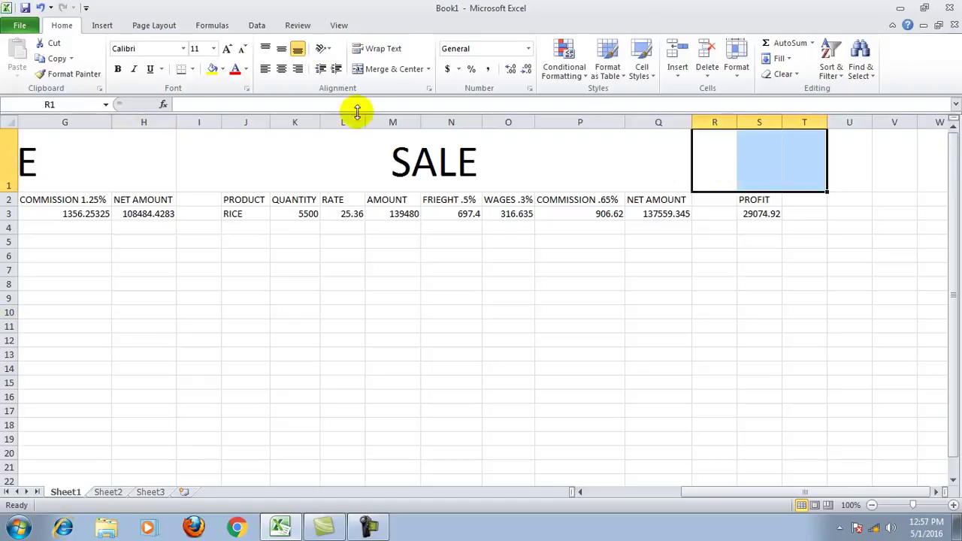
pyautogui.click(281, 68)
pyautogui.click(283, 50)
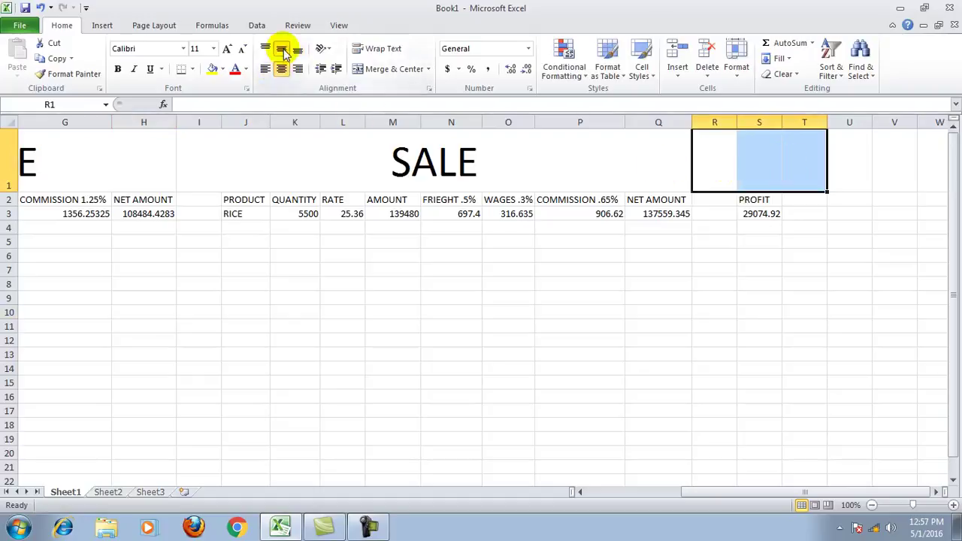
pyautogui.click(381, 71)
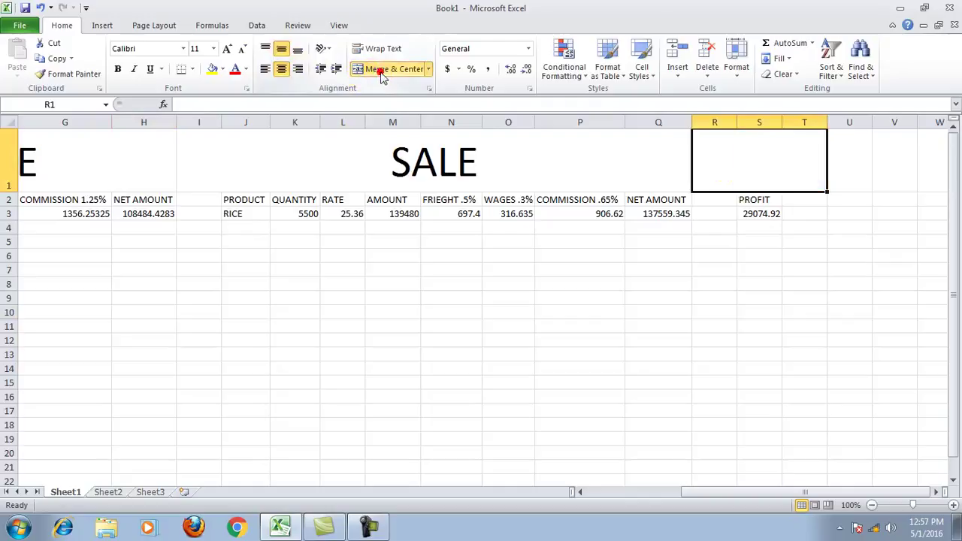
pyautogui.write('PRO')
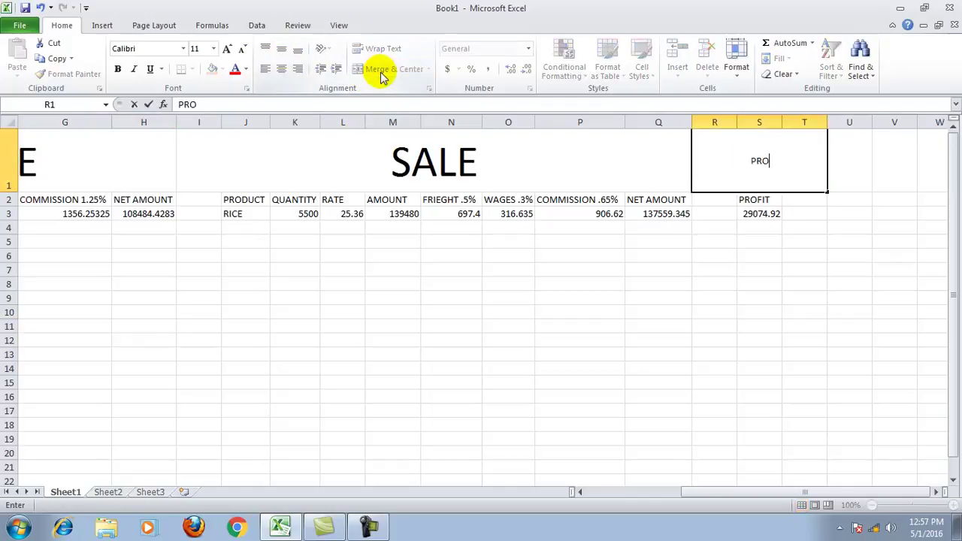
pyautogui.write('R')
pyautogui.press('BackSpace')
pyautogui.write('T')
pyautogui.click(395, 311)
# - Enlarge the PROFIT title to font size 48, then settle on 36
pyautogui.click(730, 159)
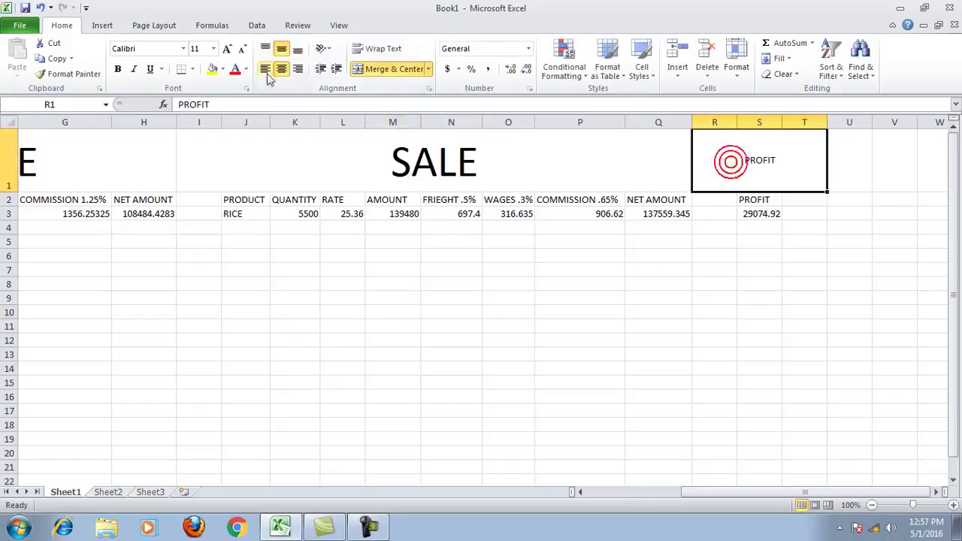
pyautogui.click(214, 49)
pyautogui.click(203, 239)
pyautogui.click(478, 295)
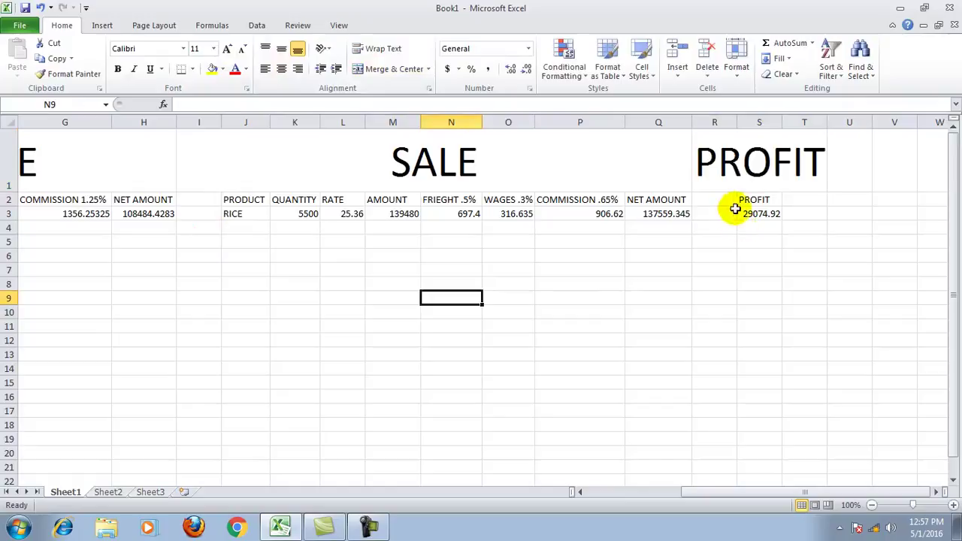
pyautogui.click(831, 198)
pyautogui.click(759, 171)
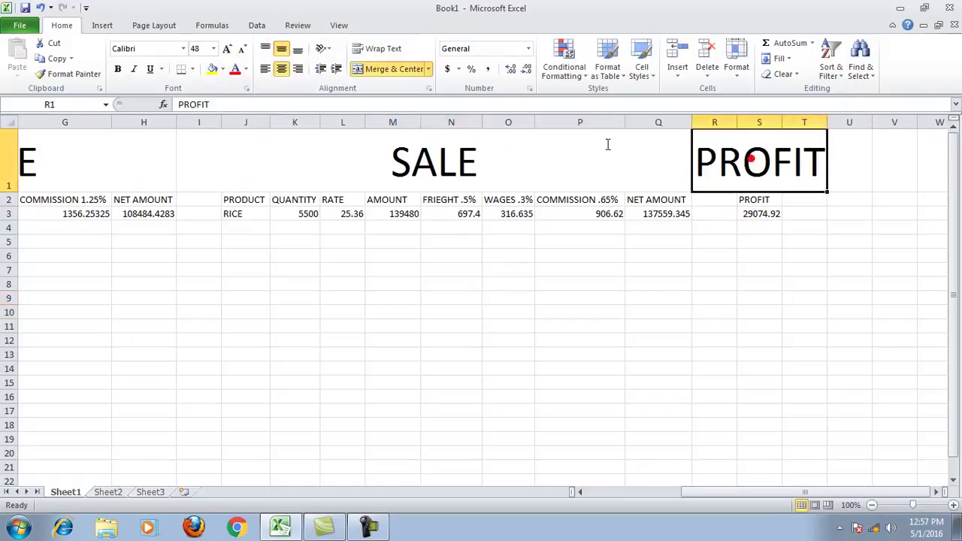
pyautogui.click(214, 49)
pyautogui.click(195, 219)
pyautogui.click(399, 313)
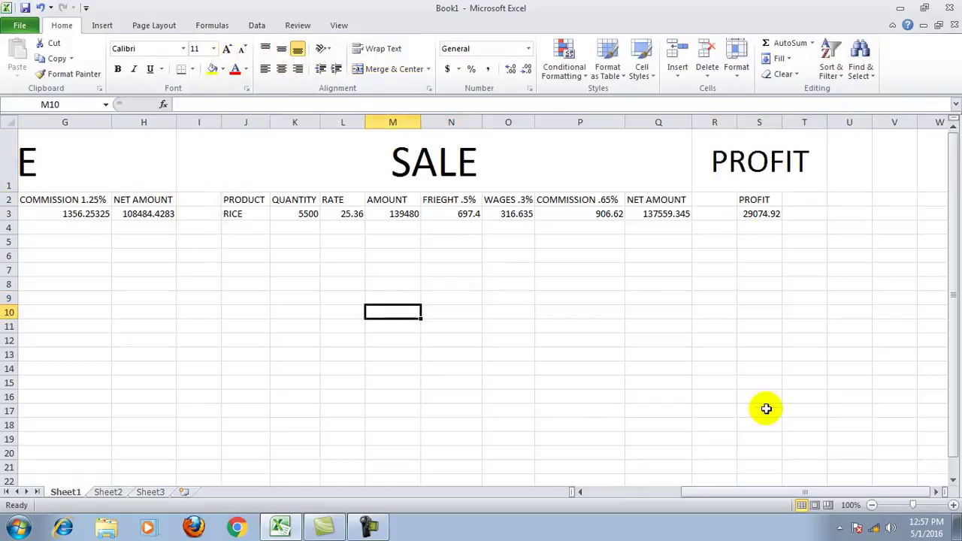
# - Scroll back to column A and select the AMOUNT formula in D3
pyautogui.click(580, 492)
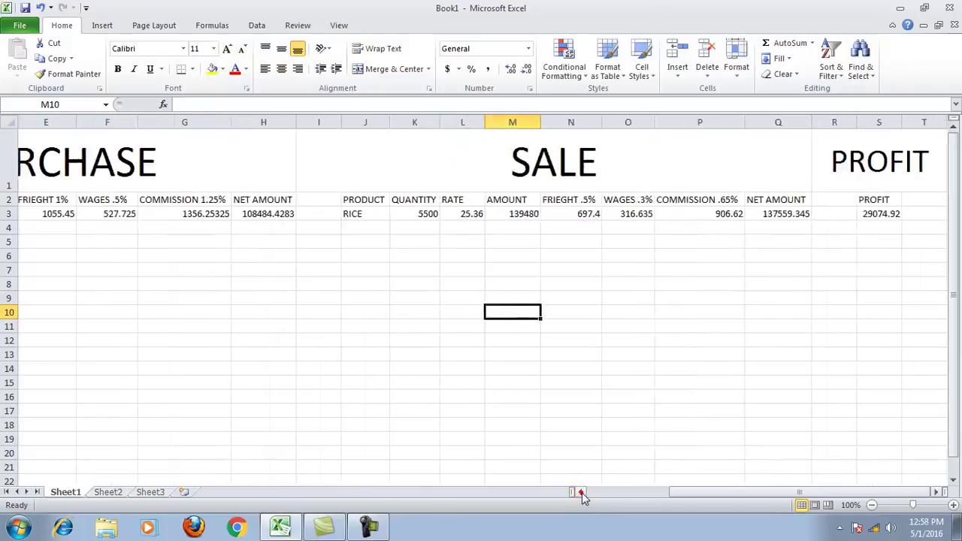
pyautogui.click(580, 492)
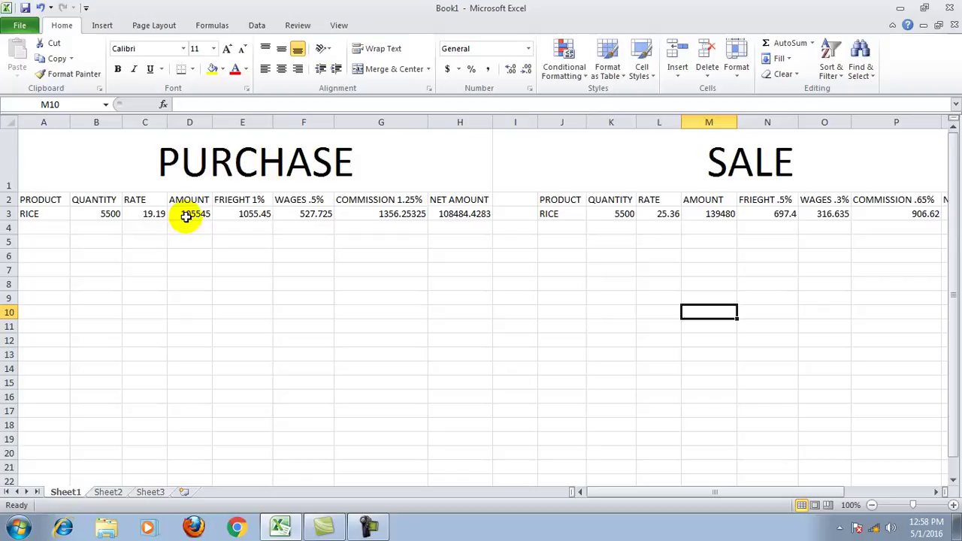
pyautogui.click(186, 216)
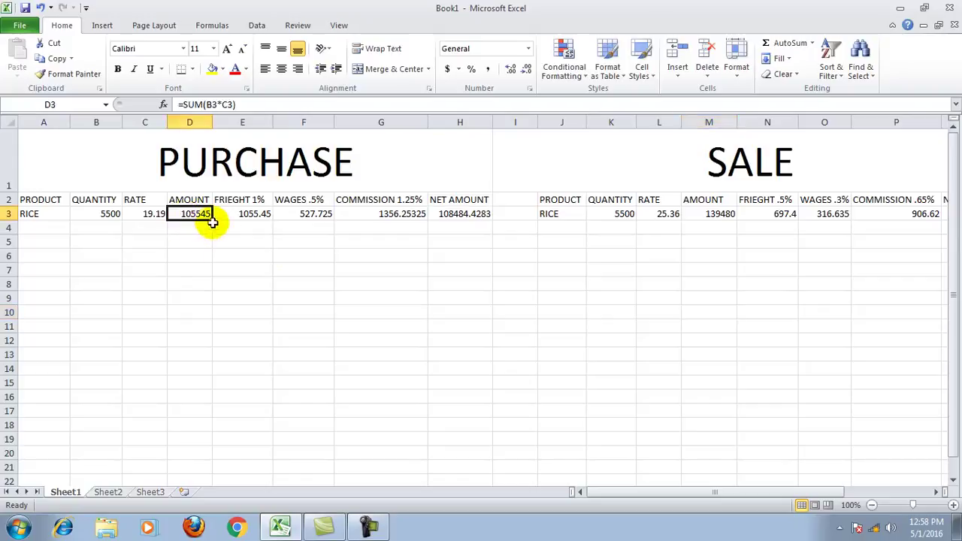
# - Fill the PURCHASE AMOUNT, freight, wages, commission and NET AMOUNT formulas (D3:H3) down to row 20
pyautogui.moveTo(213, 221); pyautogui.dragTo(198, 445)
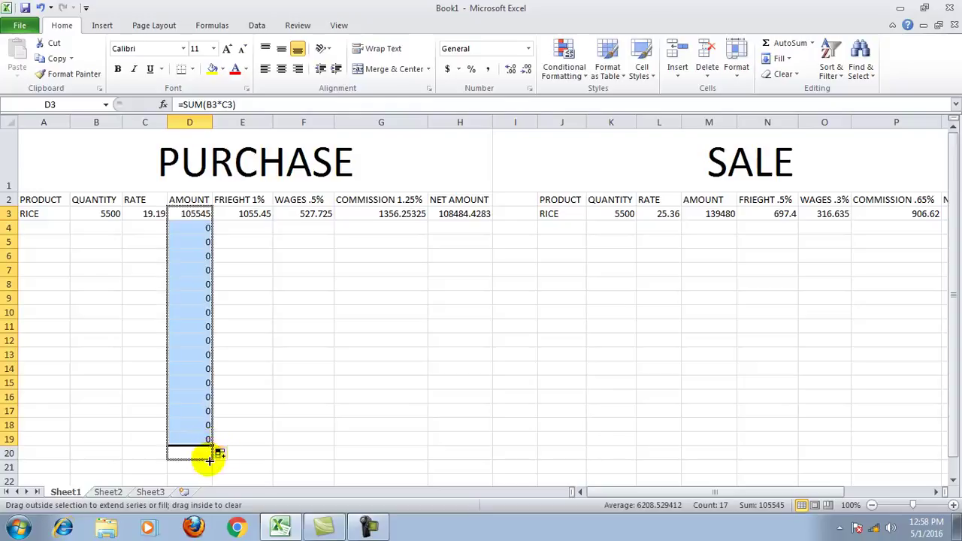
pyautogui.moveTo(213, 446); pyautogui.dragTo(211, 453)
pyautogui.click(254, 442)
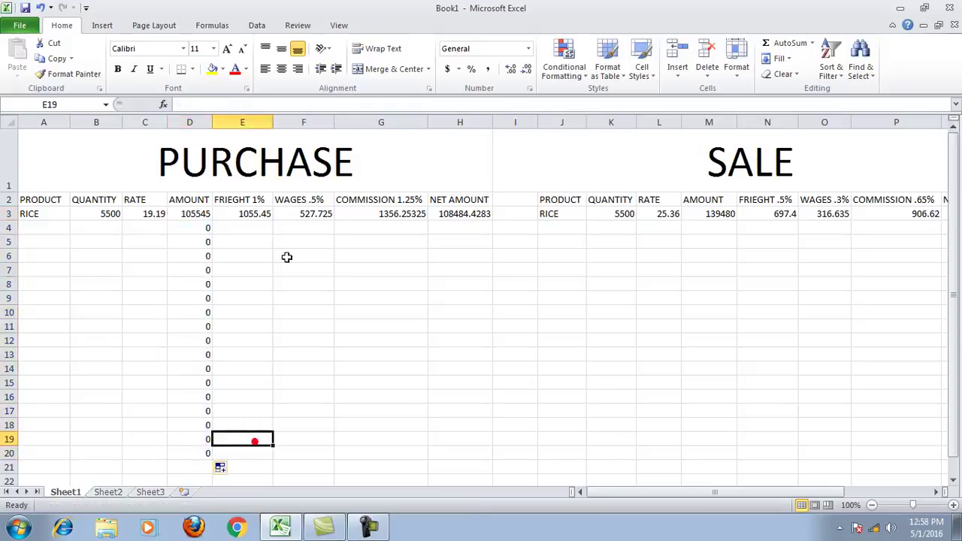
pyautogui.click(254, 216)
pyautogui.moveTo(272, 220); pyautogui.dragTo(262, 453)
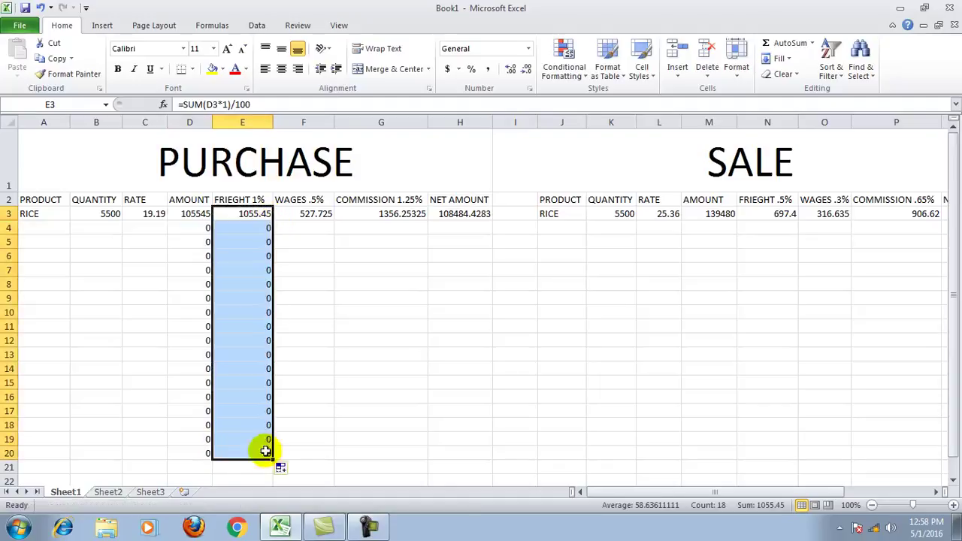
pyautogui.click(320, 216)
pyautogui.moveTo(333, 220); pyautogui.dragTo(338, 454)
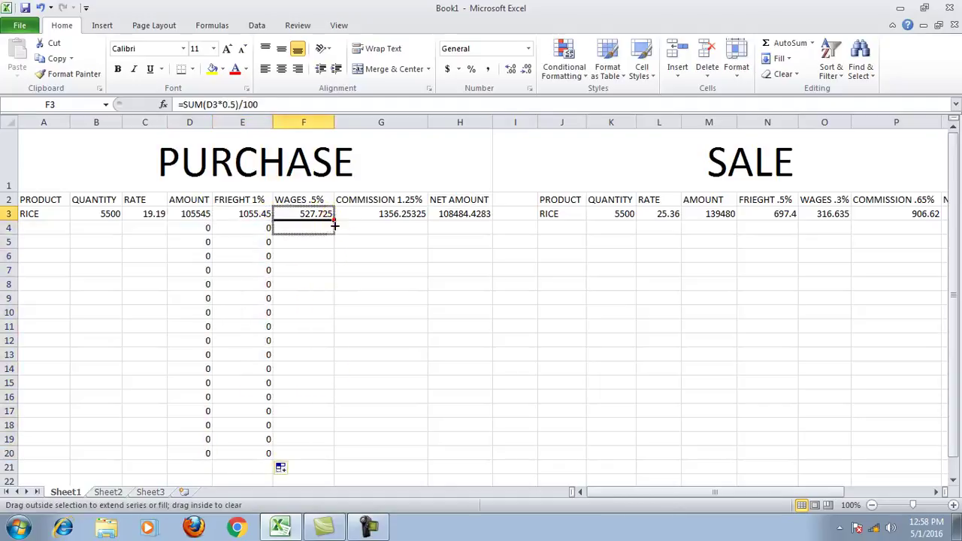
pyautogui.click(399, 215)
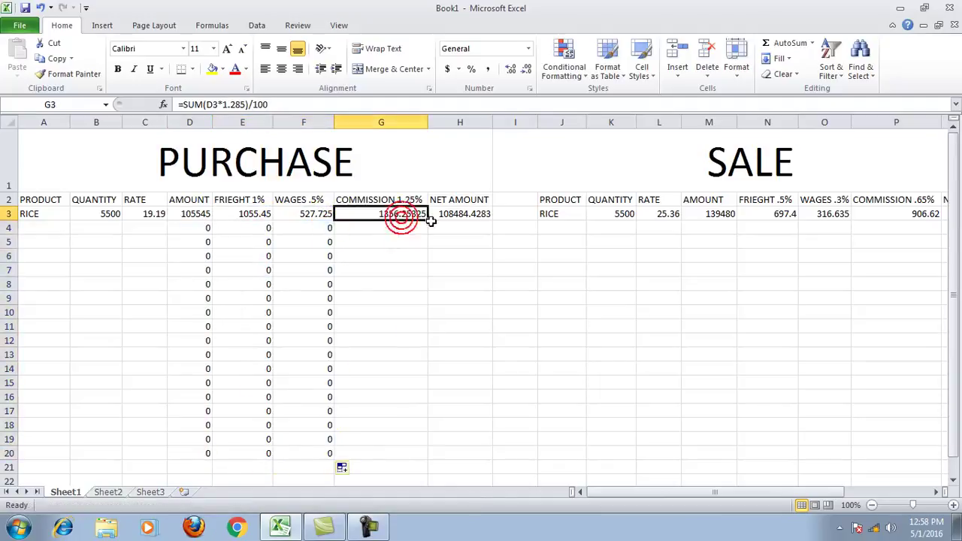
pyautogui.moveTo(427, 220); pyautogui.dragTo(429, 453)
pyautogui.click(481, 218)
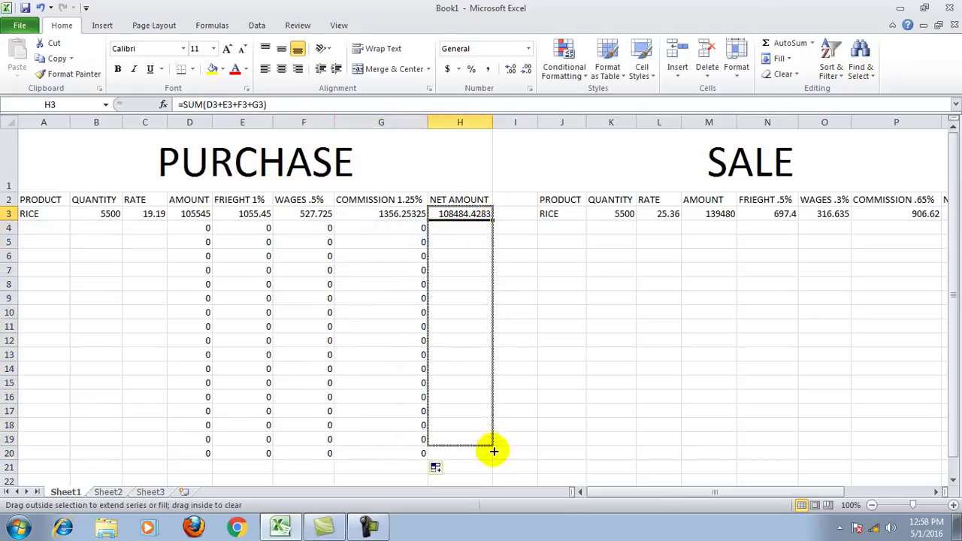
pyautogui.moveTo(494, 220); pyautogui.dragTo(492, 454)
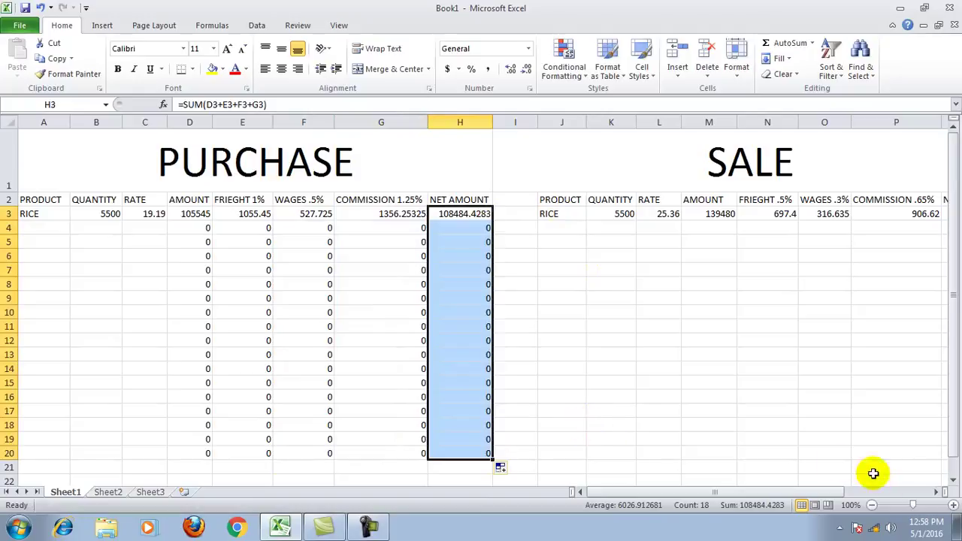
pyautogui.click(936, 492)
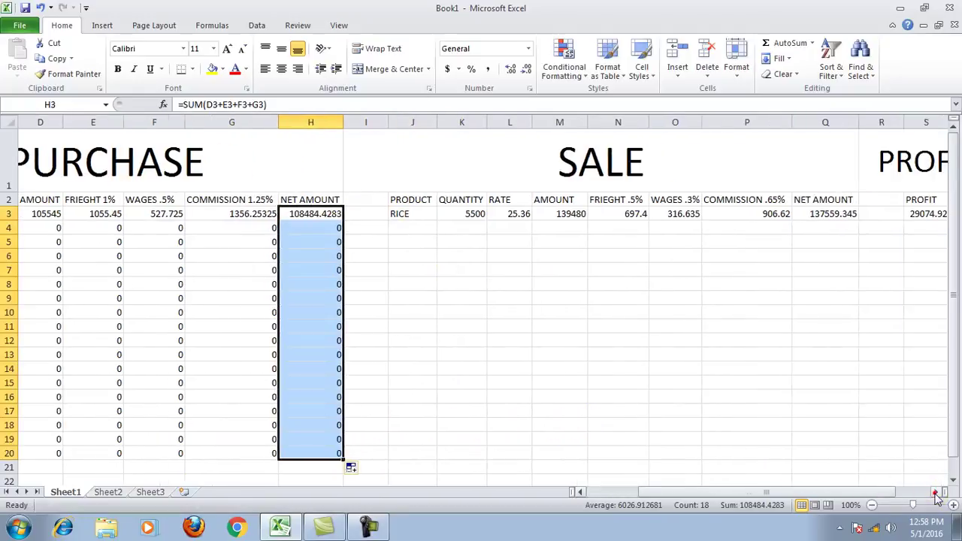
# - Fill the SALE AMOUNT through NET AMOUNT formulas (M3:Q3) down to row 20
pyautogui.click(577, 216)
pyautogui.moveTo(588, 221); pyautogui.dragTo(608, 460)
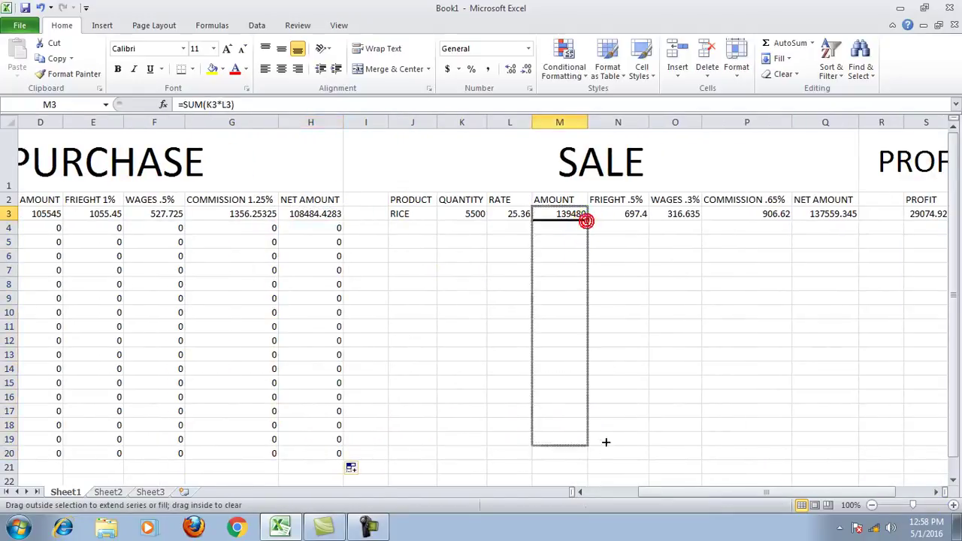
pyautogui.click(628, 214)
pyautogui.moveTo(648, 221); pyautogui.dragTo(648, 455)
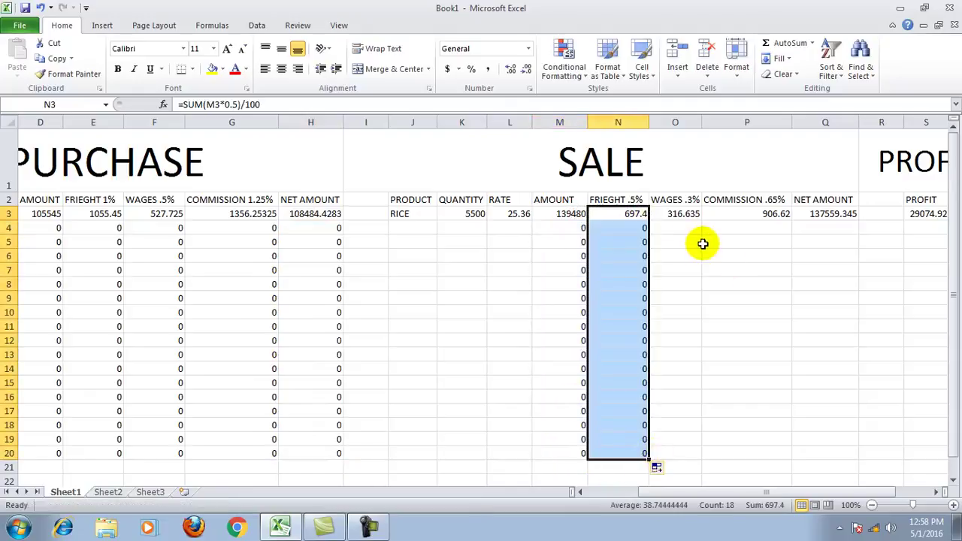
pyautogui.click(676, 214)
pyautogui.moveTo(701, 219); pyautogui.dragTo(709, 458)
pyautogui.click(752, 216)
pyautogui.moveTo(791, 221); pyautogui.dragTo(791, 457)
pyautogui.click(842, 213)
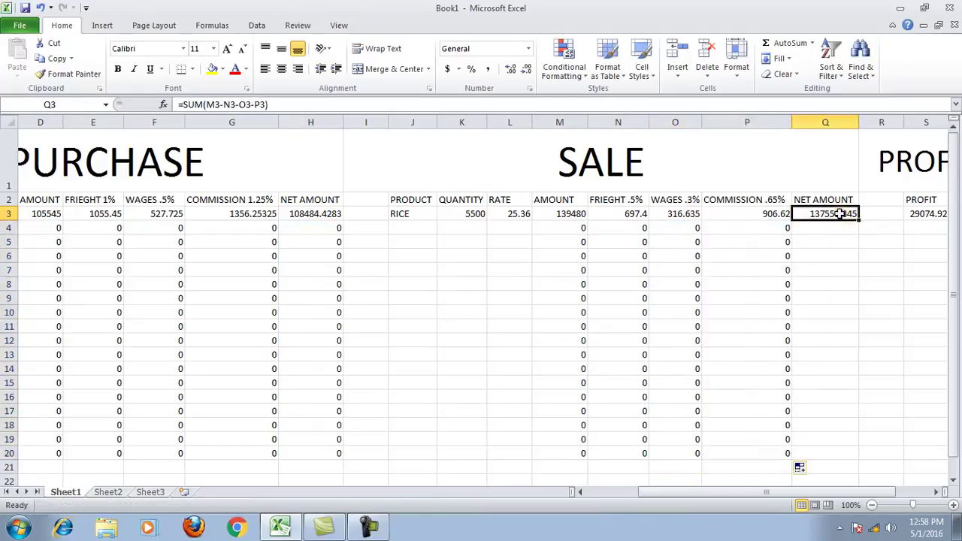
pyautogui.moveTo(857, 220); pyautogui.dragTo(856, 457)
pyautogui.click(905, 411)
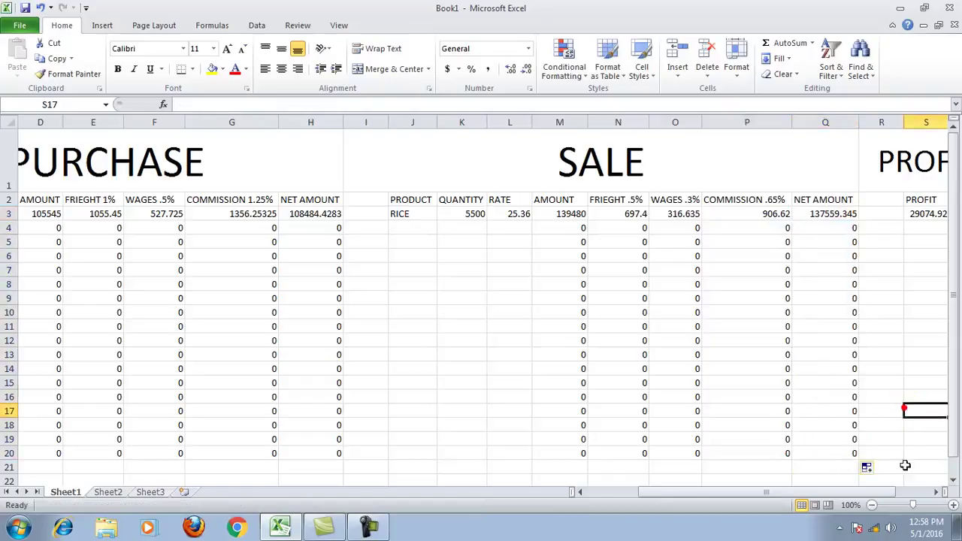
# - Fill the PROFIT formula in S3 down to row 20, then return to column A
pyautogui.click(936, 492)
pyautogui.click(936, 491)
pyautogui.click(823, 216)
pyautogui.moveTo(843, 223); pyautogui.dragTo(842, 454)
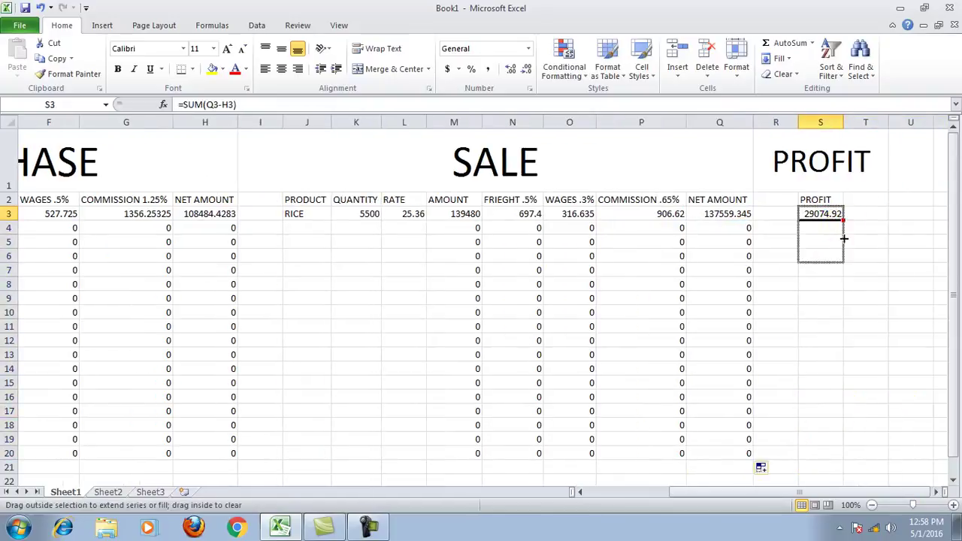
pyautogui.click(580, 492)
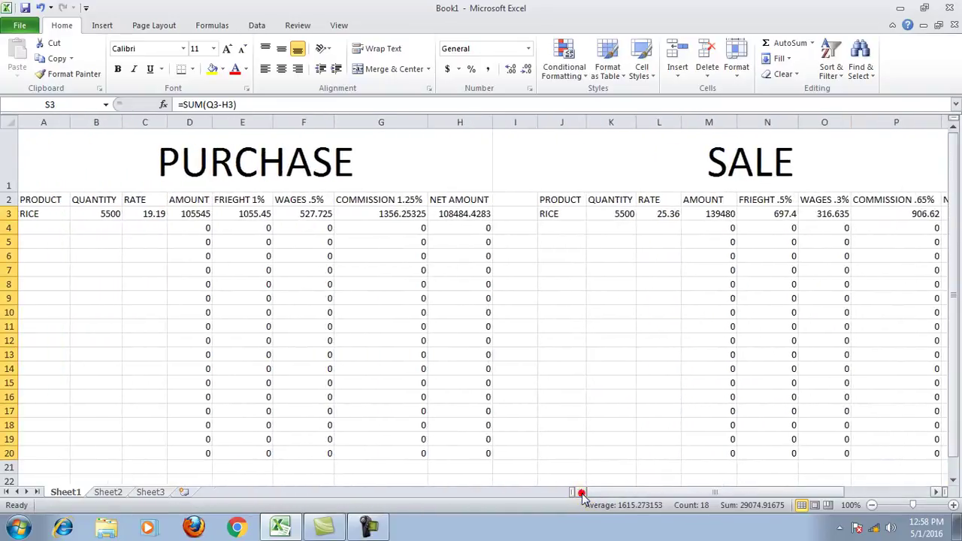
pyautogui.click(43, 228)
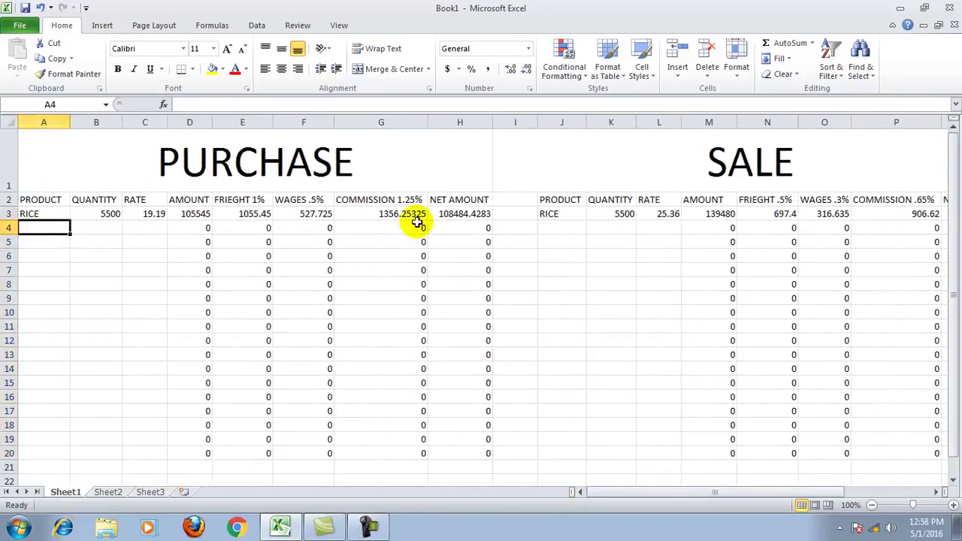
# - Enter SALT in A4 with quantity 2500 and purchase rate 7.2
pyautogui.write('SALT')
pyautogui.press('Tab')
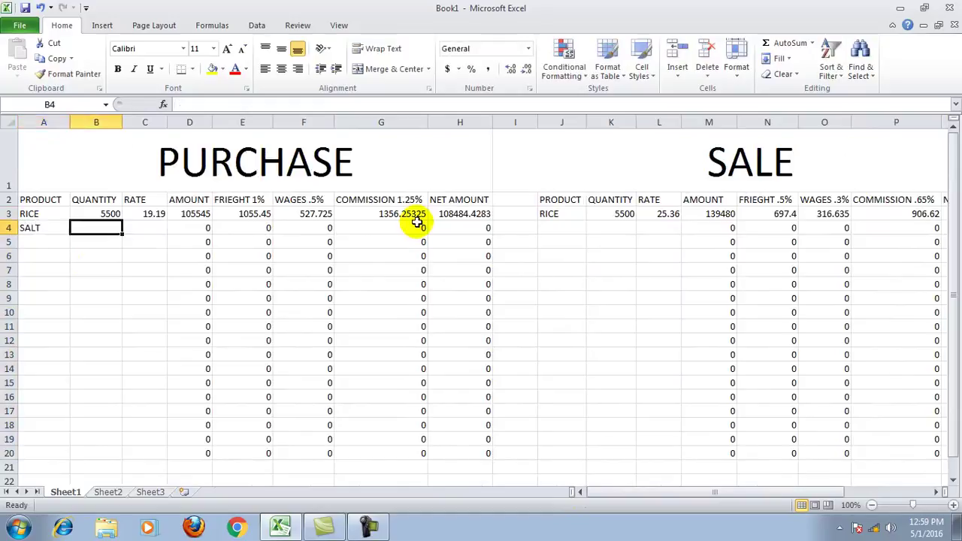
pyautogui.write('2500')
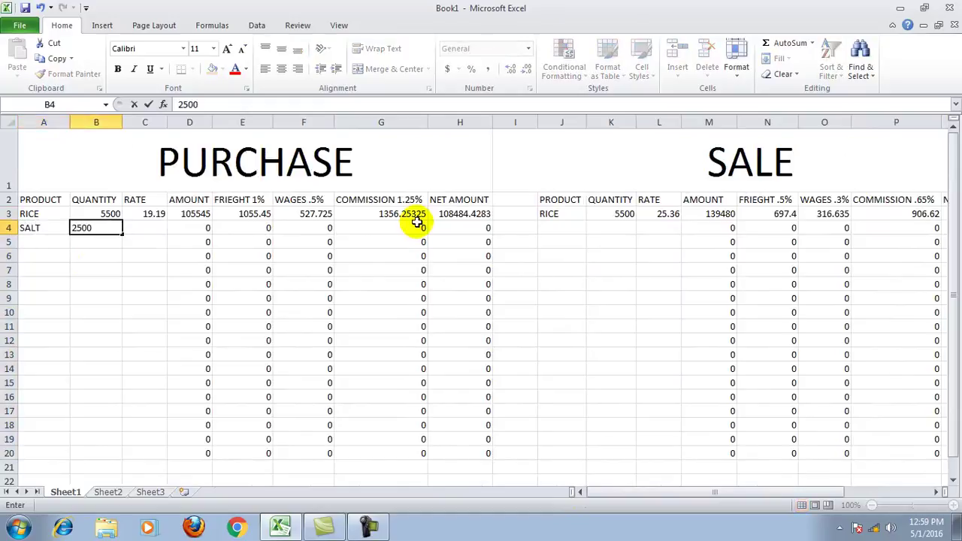
pyautogui.press('Tab')
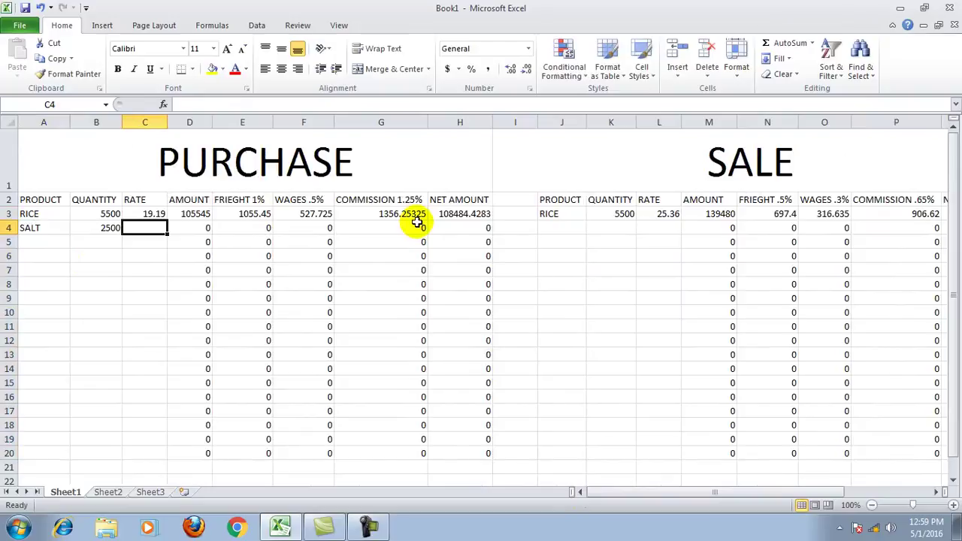
pyautogui.write('7.20')
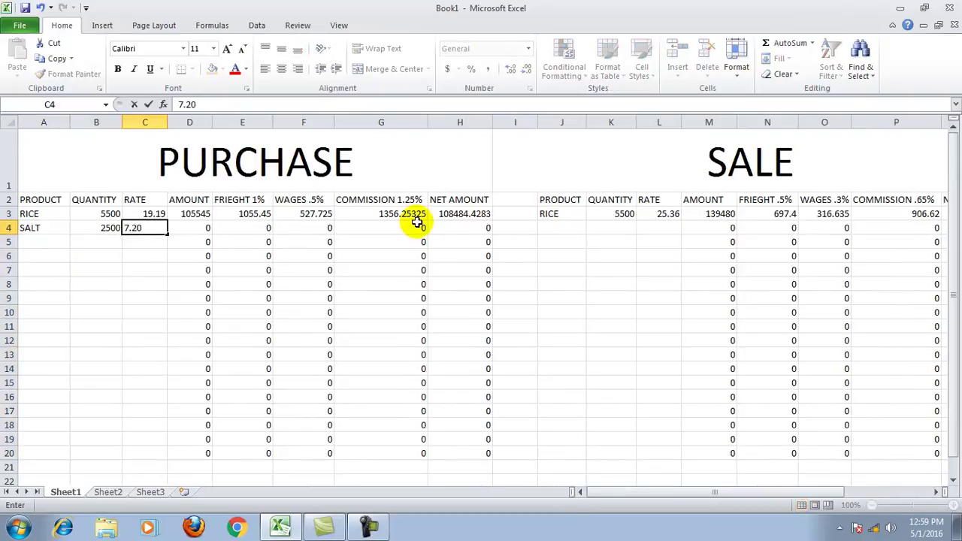
pyautogui.press('Tab')
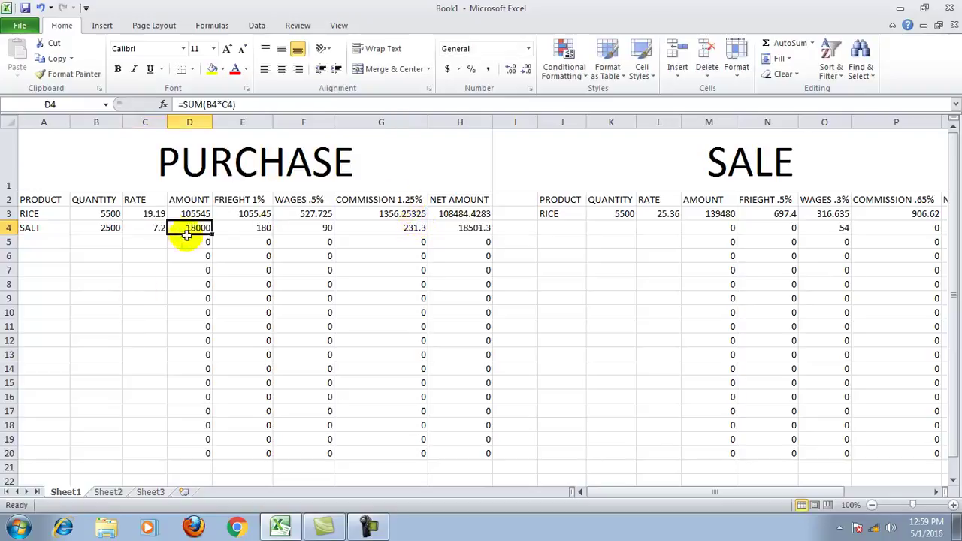
# - Check the SALT row's formulas from B4 to H4, confirming net amount 18501.3
pyautogui.click(458, 233)
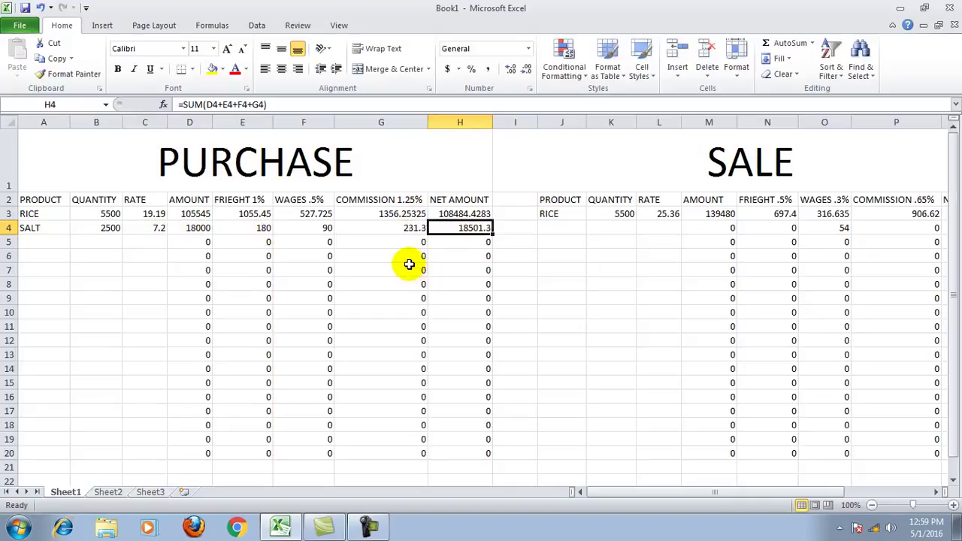
pyautogui.click(91, 230)
pyautogui.click(144, 226)
pyautogui.click(185, 230)
pyautogui.click(241, 230)
pyautogui.click(297, 229)
pyautogui.click(380, 227)
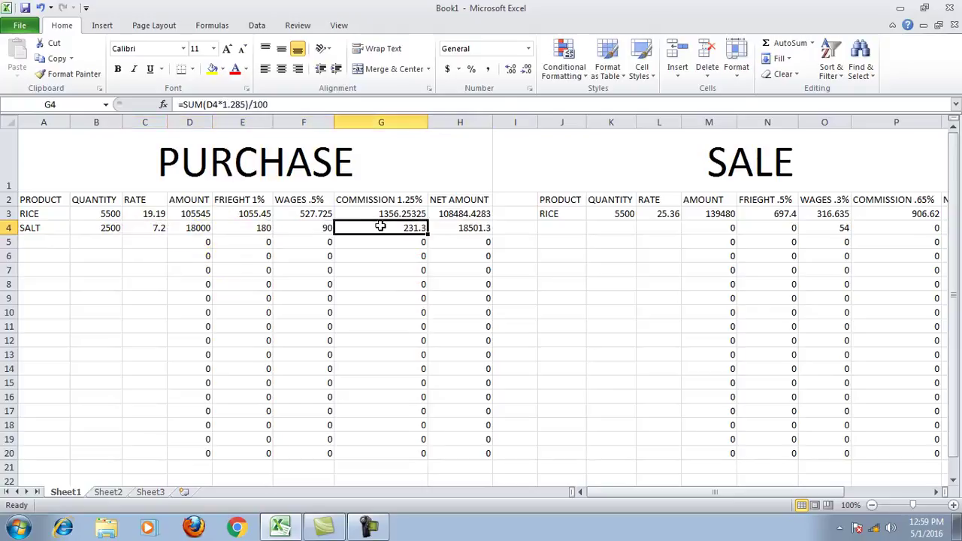
pyautogui.click(436, 227)
pyautogui.click(554, 229)
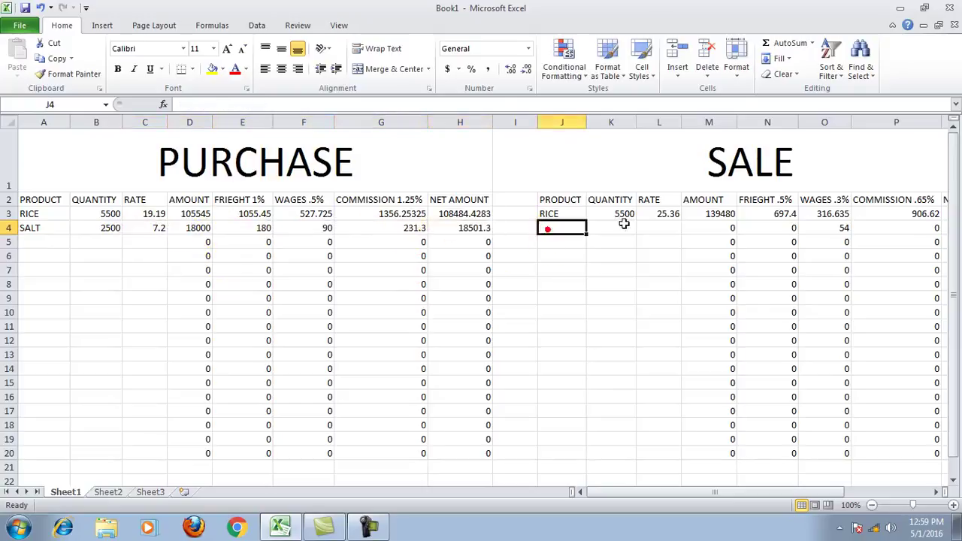
# - Enter SALT in J4 with quantity 2500 and rate 10.26, confirming profit 6799.725 in S4
pyautogui.write('SALT')
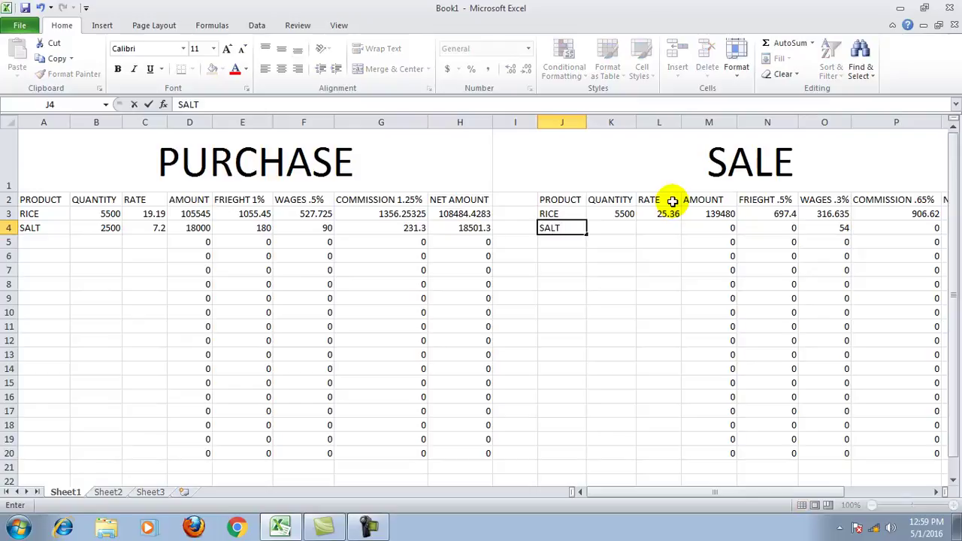
pyautogui.press('Tab')
pyautogui.write('2')
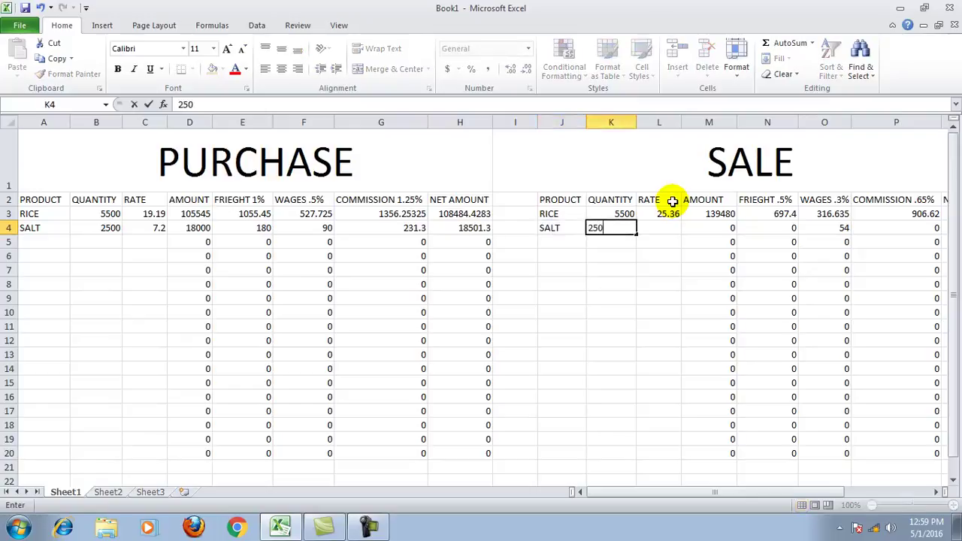
pyautogui.press('Tab')
pyautogui.write('1')
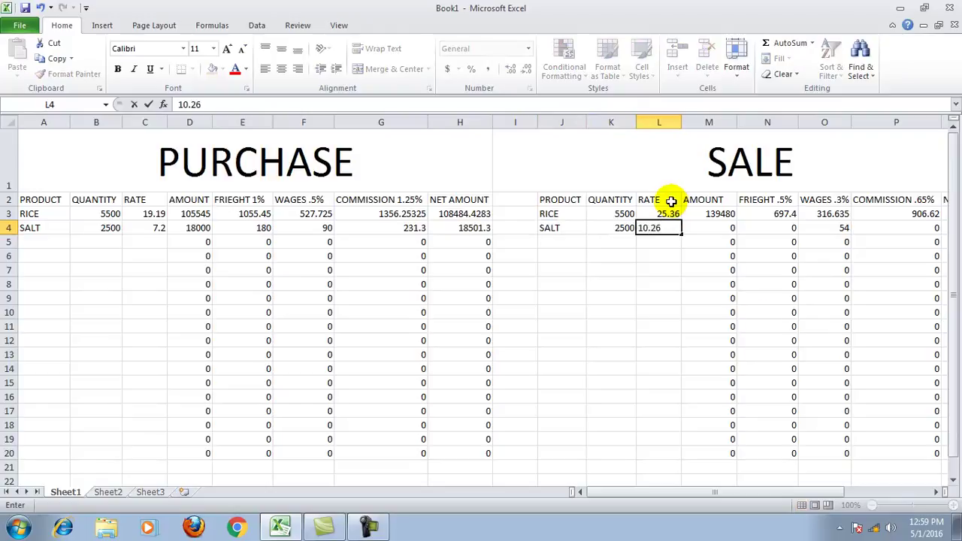
pyautogui.click(852, 439)
pyautogui.click(935, 492)
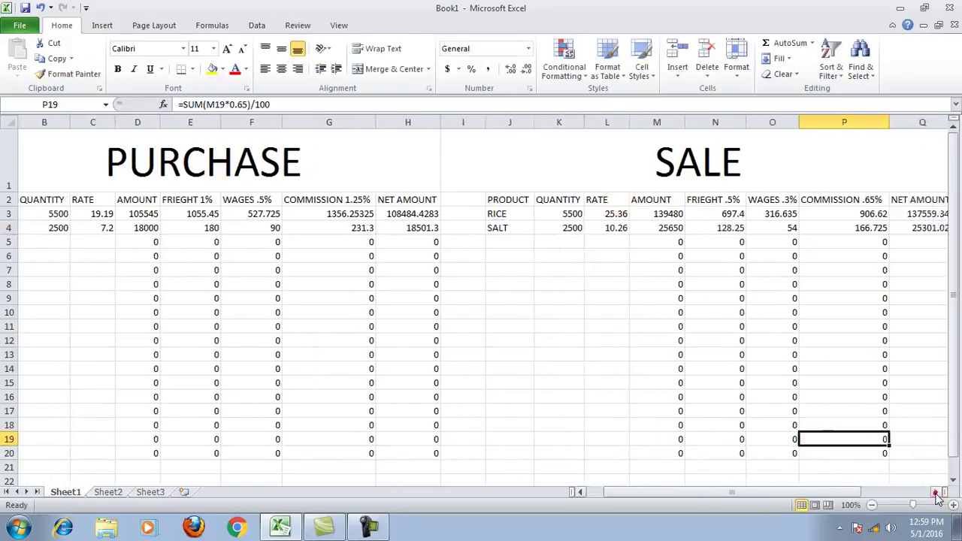
pyautogui.moveTo(937, 498); pyautogui.dragTo(938, 498)
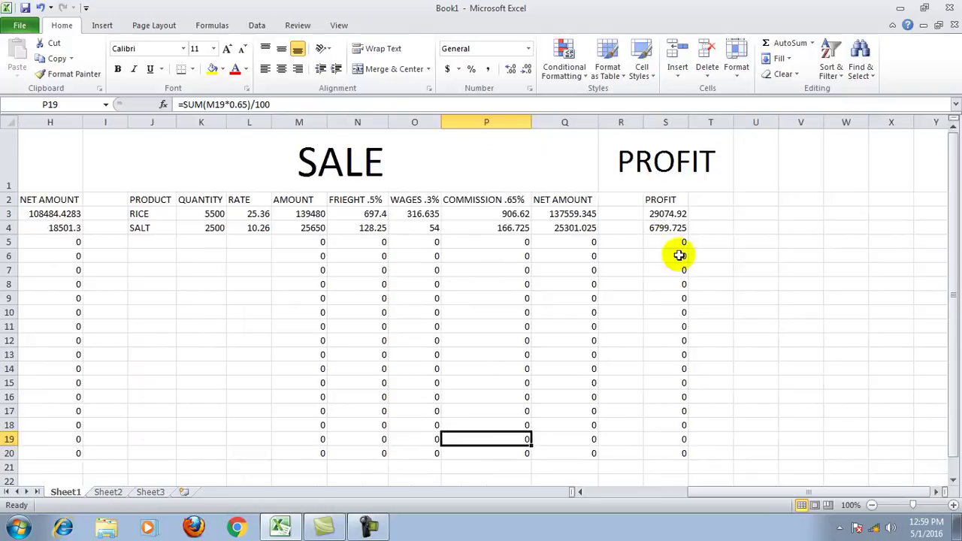
pyautogui.click(665, 228)
pyautogui.moveTo(579, 497); pyautogui.dragTo(581, 496)
# - Enter SUGAR in A5 with quantity 15000 and rate 29.29, confirming net amount 451585.8975
pyautogui.click(41, 242)
pyautogui.click(42, 242)
pyautogui.write('SUGA')
pyautogui.press('Tab')
pyautogui.write('1')
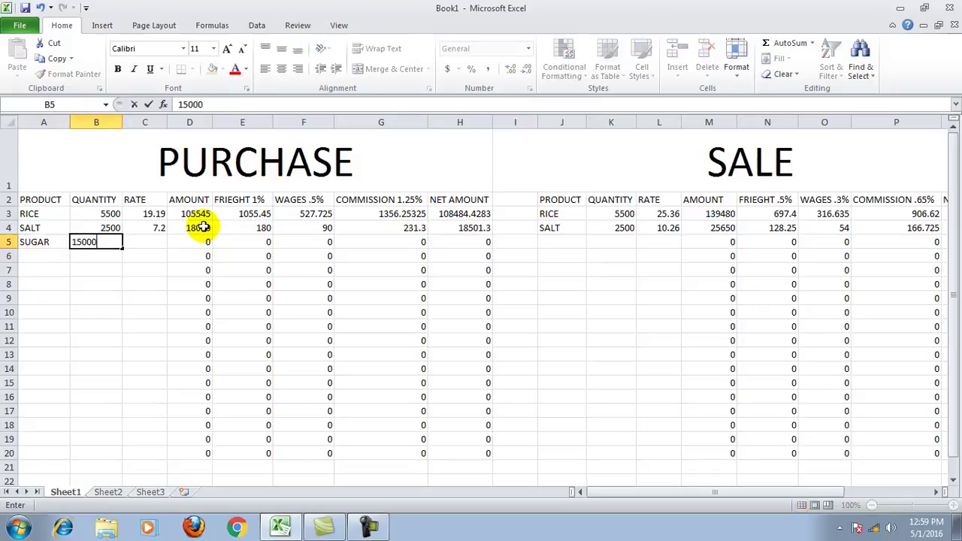
pyautogui.press('Tab')
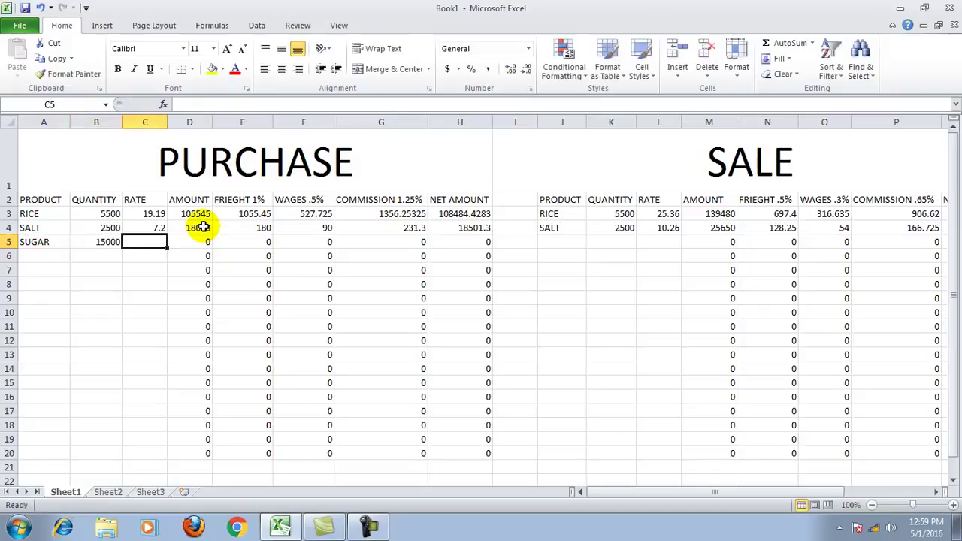
pyautogui.write('29.29')
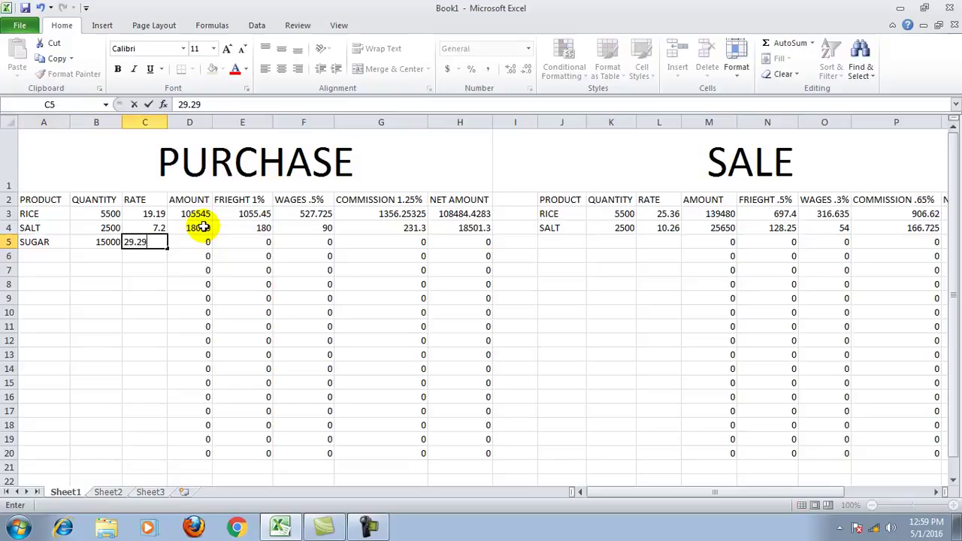
pyautogui.press('Tab')
pyautogui.click(468, 242)
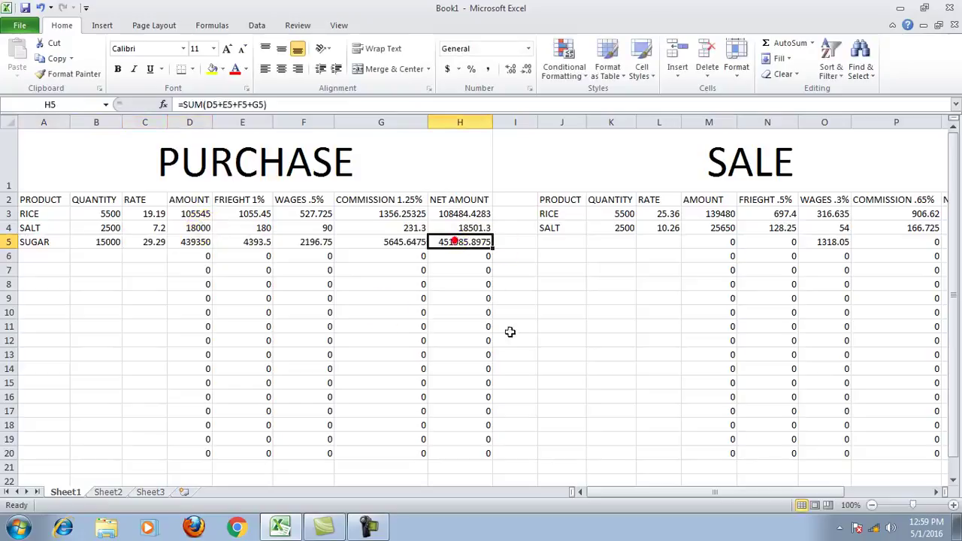
pyautogui.click(545, 241)
# - Enter SUGAR in J5 with quantity 15000 and sale rate 31.23
pyautogui.write('SUGAR')
pyautogui.click(594, 235)
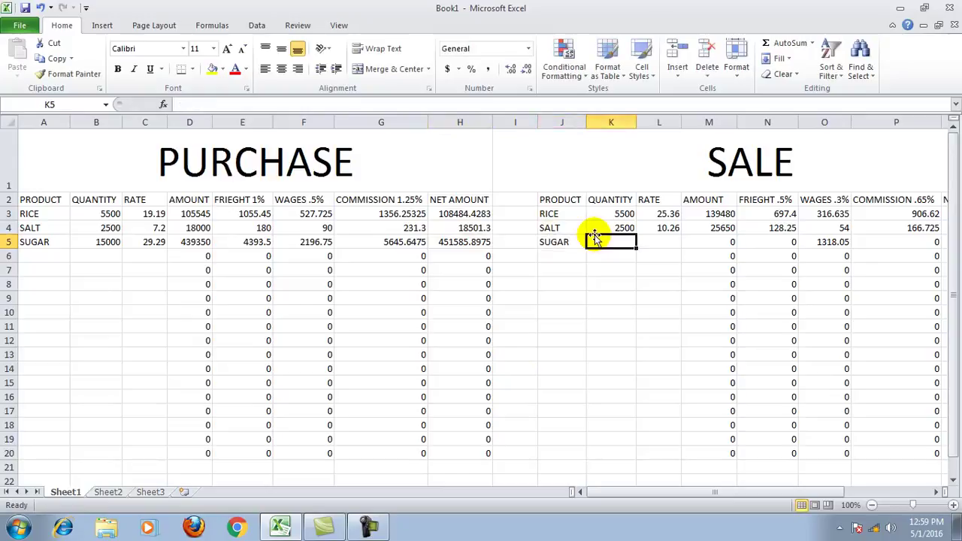
pyautogui.write('15000')
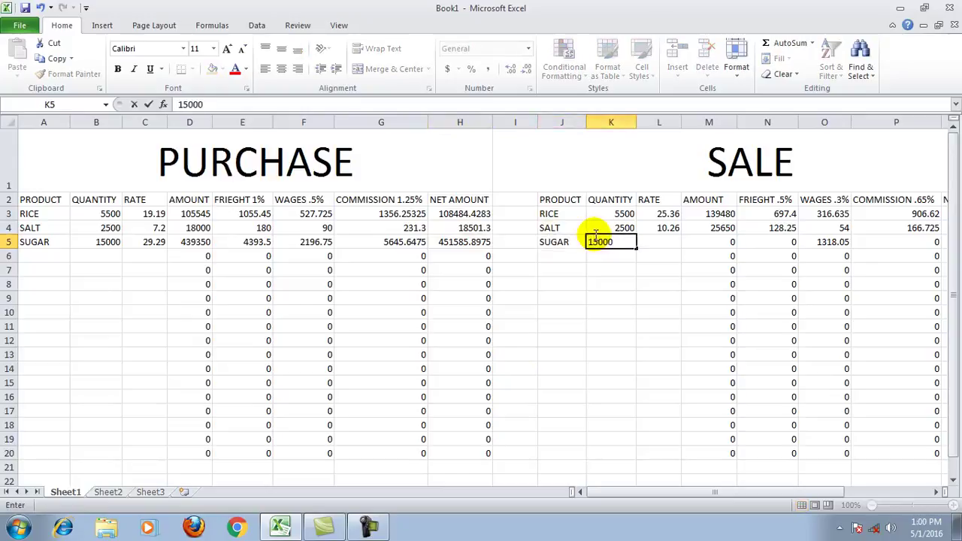
pyautogui.press('Tab')
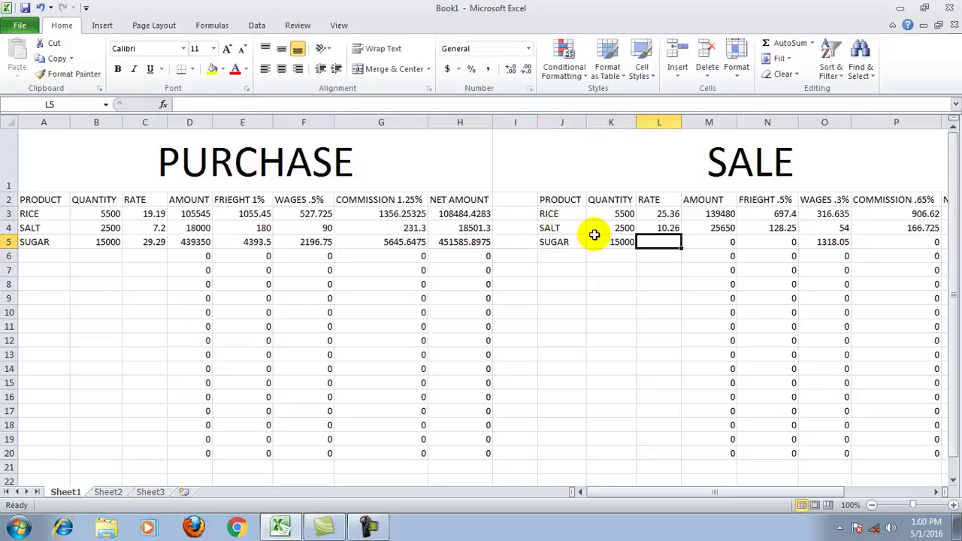
pyautogui.write('31.23')
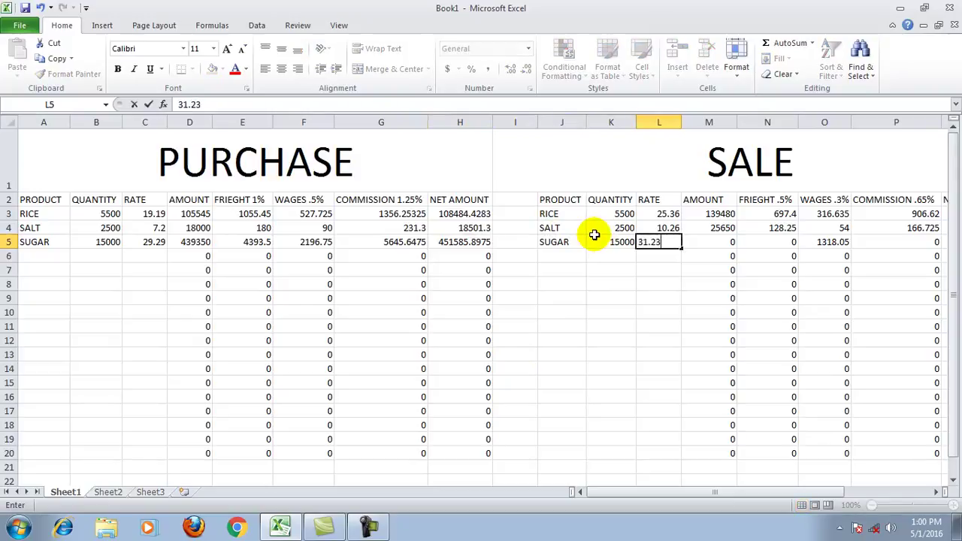
pyautogui.press('Tab')
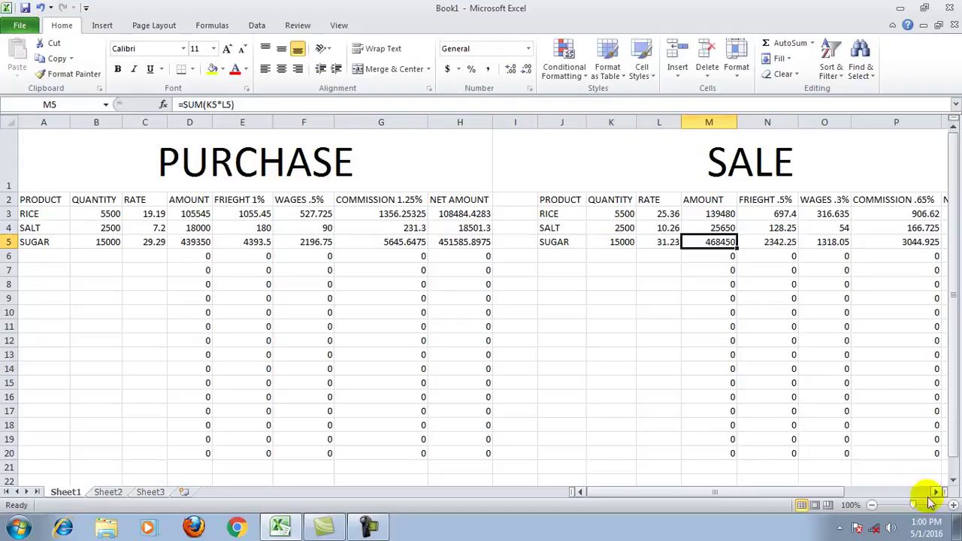
# - Check the SUGAR profit formula in S5, then return to the next empty row A6
pyautogui.click(936, 492)
pyautogui.click(936, 492)
pyautogui.click(936, 493)
pyautogui.click(936, 492)
pyautogui.click(936, 492)
pyautogui.click(815, 239)
pyautogui.moveTo(681, 493); pyautogui.dragTo(584, 493)
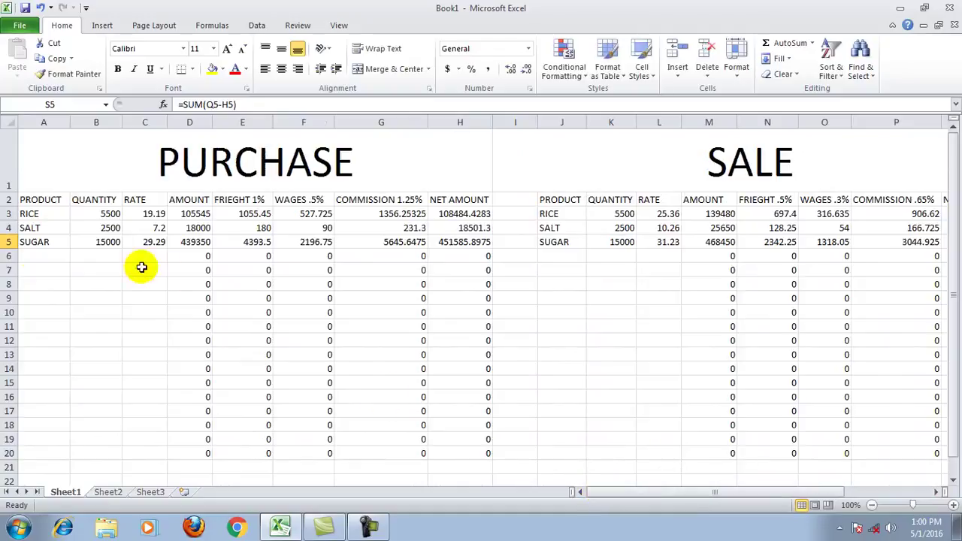
pyautogui.click(26, 256)
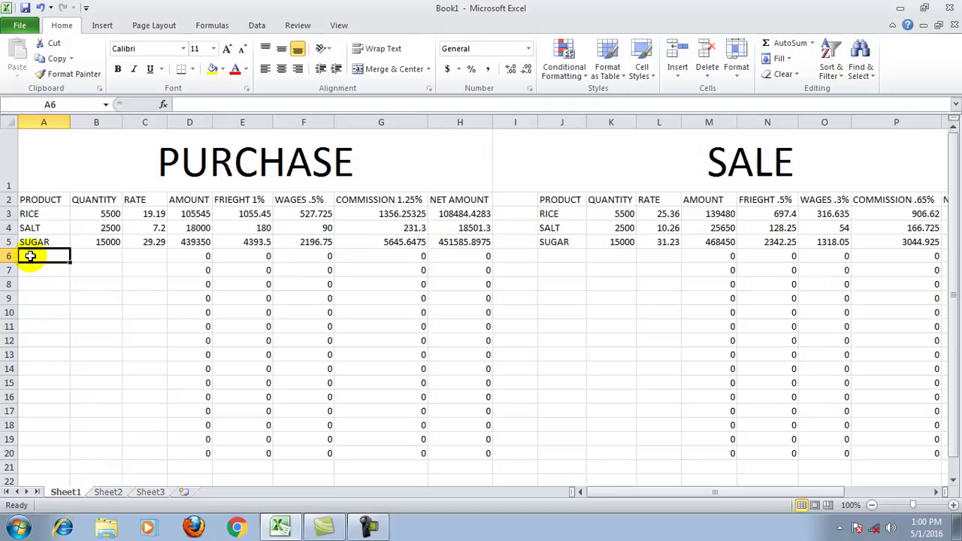
pyautogui.click(83, 294)
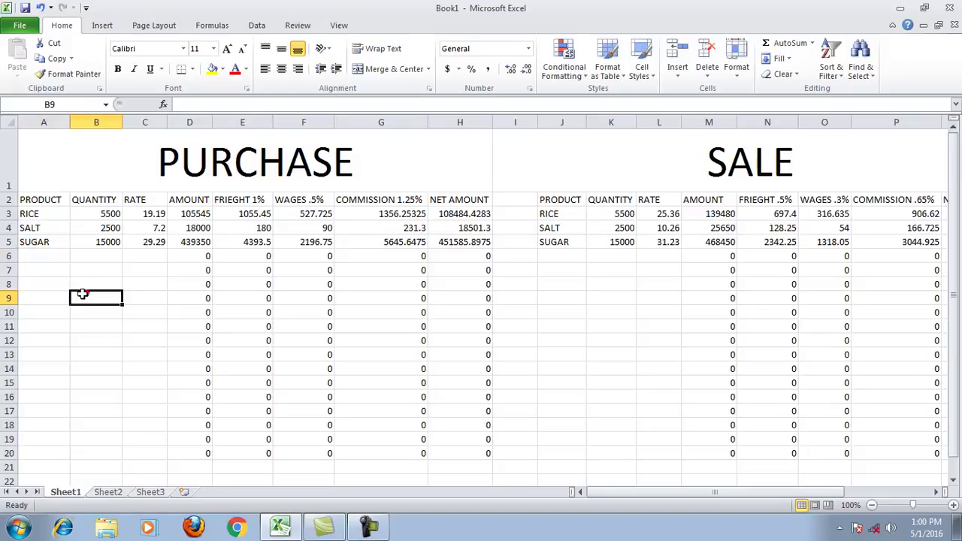
pyautogui.click(367, 530)
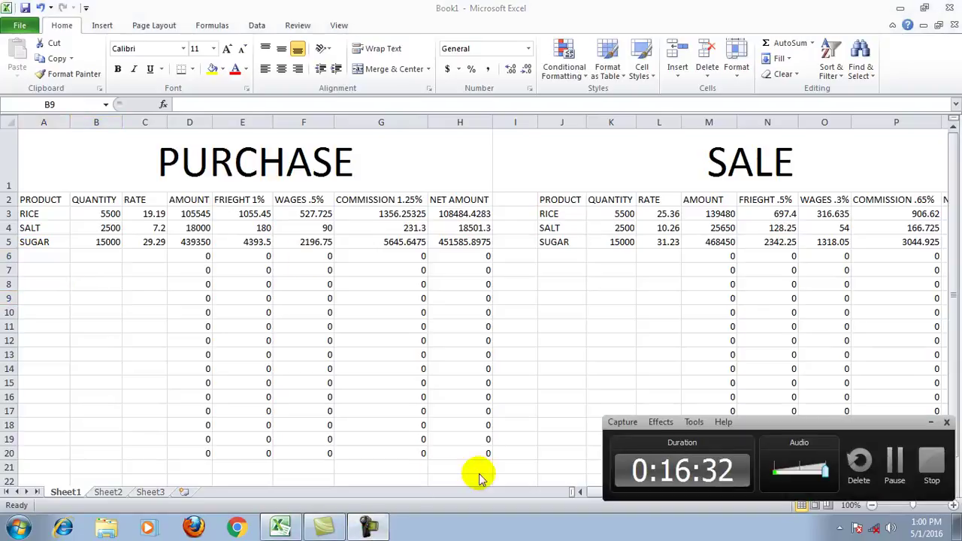